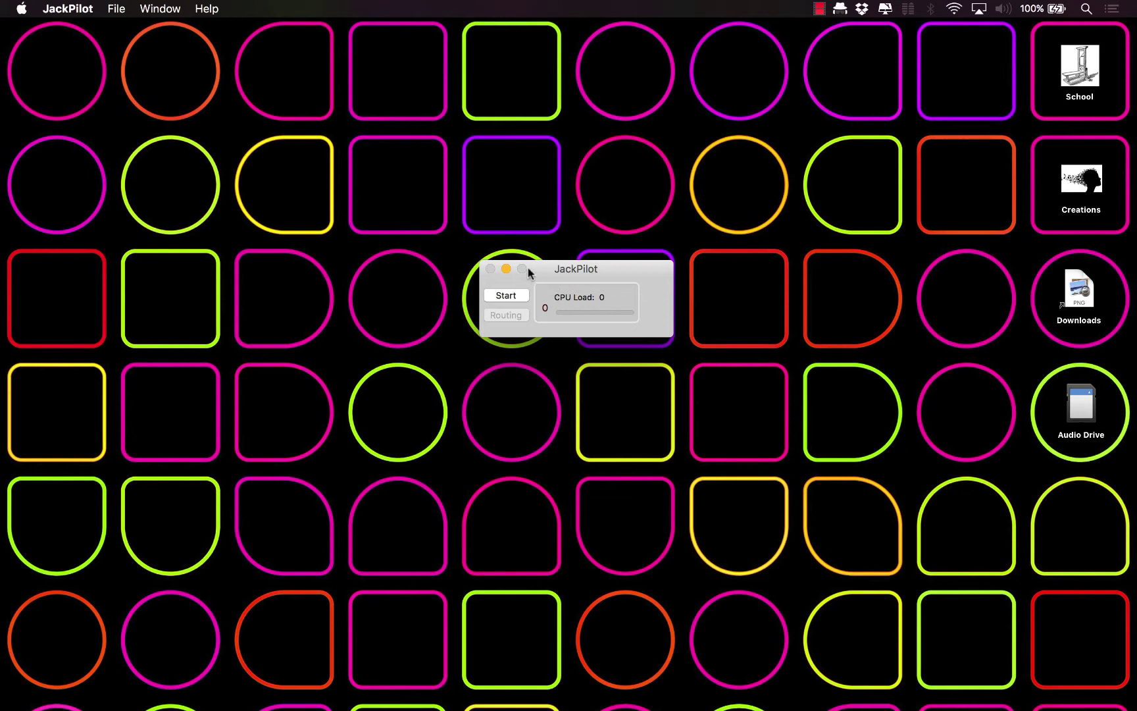
- Enable Activate MIDI in JackPilot's preferences, save them, and start the JACK server
{"action": "mouse_move", "coordinate": [688, 705]}
{"action": "left_click", "coordinate": [67, 9]}
{"action": "left_click", "coordinate": [73, 52]}
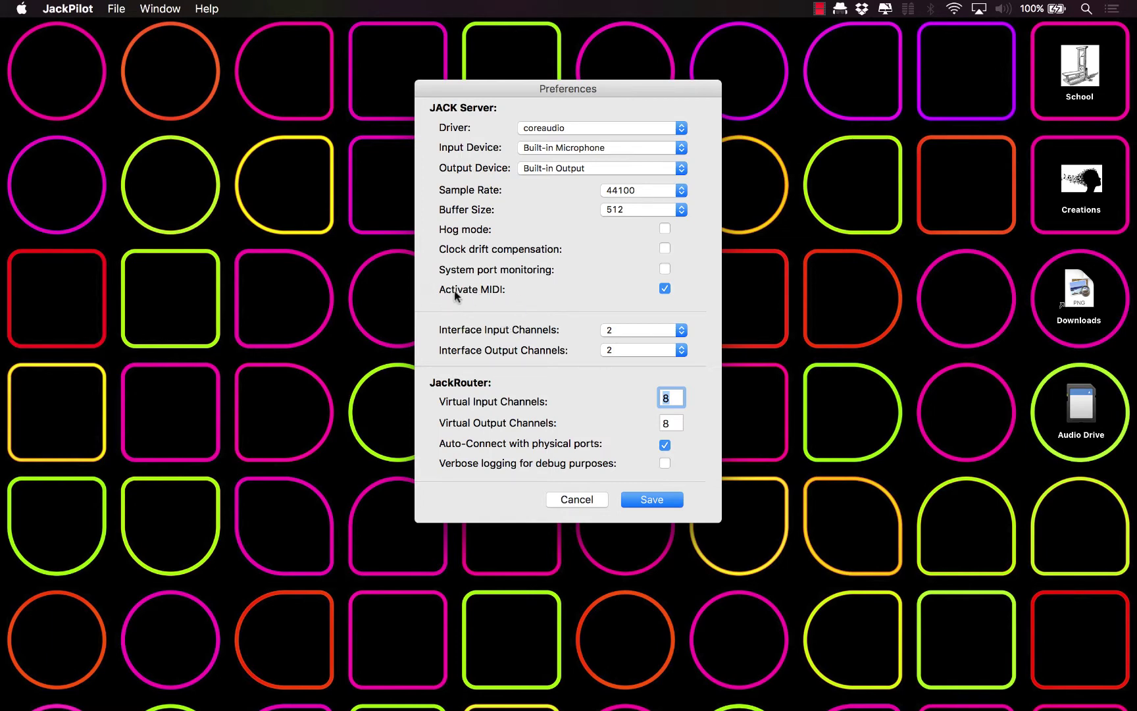
{"action": "left_click", "coordinate": [664, 289]}
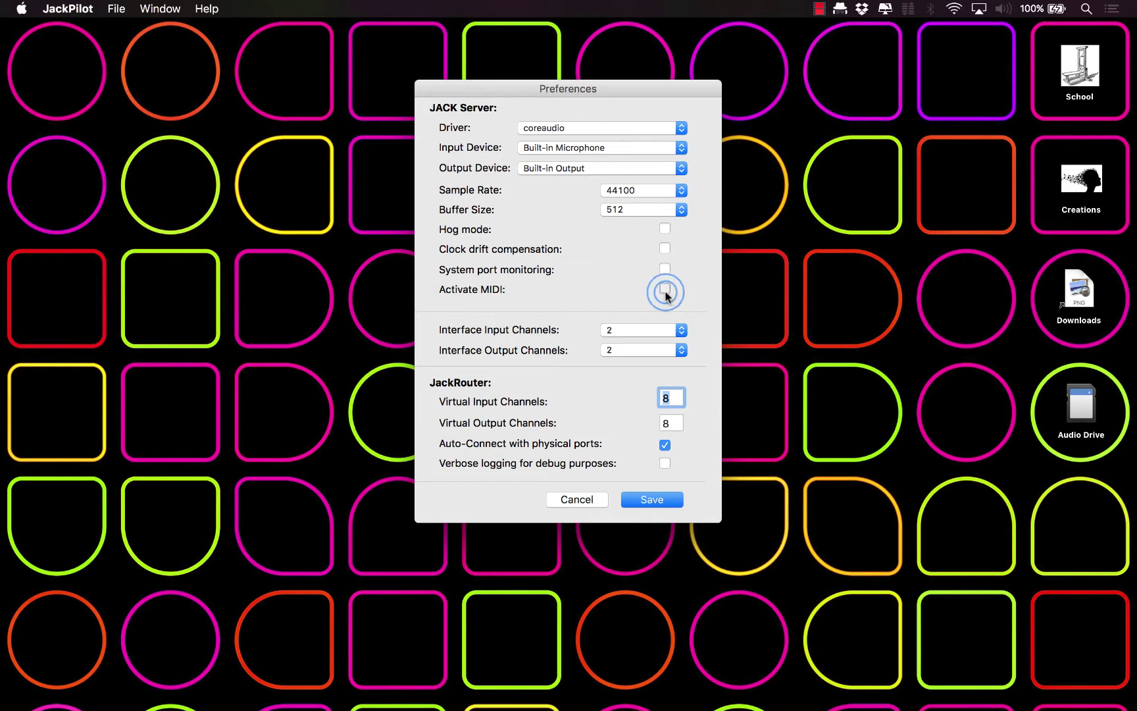
{"action": "left_click", "coordinate": [646, 501]}
{"action": "left_click", "coordinate": [502, 296]}
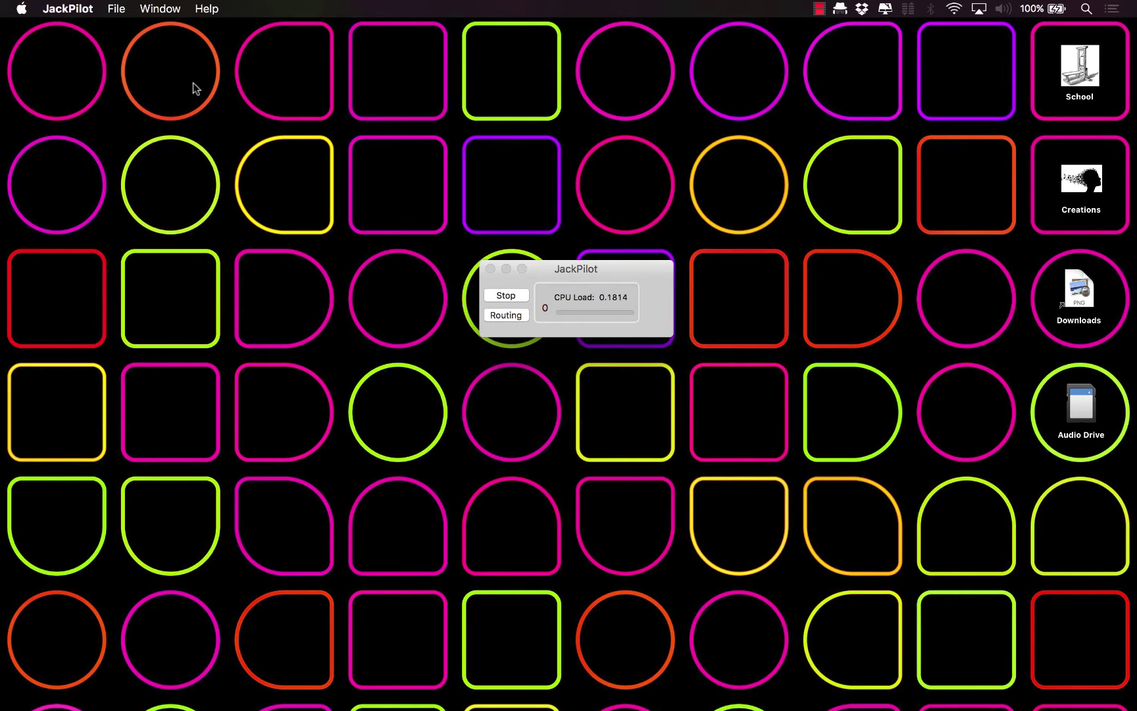
- Choose JackRouter as both sound output and input device, then launch Bitwig Studio
{"action": "left_click", "coordinate": [74, 13]}
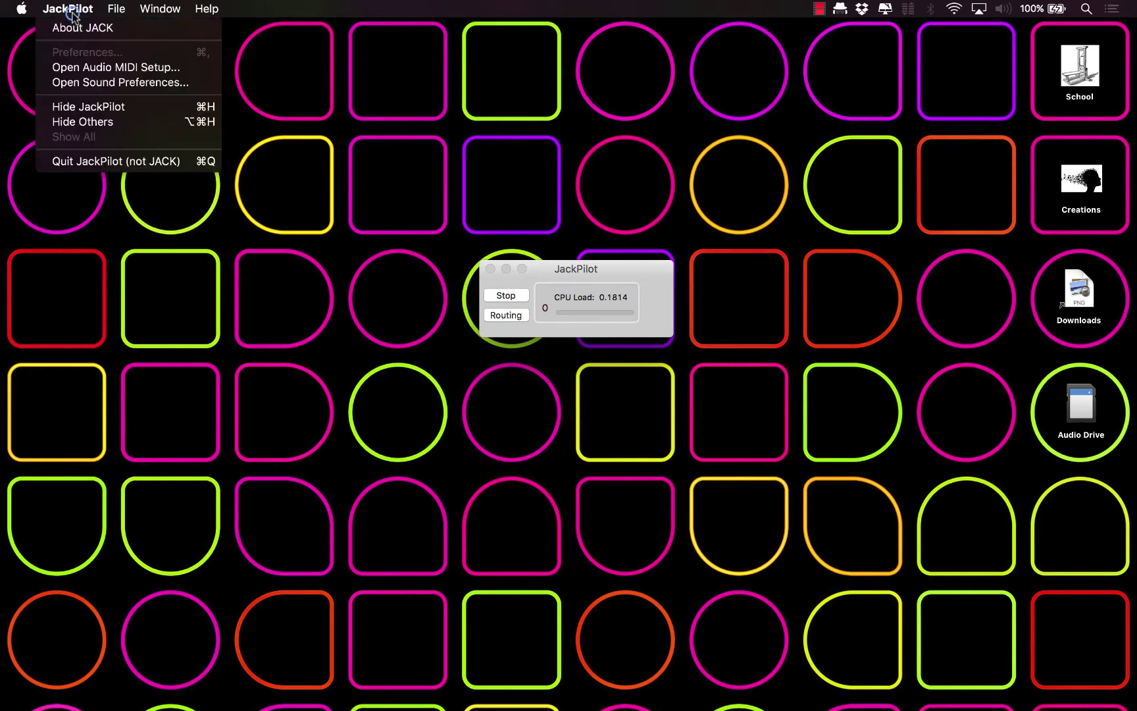
{"action": "left_click", "coordinate": [89, 83]}
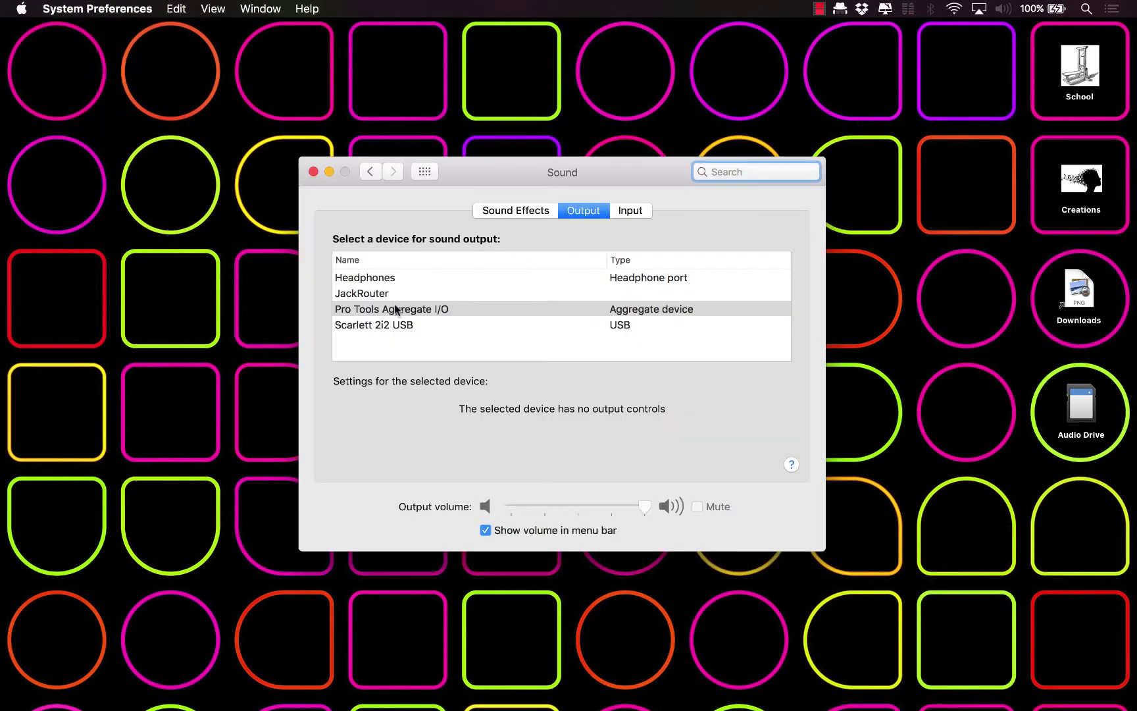
{"action": "left_click", "coordinate": [380, 292]}
{"action": "left_click", "coordinate": [628, 212]}
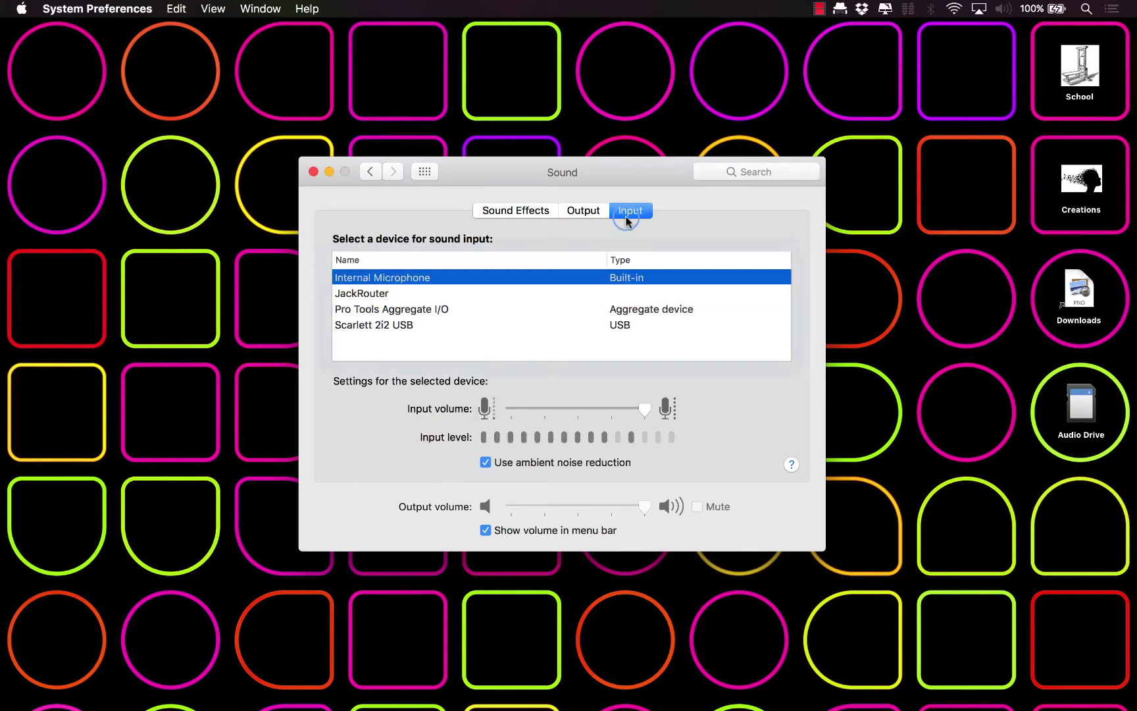
{"action": "left_click", "coordinate": [363, 293]}
{"action": "left_click", "coordinate": [314, 172]}
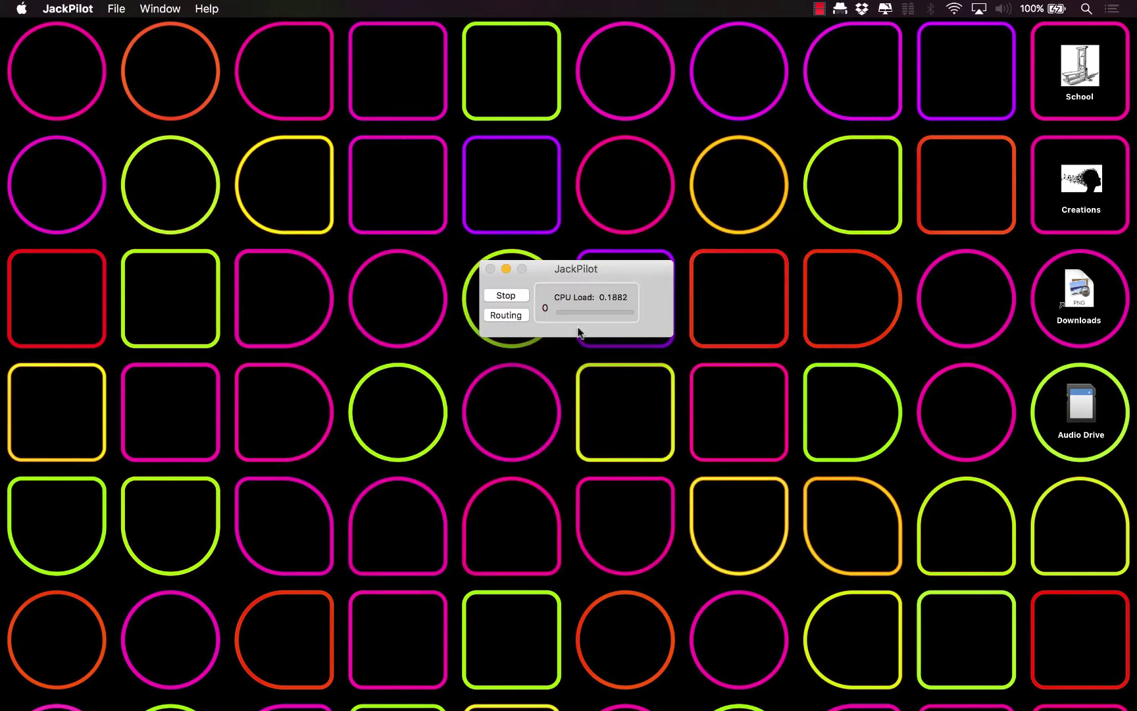
{"action": "left_click", "coordinate": [736, 678]}
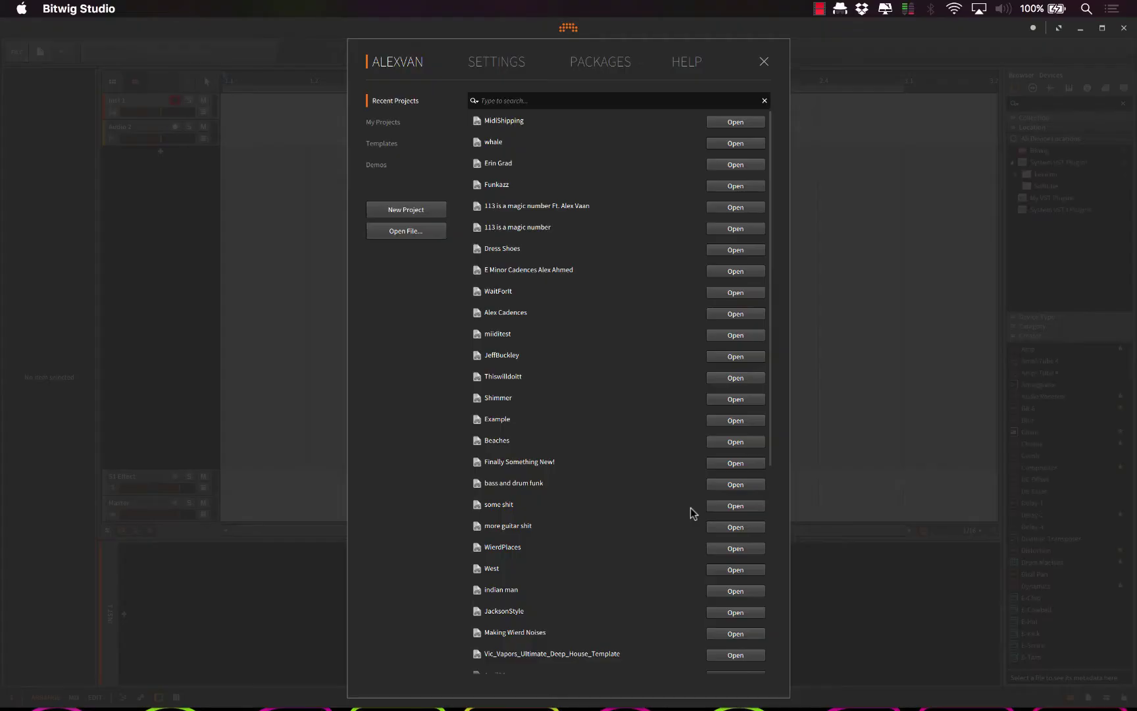
- Open MidiShipping from Recent Projects and select the orange clip on Inst 1
{"action": "left_click", "coordinate": [727, 123]}
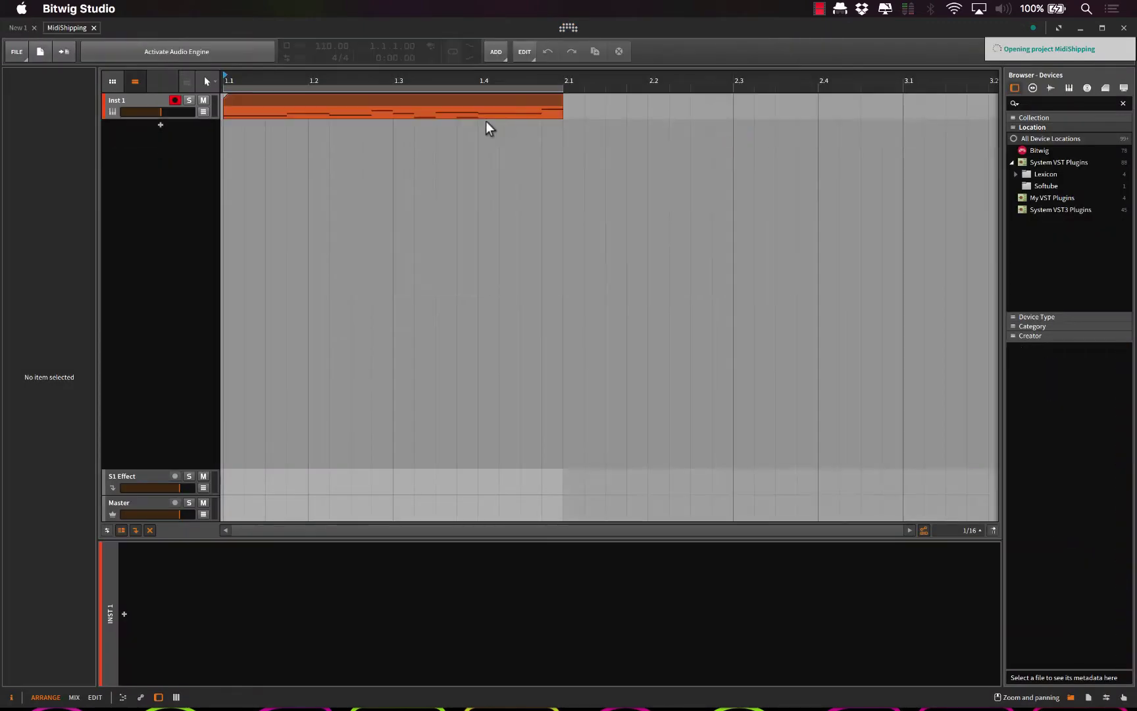
{"action": "left_click", "coordinate": [353, 101]}
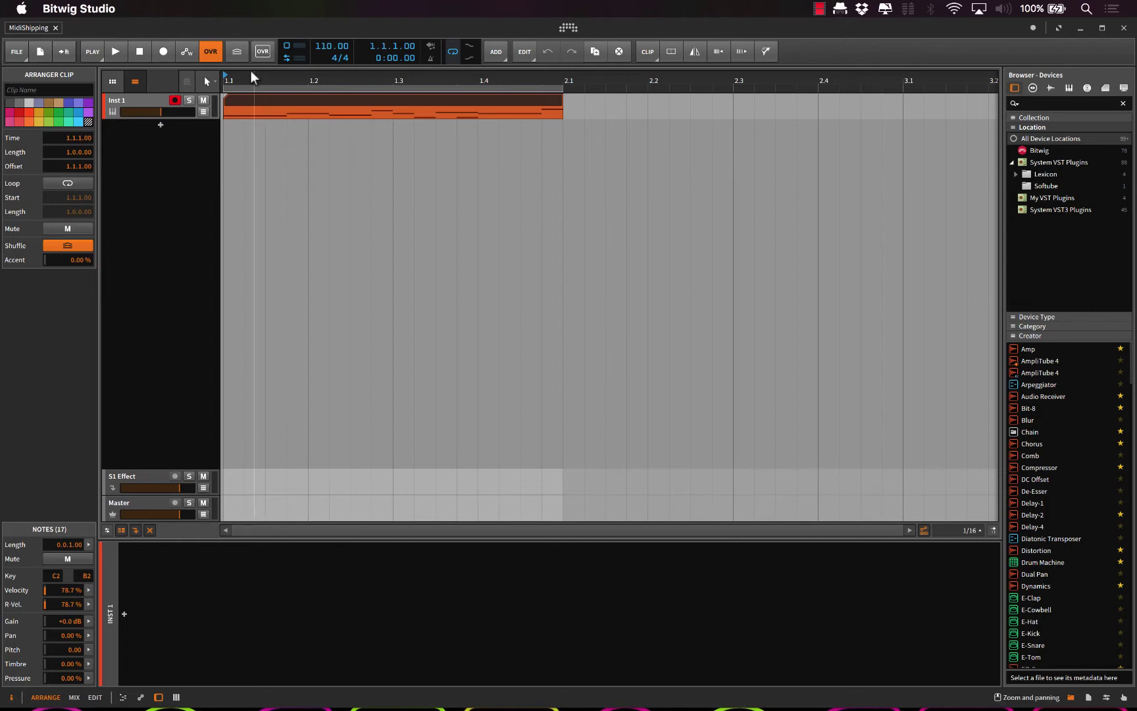
- Open the Inst 1 clip and draw notes near 1.1.2, around 1.2, and A2 at 1.2.2
{"action": "left_click", "coordinate": [232, 99]}
{"action": "double_click", "coordinate": [232, 99]}
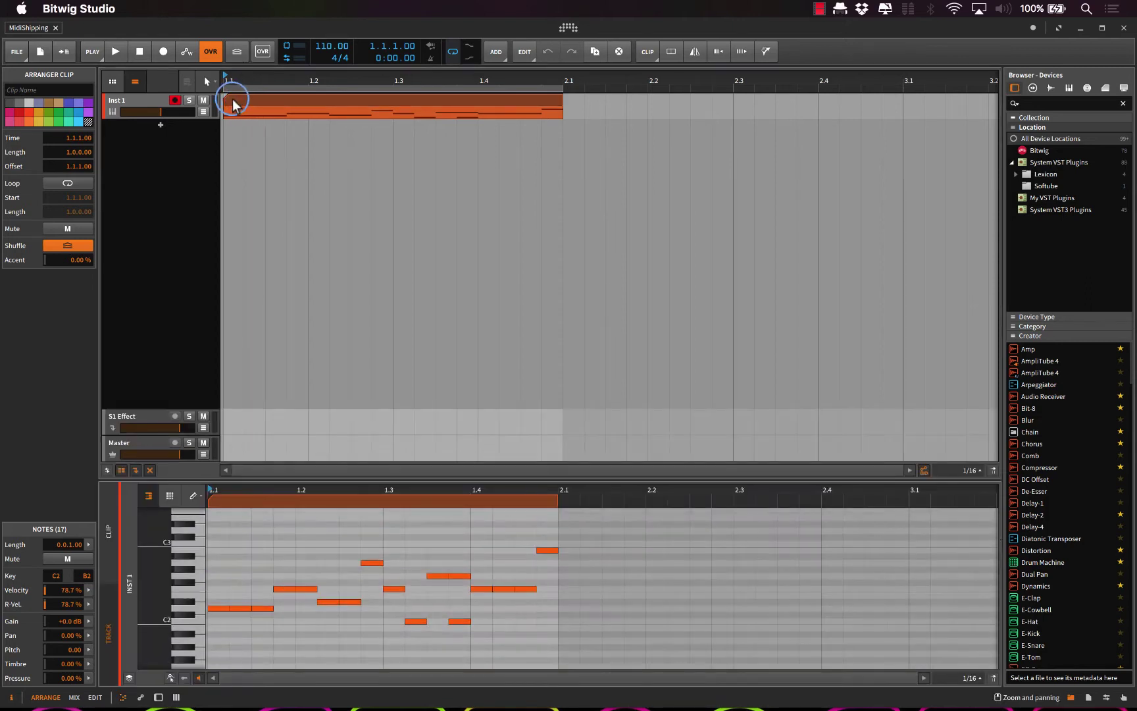
{"action": "left_click", "coordinate": [241, 582]}
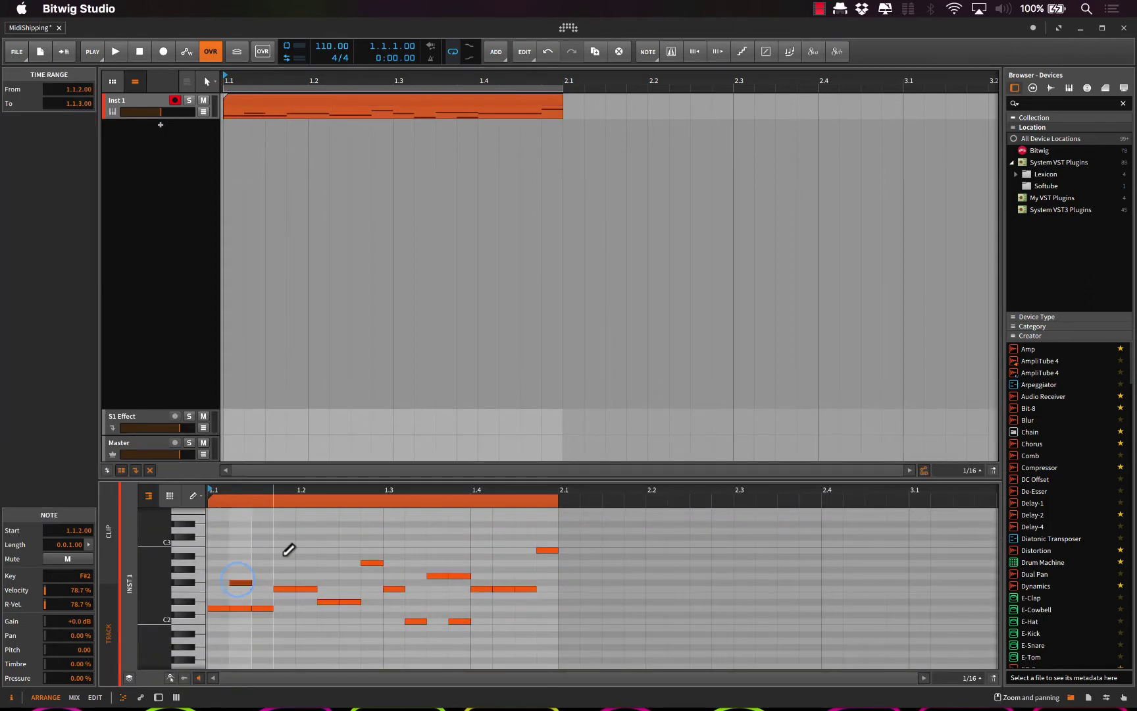
{"action": "left_click", "coordinate": [285, 550]}
{"action": "left_click", "coordinate": [329, 563]}
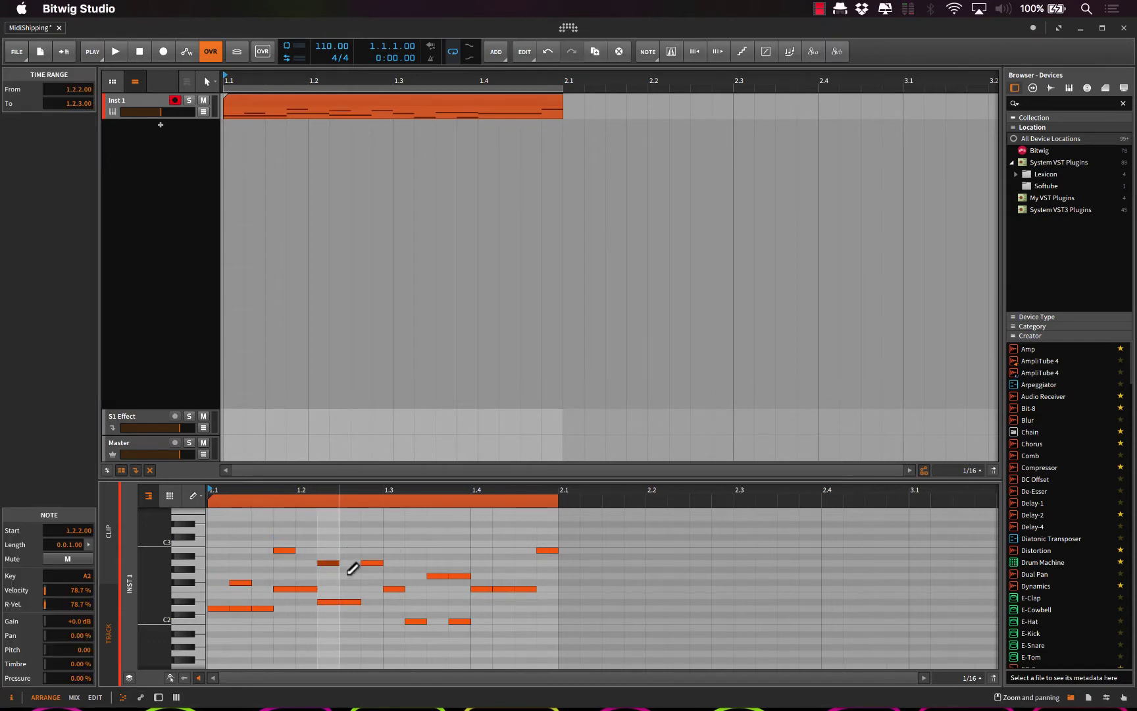
- Return to the pointer tool, select the clip, and play then stop it
{"action": "key", "text": "1"}
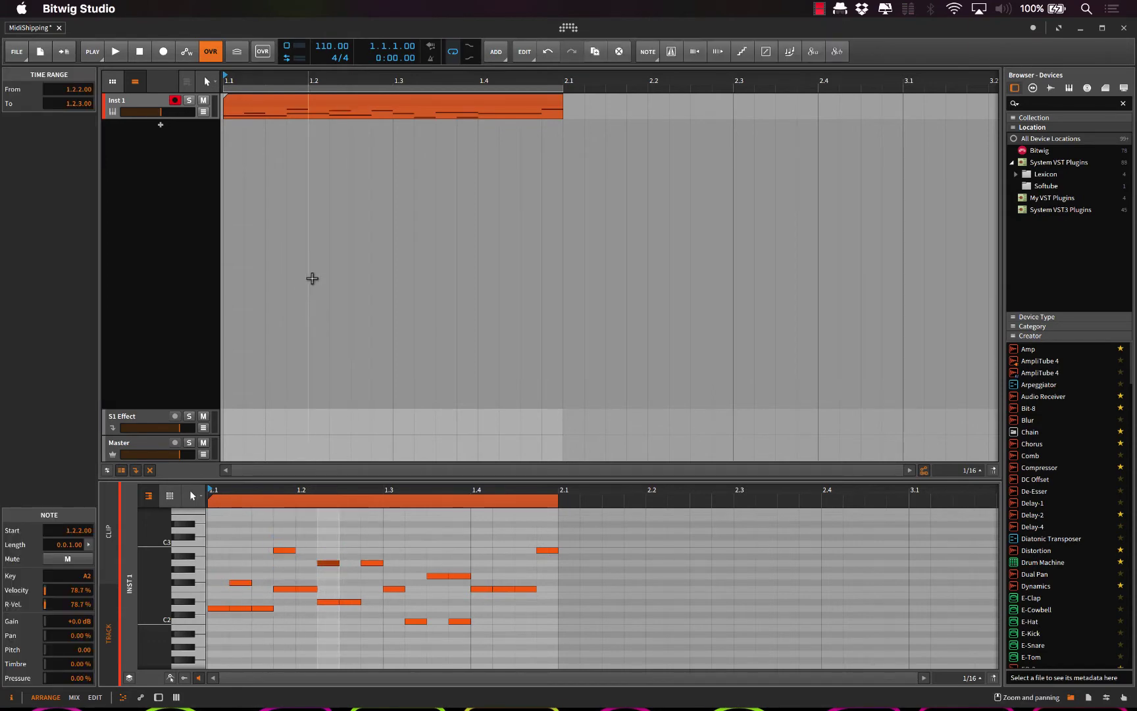
{"action": "left_click", "coordinate": [449, 100]}
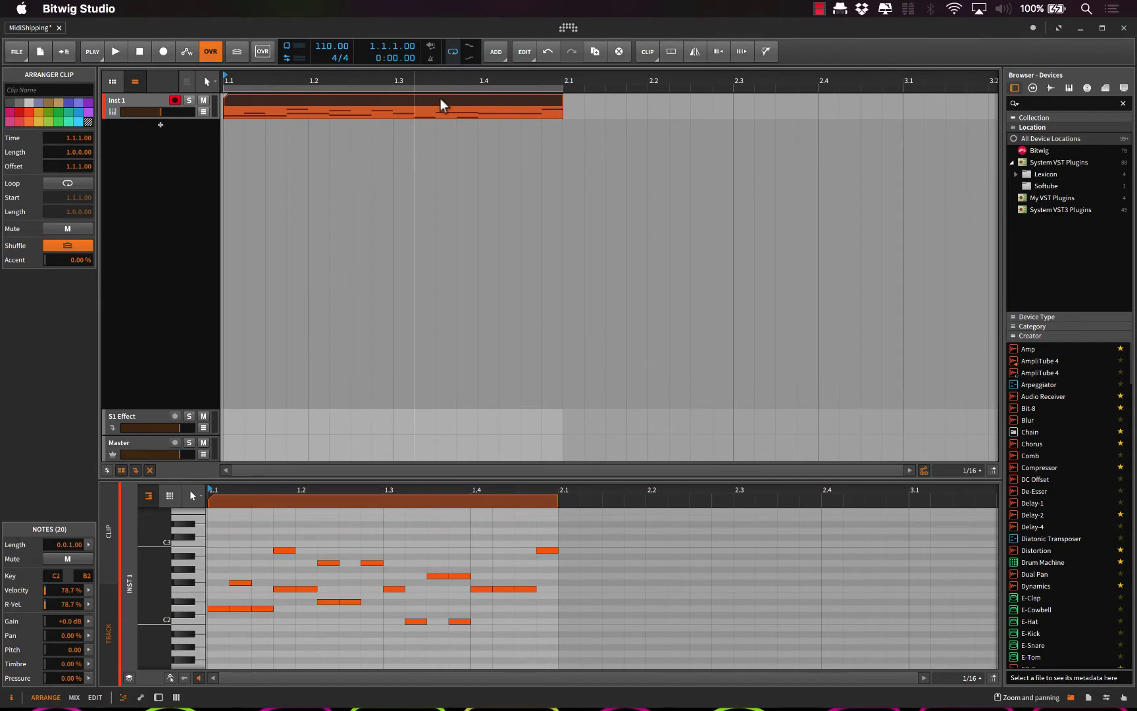
{"action": "key", "text": "space"}
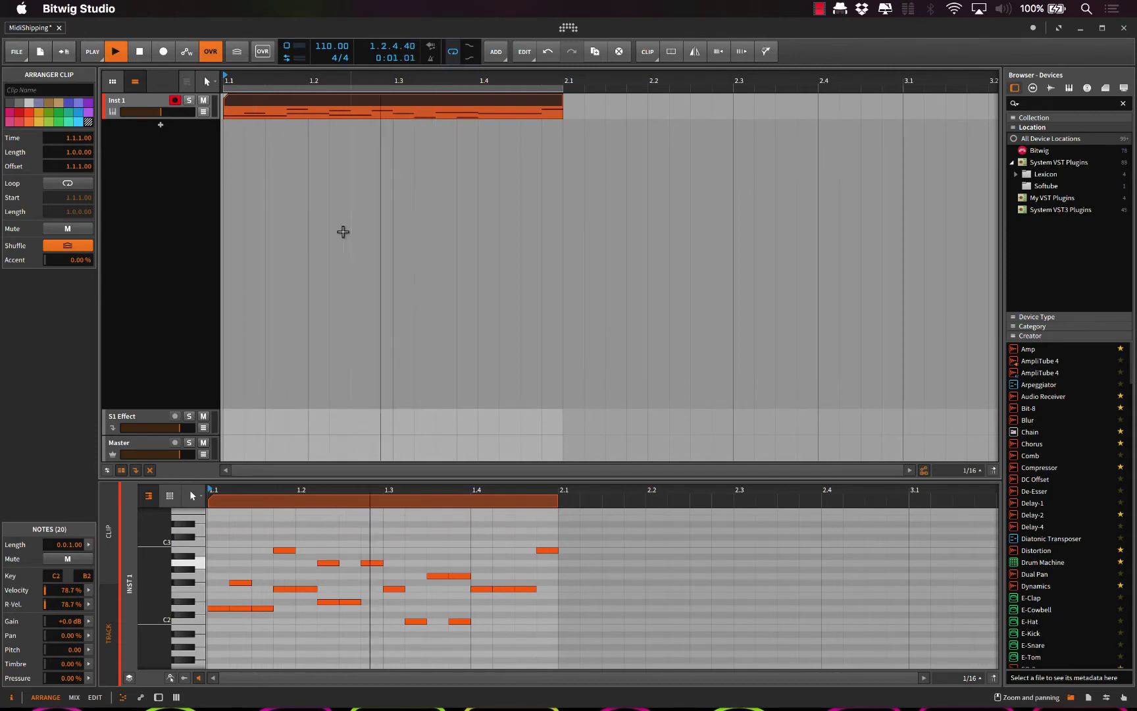
{"action": "key", "text": "space"}
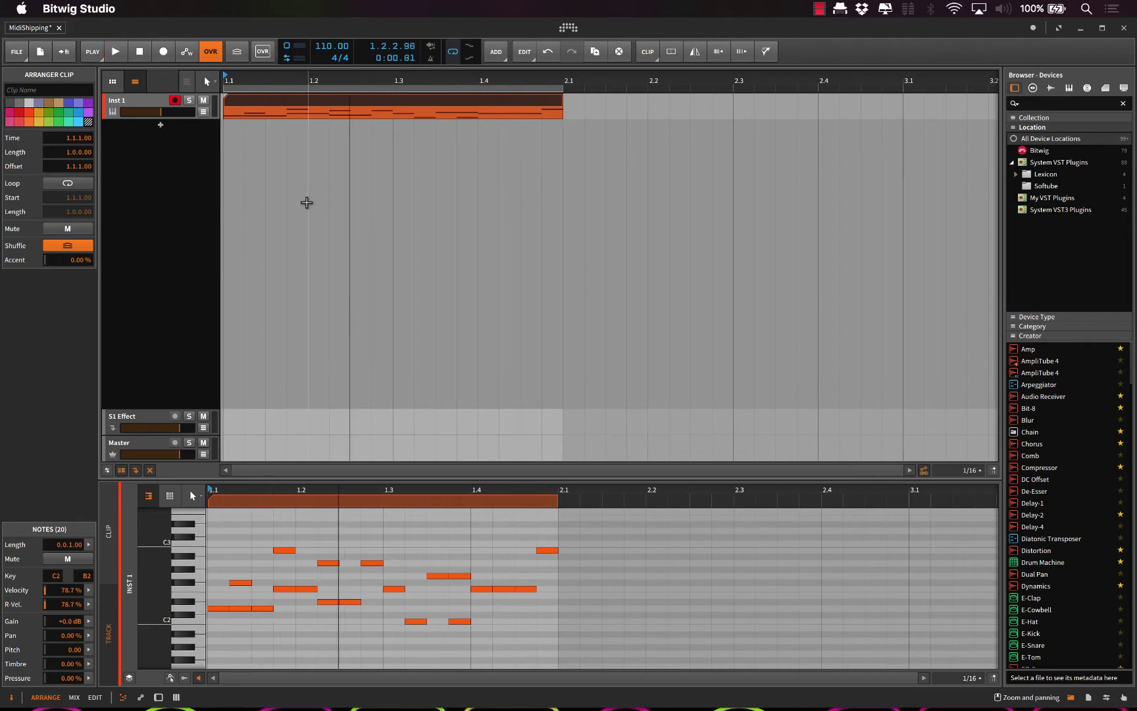
{"action": "left_click", "coordinate": [226, 158]}
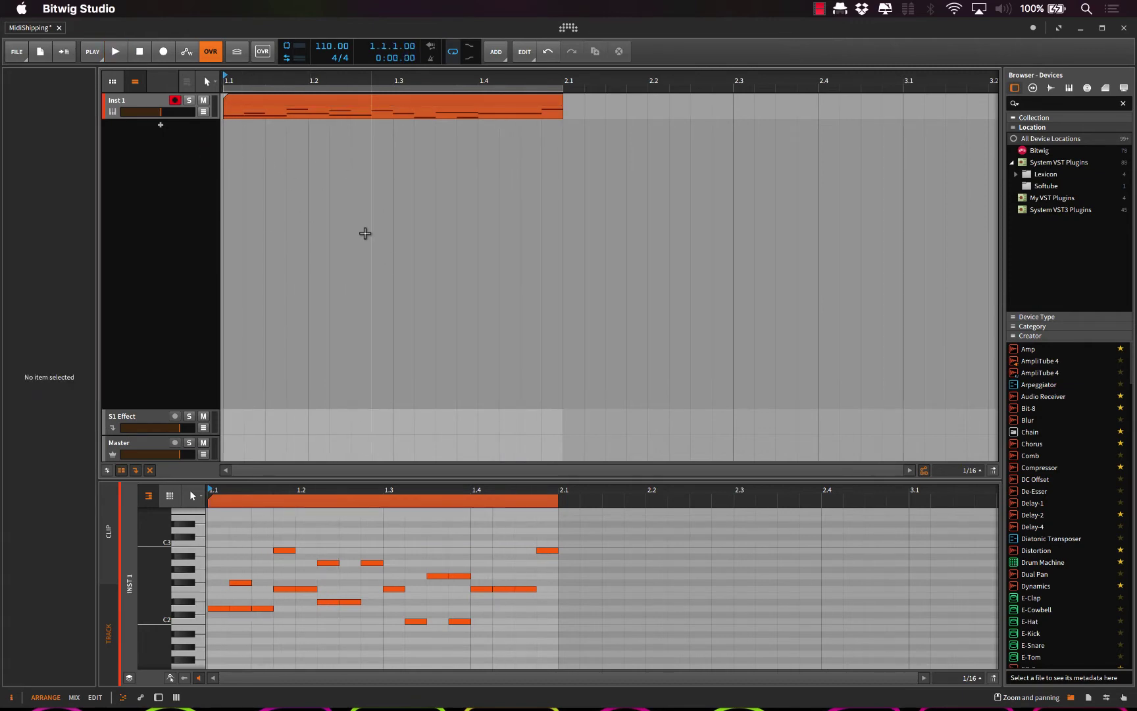
- Minimize Bitwig and launch Reason with an untitled song
{"action": "left_click", "coordinate": [1079, 28]}
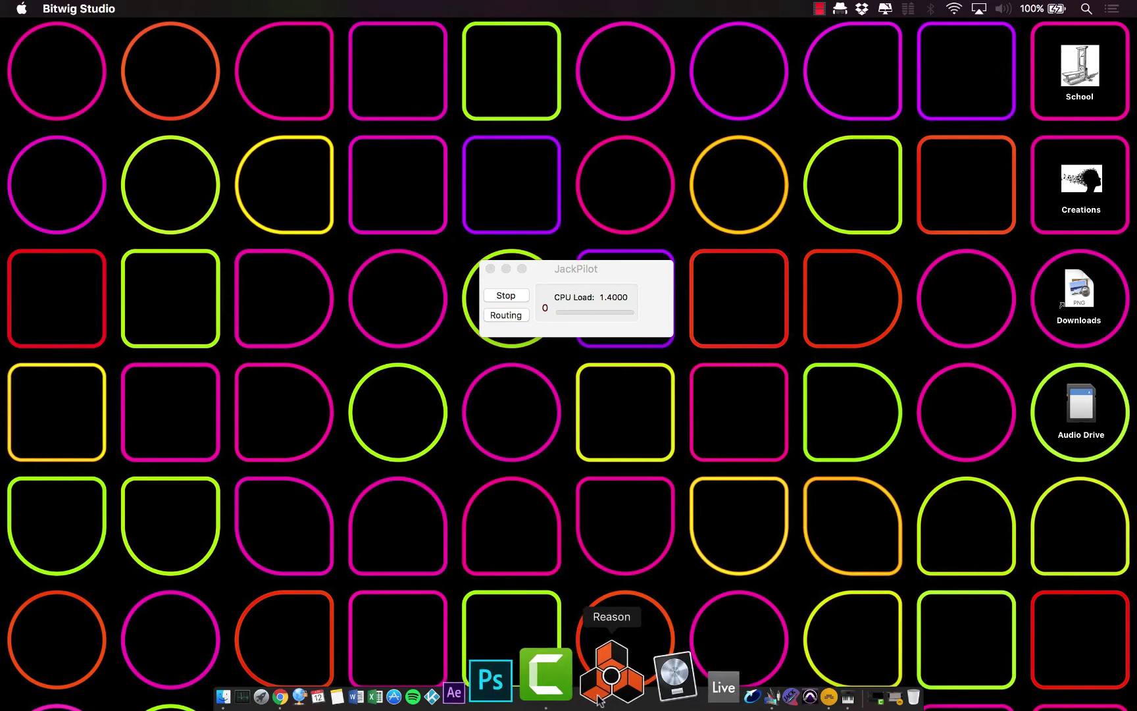
{"action": "left_click", "coordinate": [598, 697]}
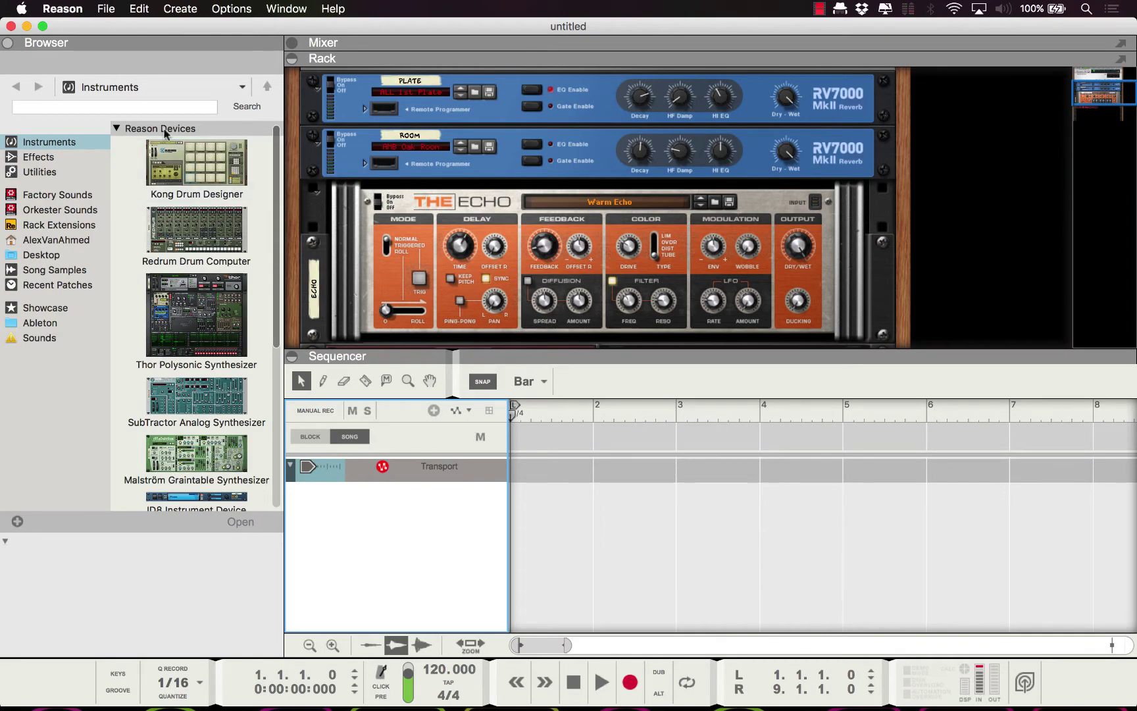
{"action": "key", "text": "ctrl+Right"}
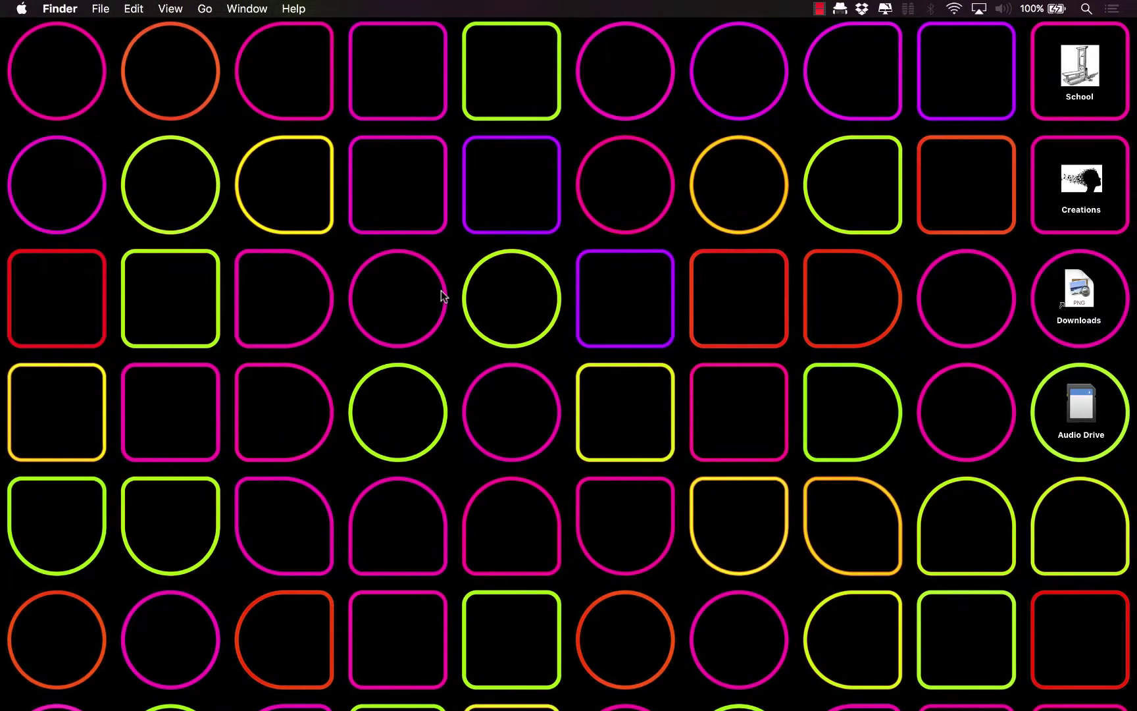
- In Mission Control, move Bitwig to Desktop 3 and JackPilot to Desktop 2, ending on Desktop 2
{"action": "key", "text": "ctrl+Up"}
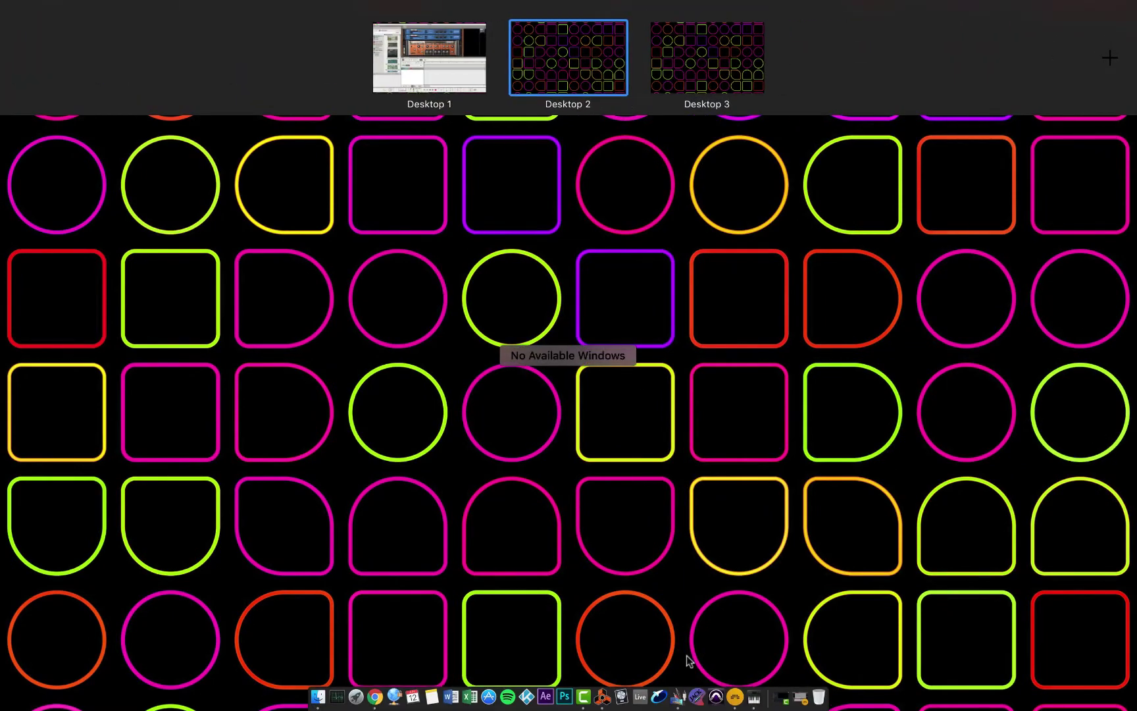
{"action": "left_click", "coordinate": [743, 675]}
{"action": "key", "text": "ctrl+Up"}
{"action": "left_click_drag", "start_coordinate": [624, 482], "coordinate": [707, 62]}
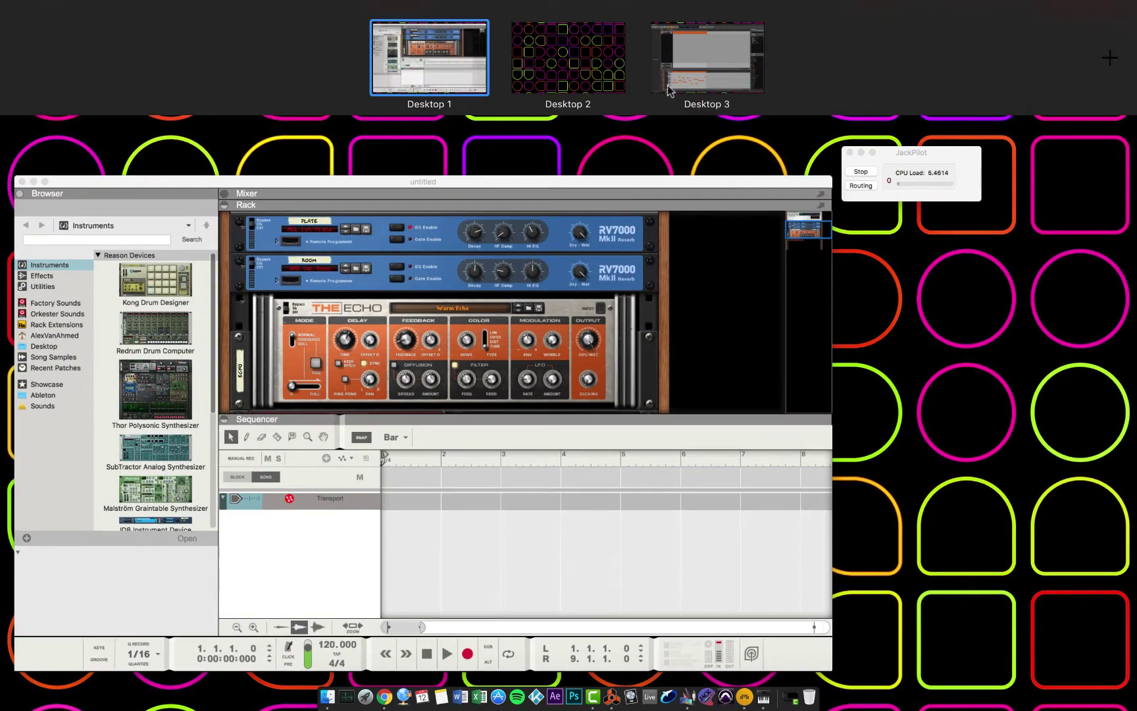
{"action": "left_click_drag", "start_coordinate": [897, 158], "coordinate": [572, 54]}
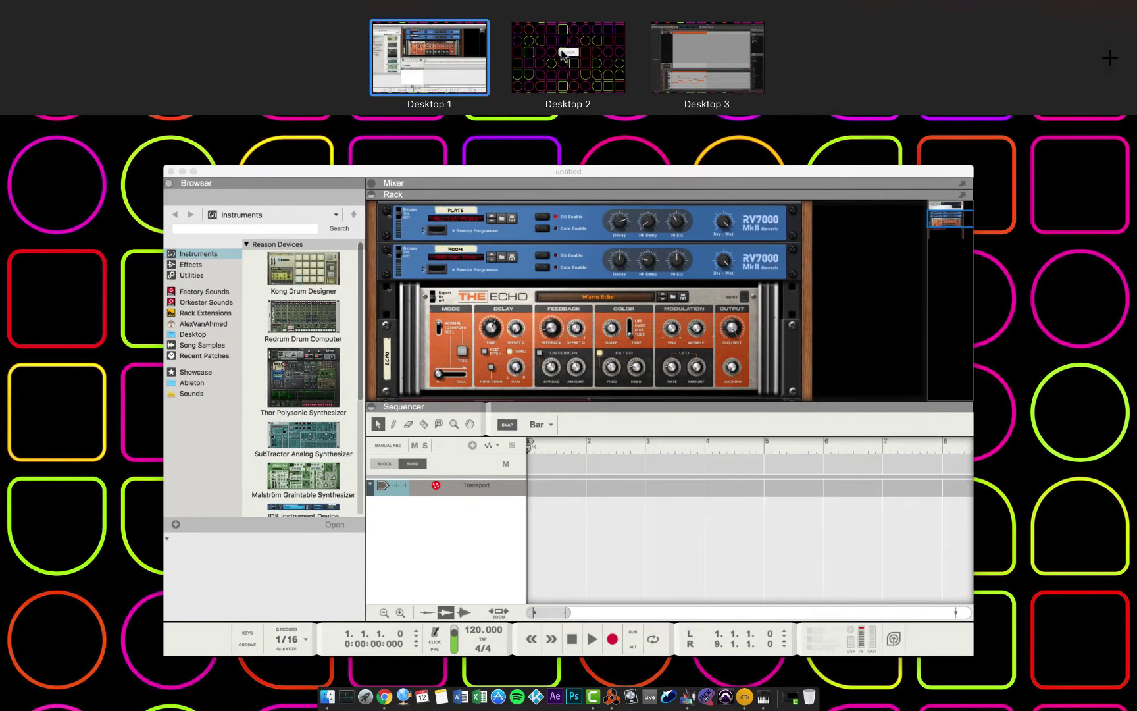
{"action": "left_click", "coordinate": [594, 73]}
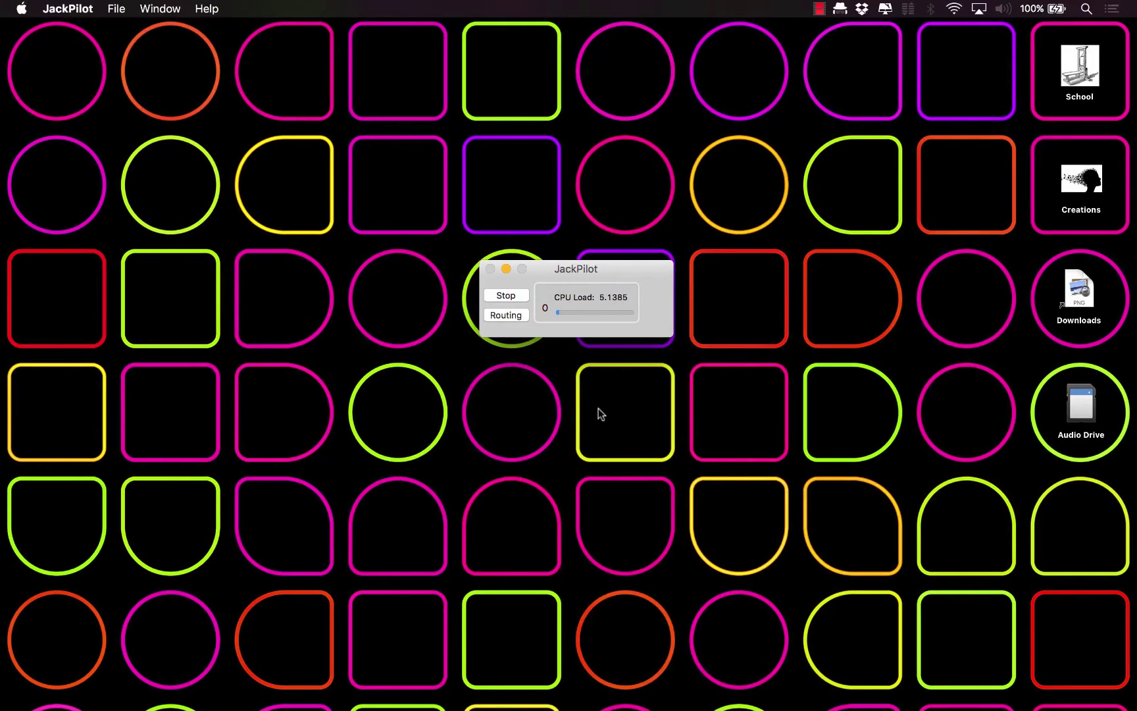
- Insert a Bitwig HW Instrument device into the Inst 1 track's device chain
{"action": "key", "text": "ctrl+Right"}
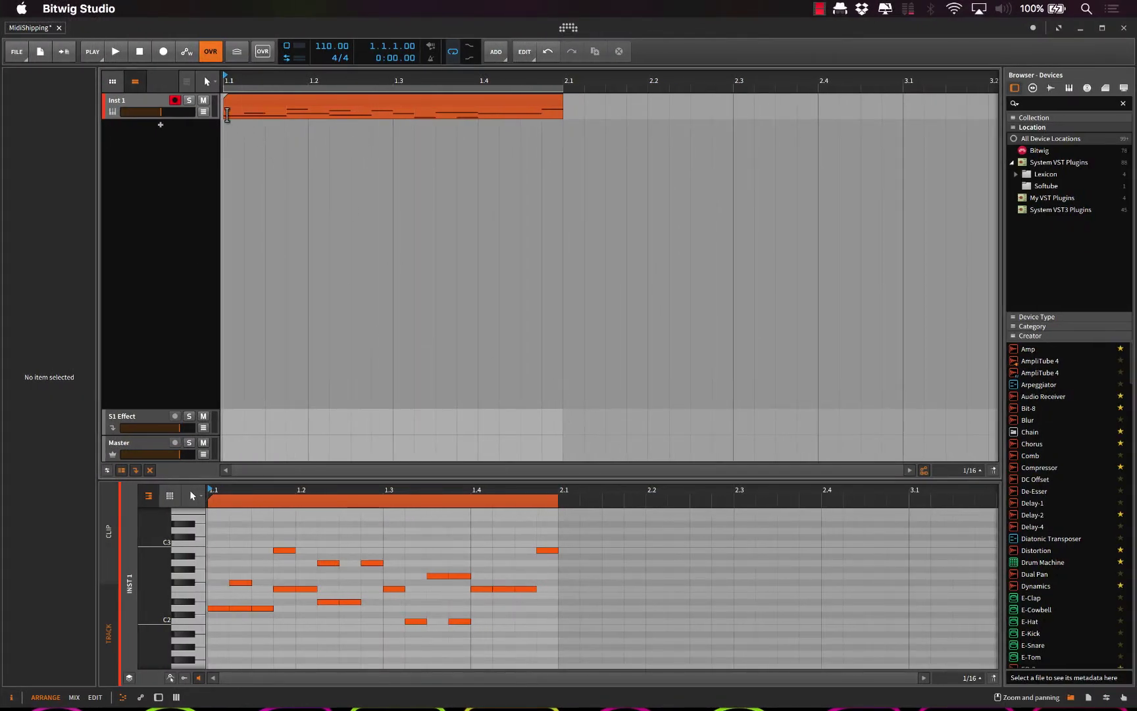
{"action": "double_click", "coordinate": [135, 102]}
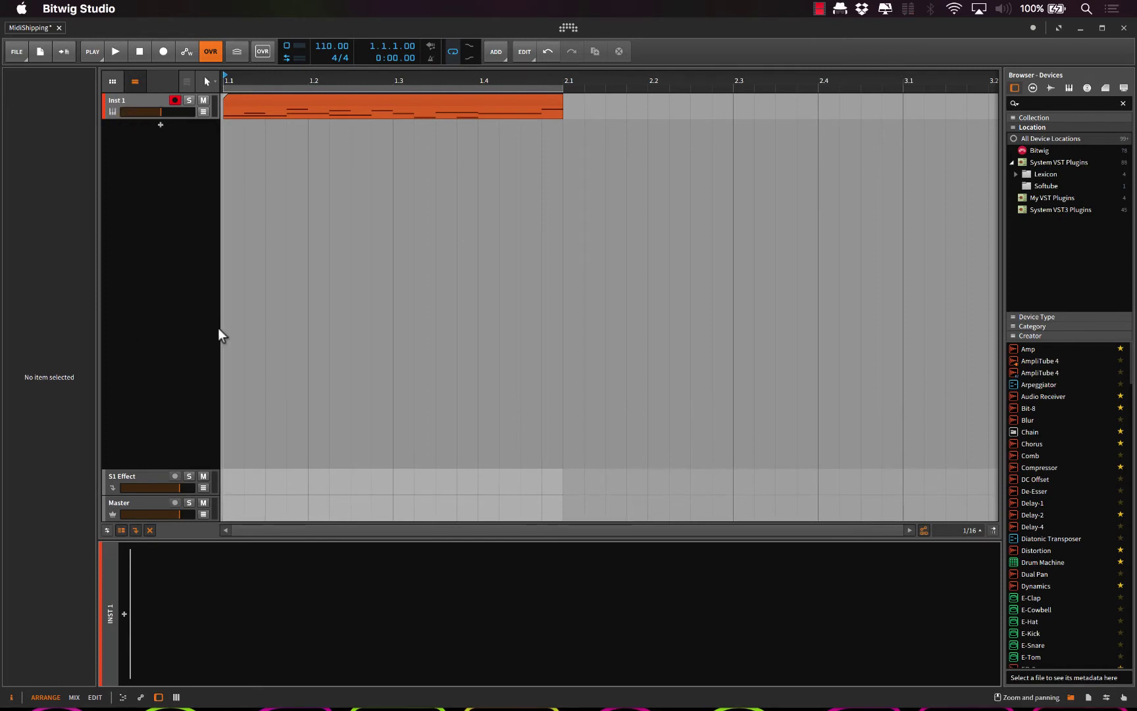
{"action": "left_click", "coordinate": [123, 614]}
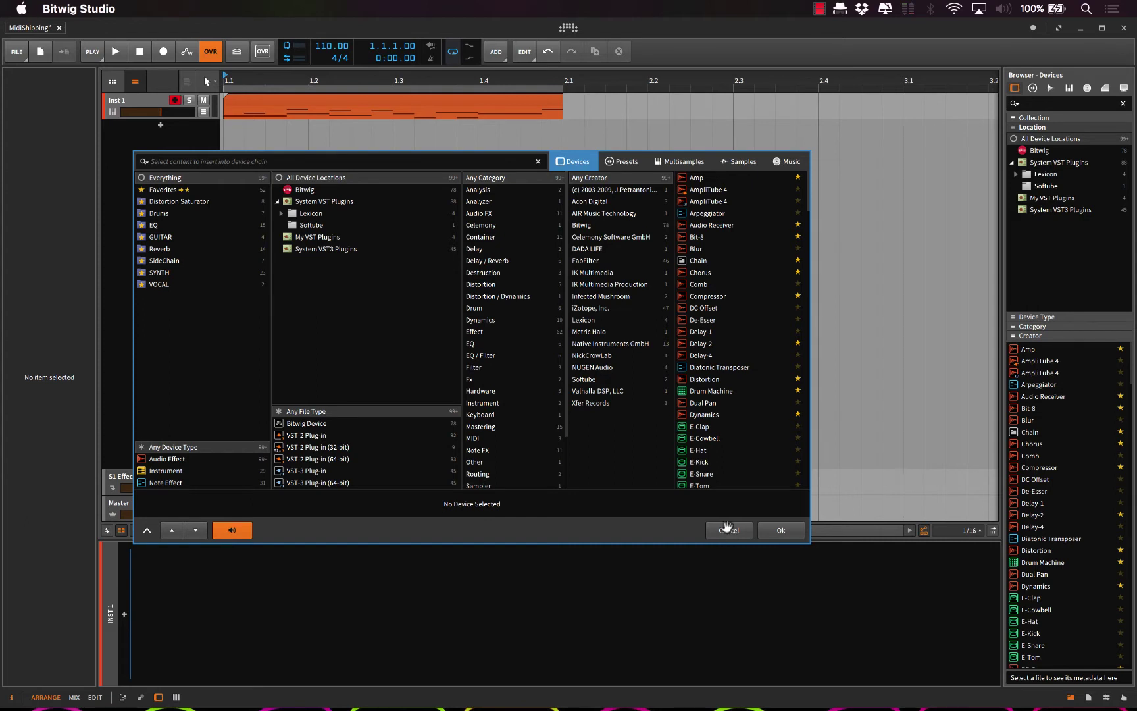
{"action": "left_click", "coordinate": [299, 190]}
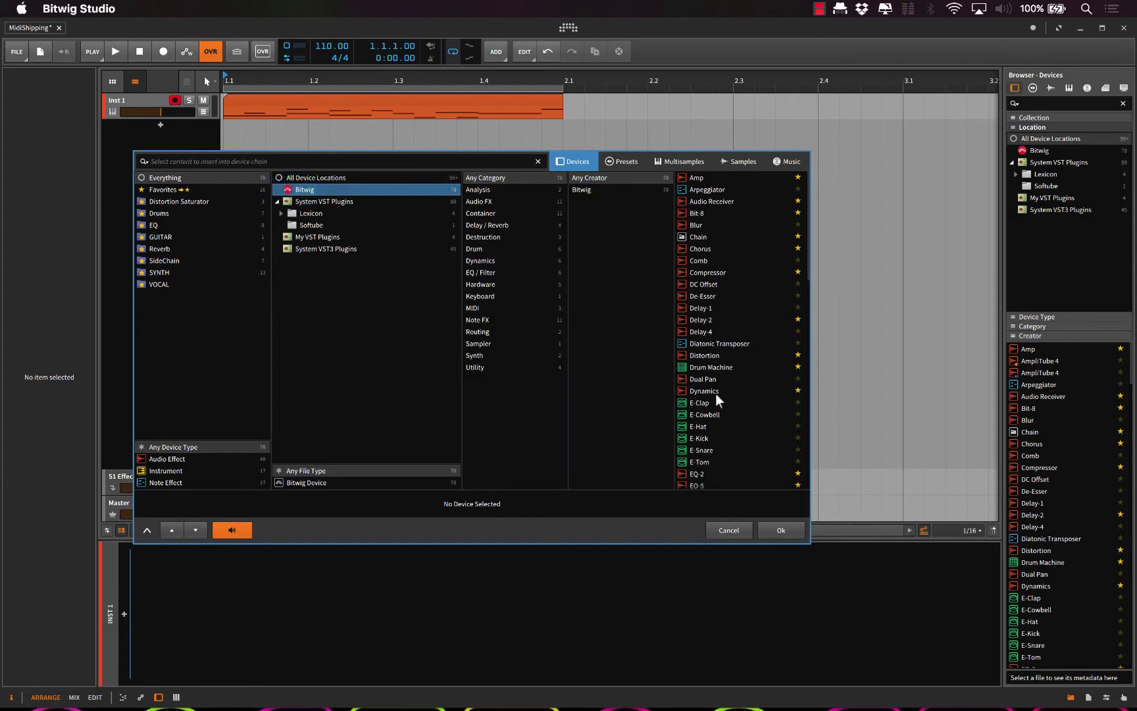
{"action": "scroll", "coordinate": [716, 393], "scroll_direction": "down", "scroll_amount": 5}
{"action": "left_click", "coordinate": [713, 429]}
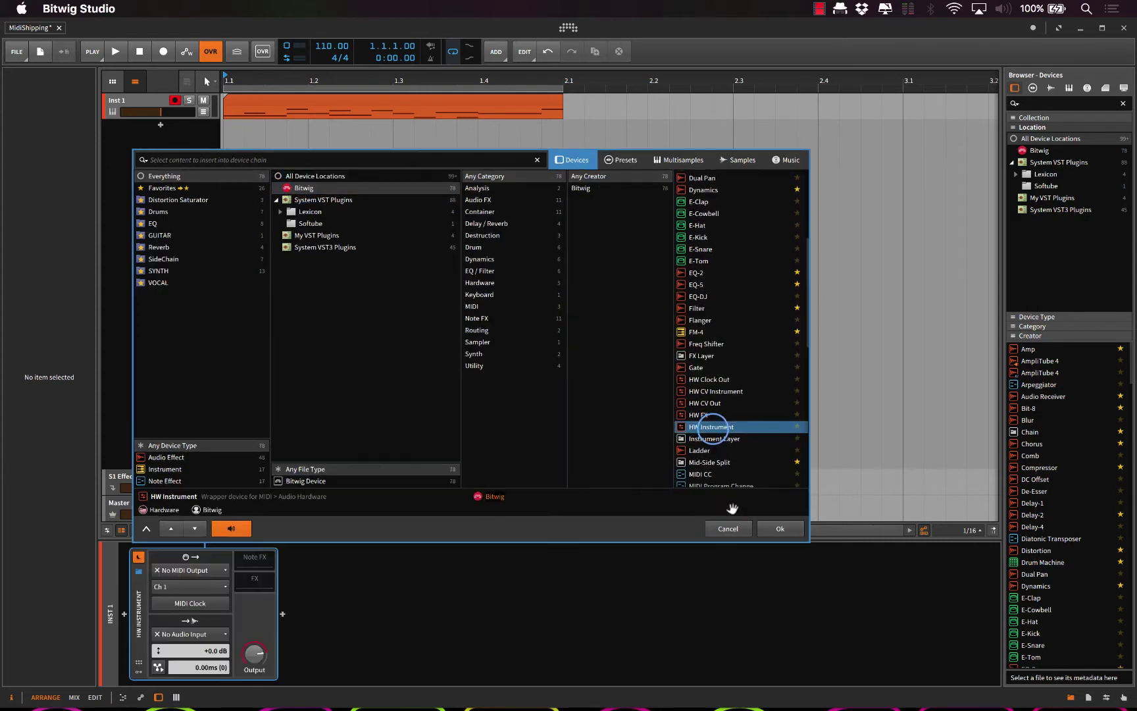
{"action": "left_click", "coordinate": [768, 527]}
- Set the HW Instrument's MIDI output to virtual1 and open JackPilot's Connections Manager
{"action": "left_click", "coordinate": [181, 571]}
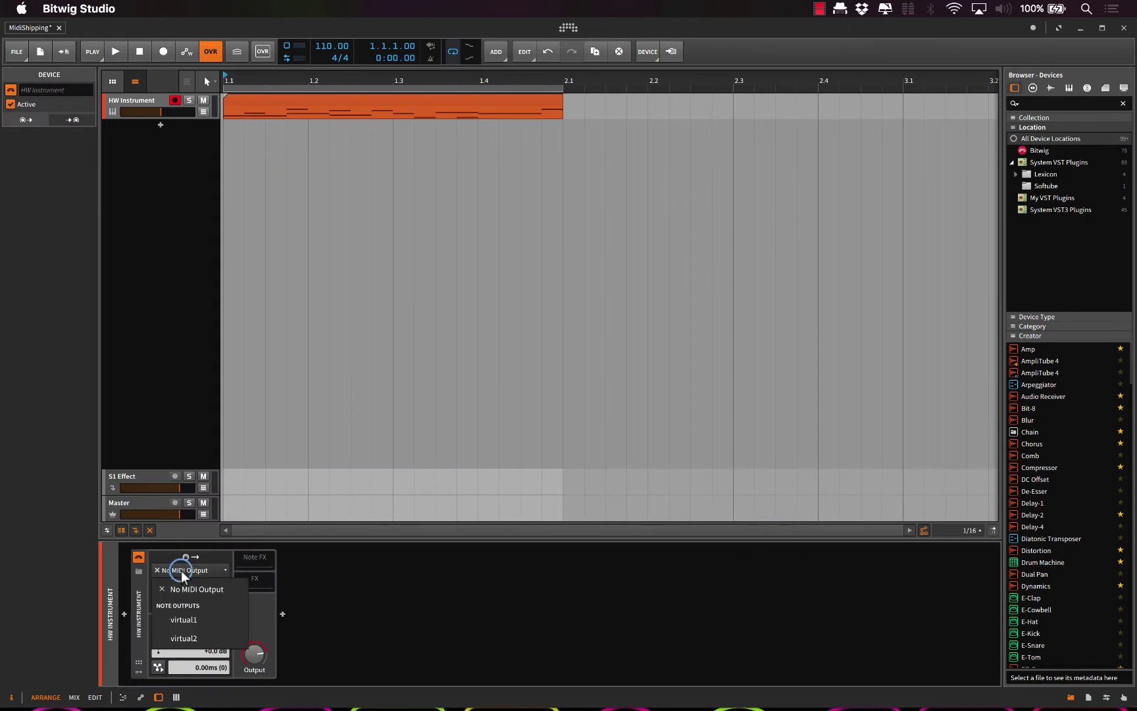
{"action": "left_click", "coordinate": [181, 619]}
{"action": "key", "text": "super+Tab"}
{"action": "left_click", "coordinate": [499, 316]}
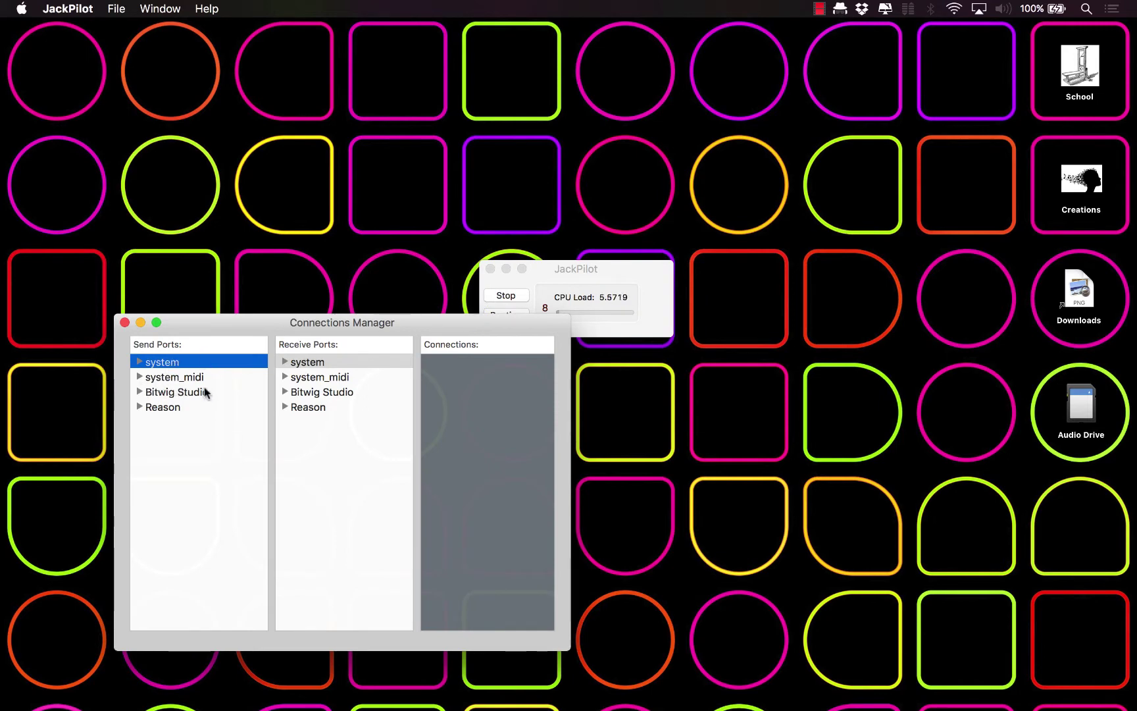
- Expand system_midi in send and receive ports and select capture_1 and playback_1
{"action": "left_click", "coordinate": [184, 378]}
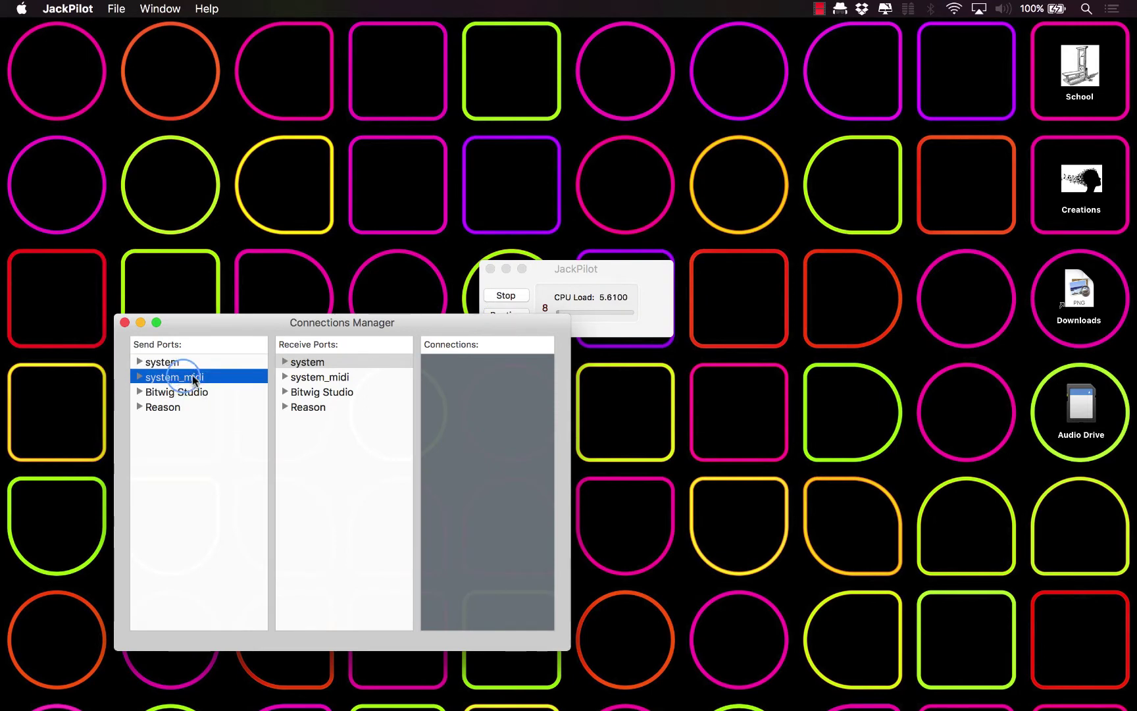
{"action": "left_click", "coordinate": [303, 377]}
{"action": "left_click", "coordinate": [137, 376]}
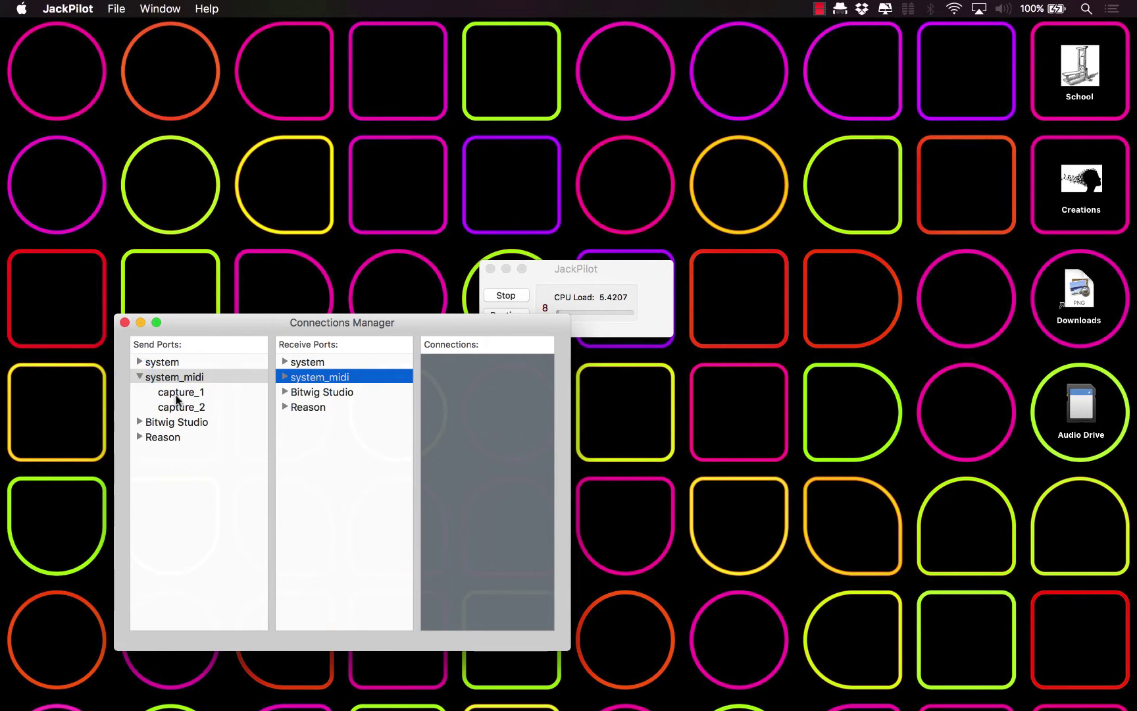
{"action": "left_click", "coordinate": [191, 392]}
{"action": "left_click", "coordinate": [285, 377]}
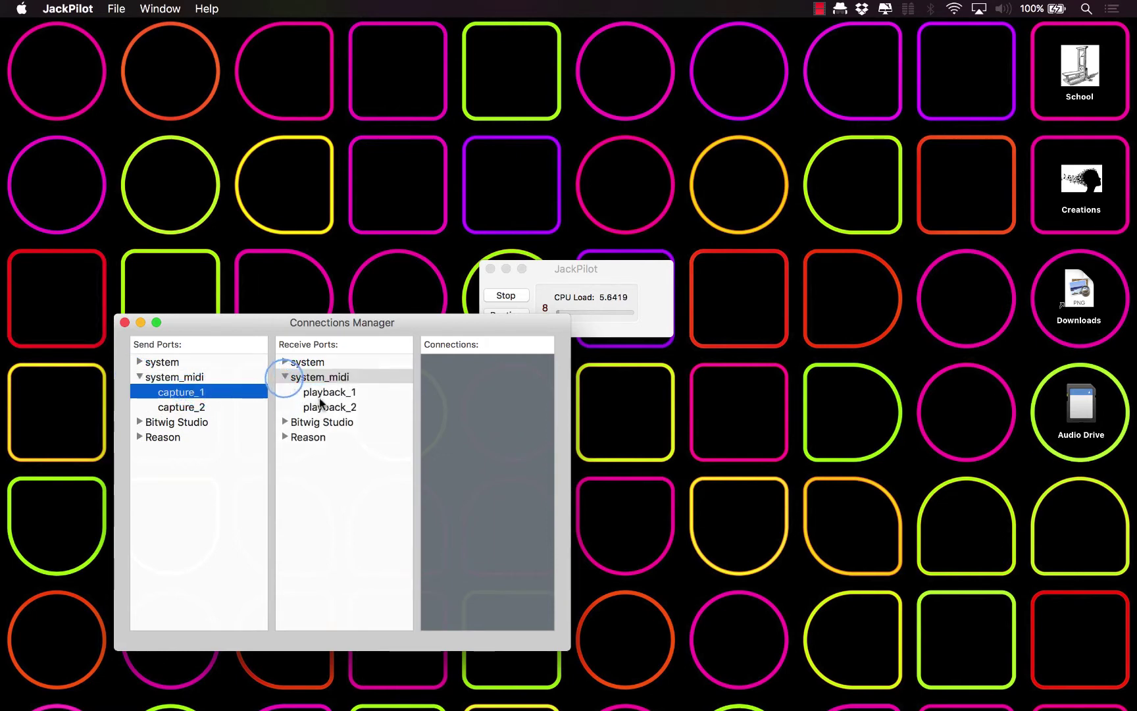
{"action": "left_click", "coordinate": [326, 392]}
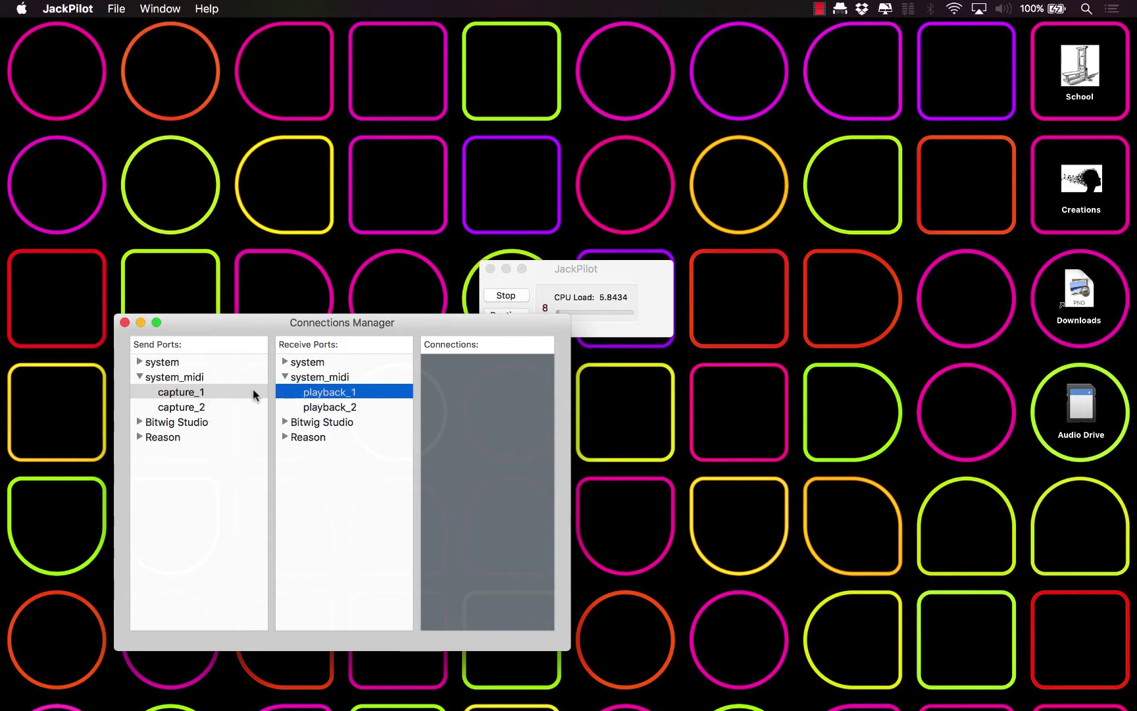
- Back in Bitwig, keep the HW Instrument's MIDI output on virtual1
{"action": "key", "text": "super+Tab"}
{"action": "left_click", "coordinate": [173, 570]}
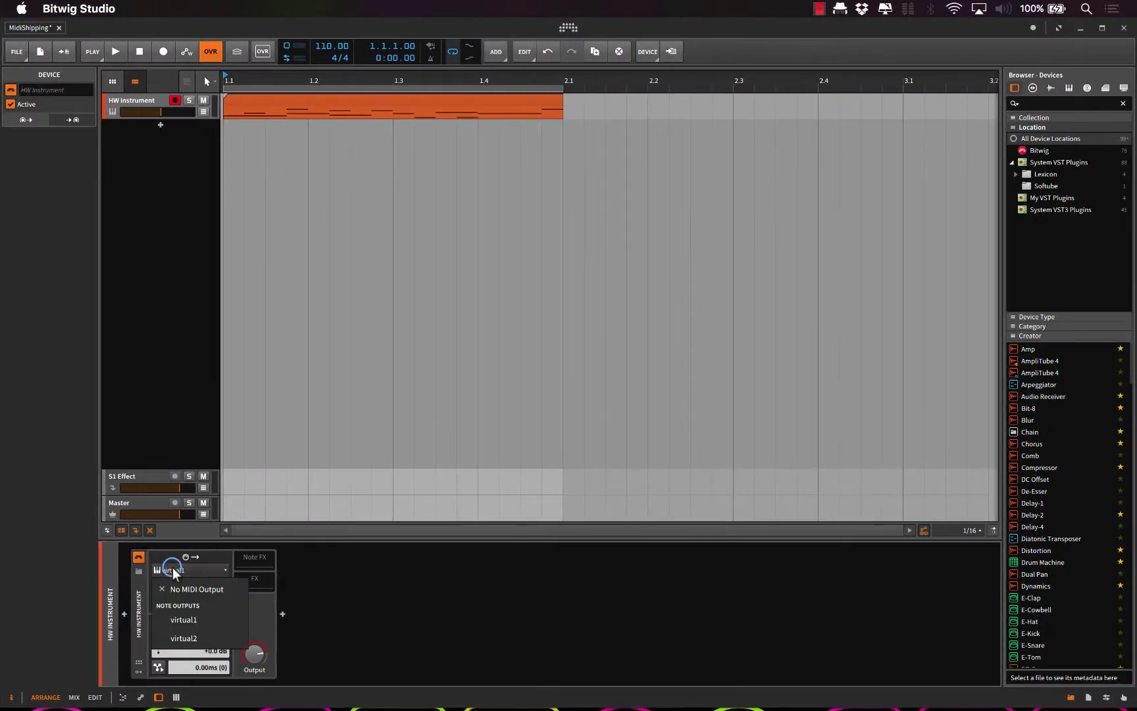
{"action": "left_click", "coordinate": [183, 652]}
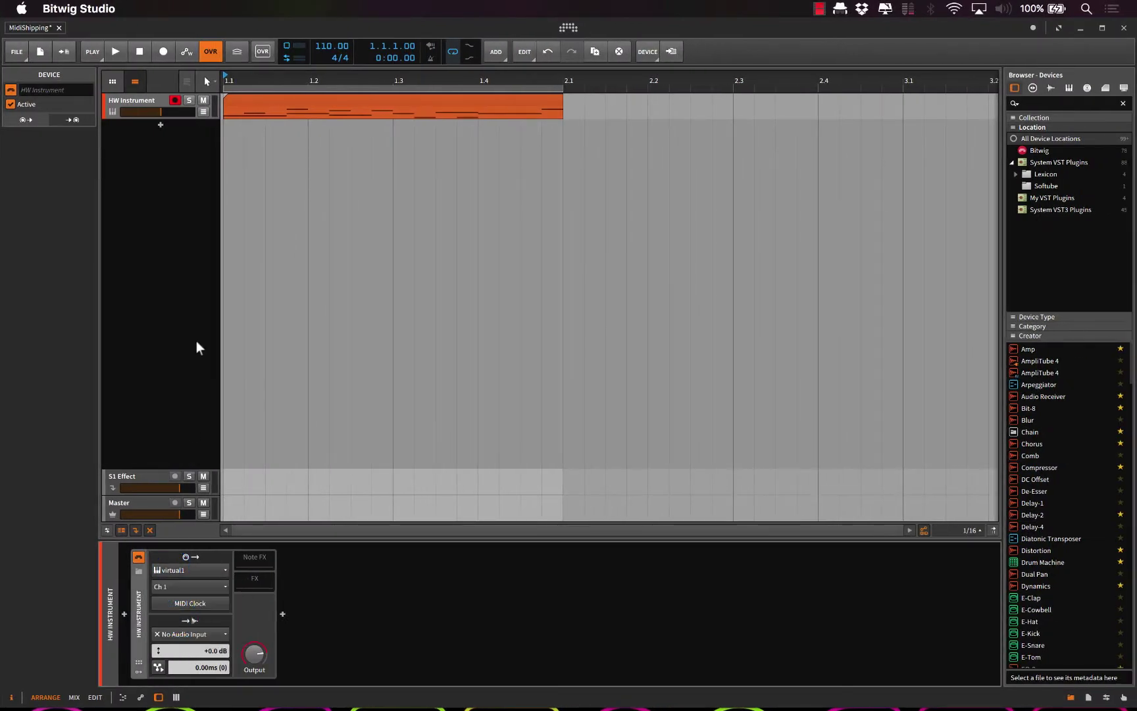
- Connect system_midi capture_1 to playback_1 and capture_2 to playback_2
{"action": "key", "text": "super+Tab"}
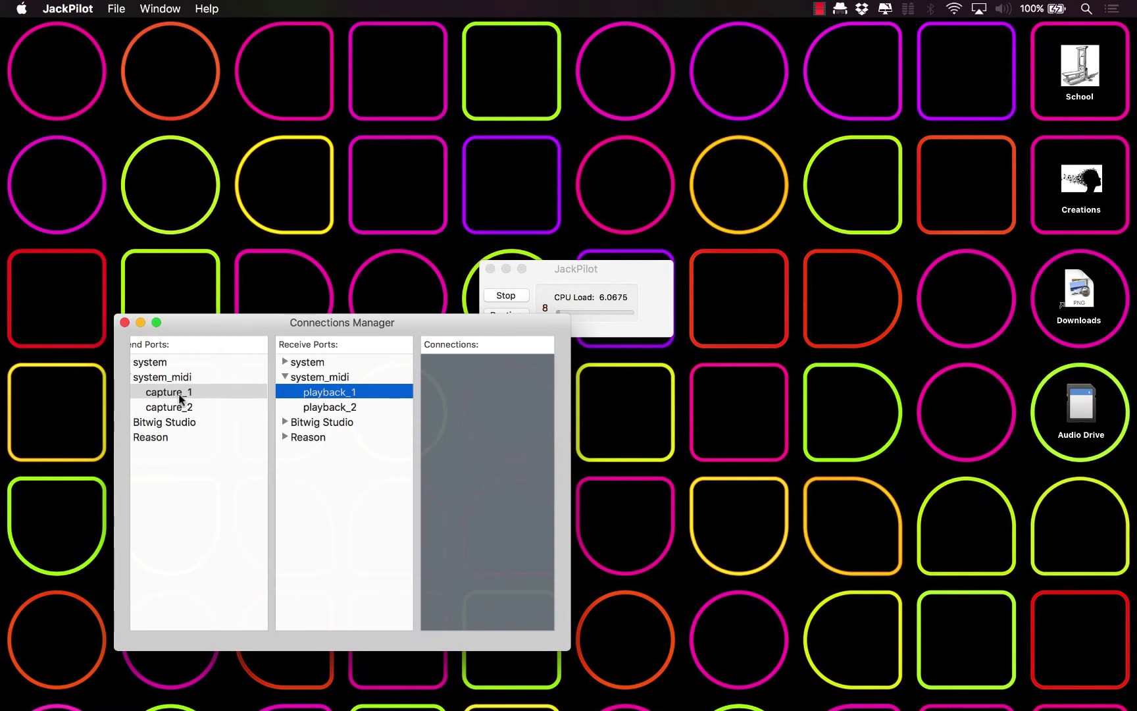
{"action": "left_click", "coordinate": [179, 395]}
{"action": "left_click", "coordinate": [331, 393]}
{"action": "double_click", "coordinate": [332, 393]}
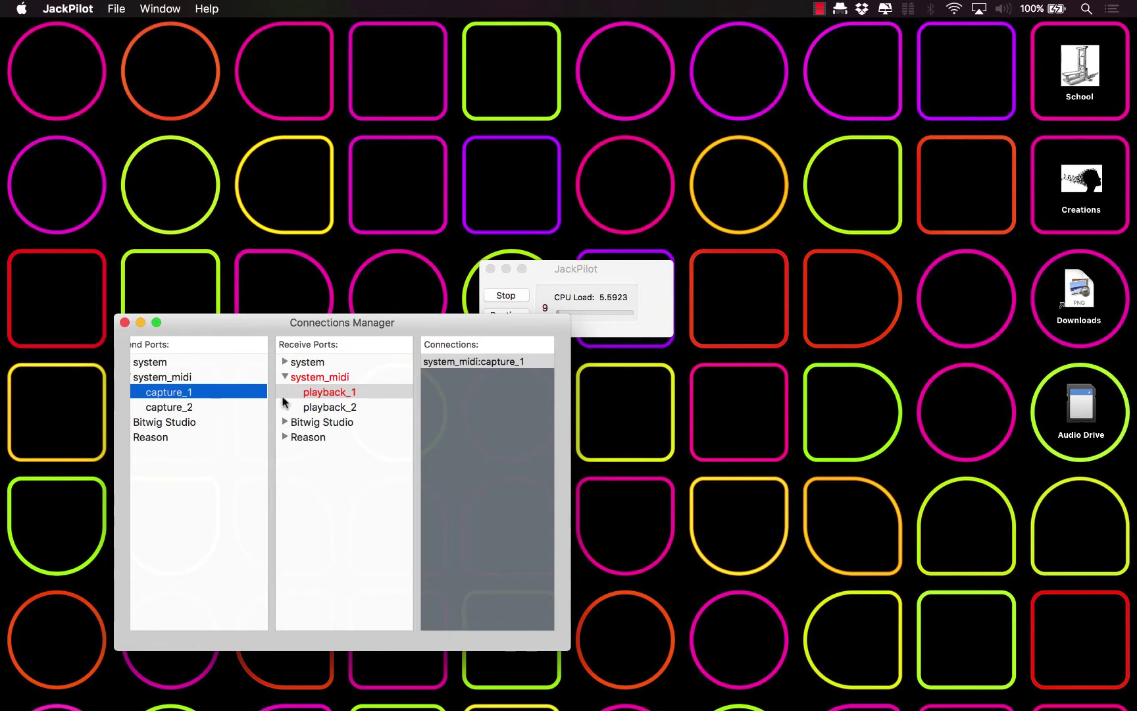
{"action": "left_click", "coordinate": [195, 406]}
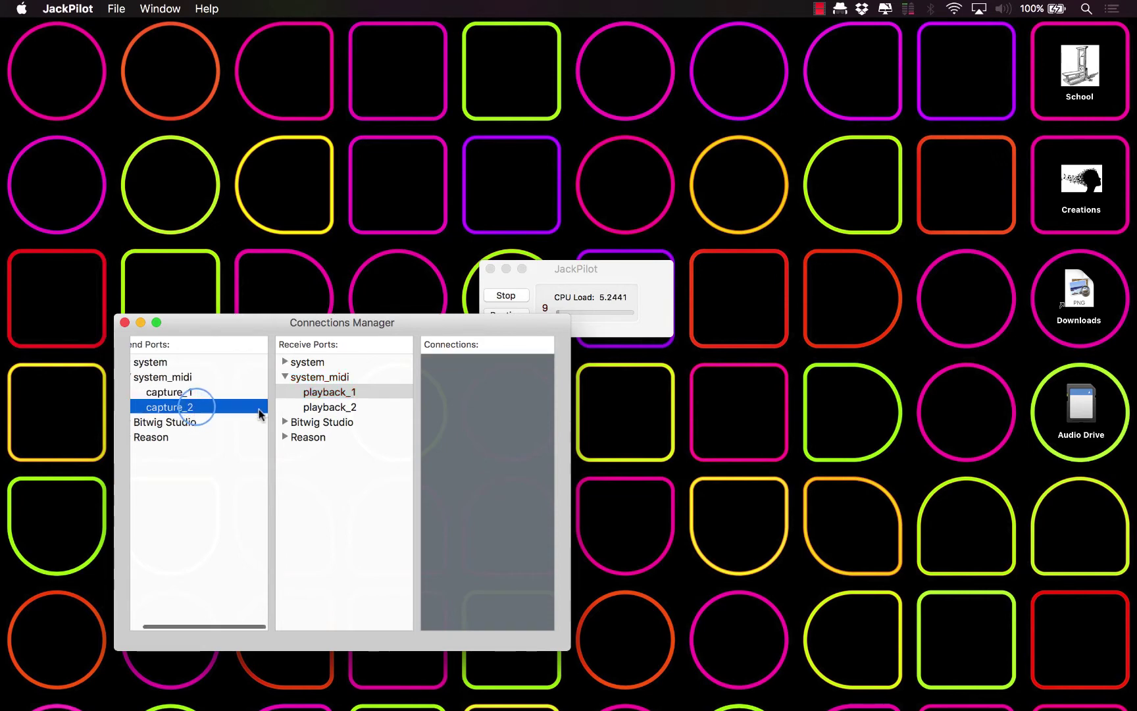
{"action": "left_click", "coordinate": [322, 407]}
{"action": "double_click", "coordinate": [322, 407]}
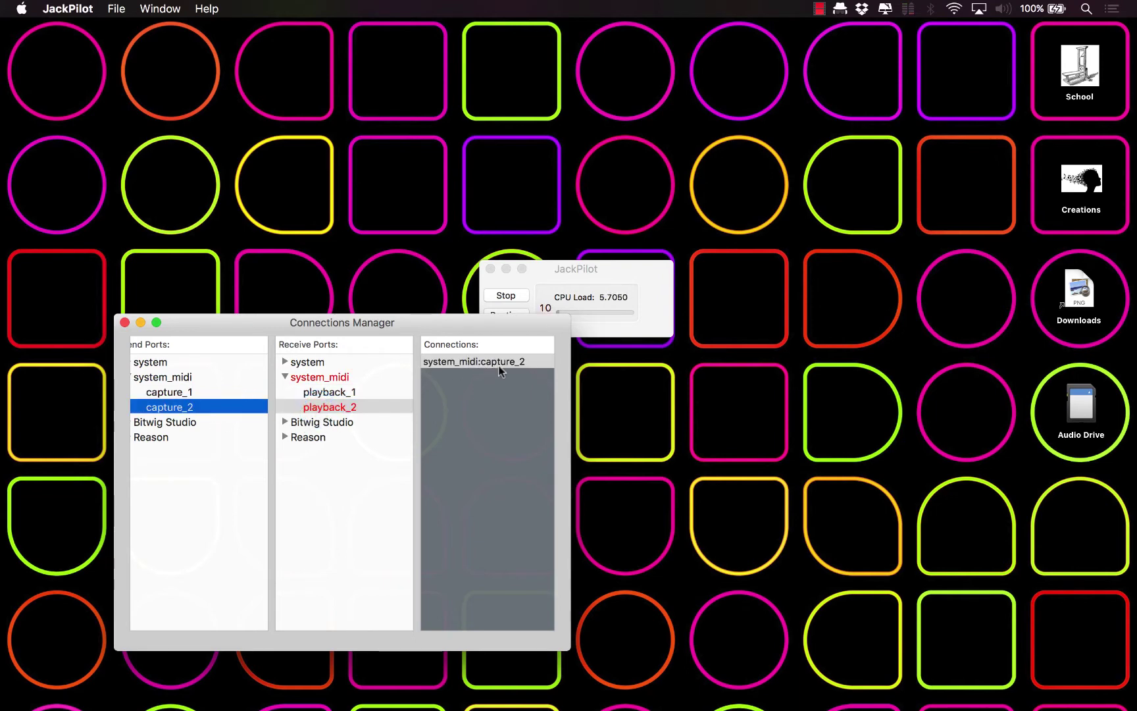
- Verify both system_midi connections and close the Connections Manager
{"action": "left_click", "coordinate": [330, 393]}
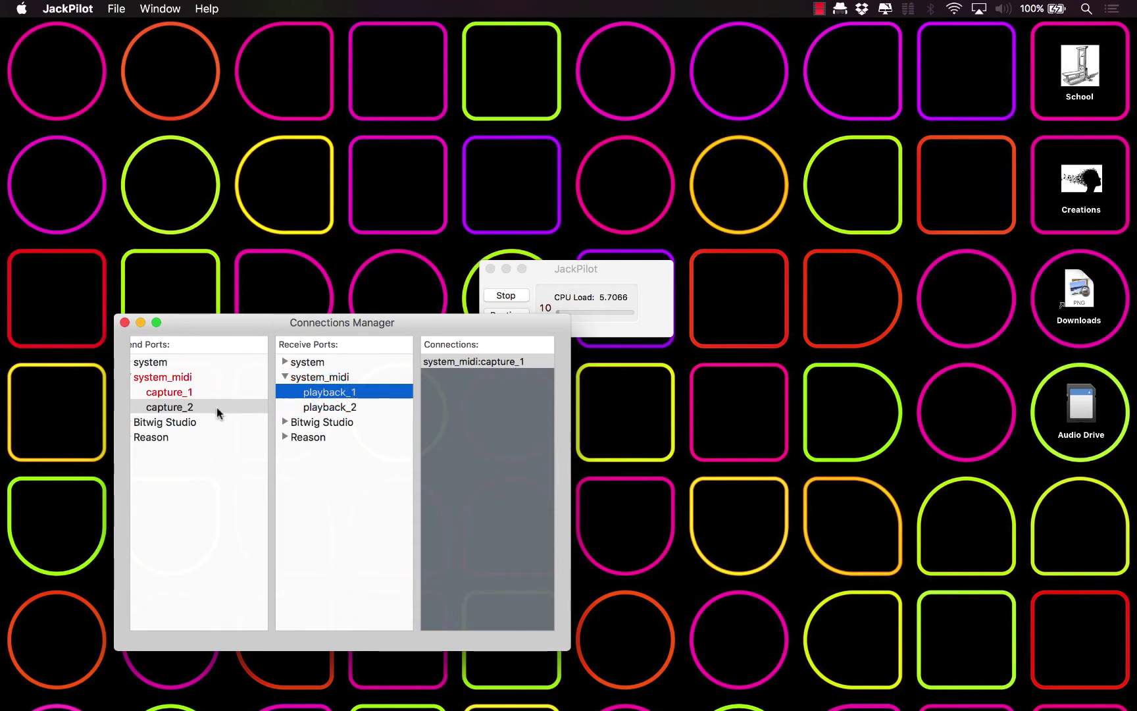
{"action": "left_click", "coordinate": [201, 391]}
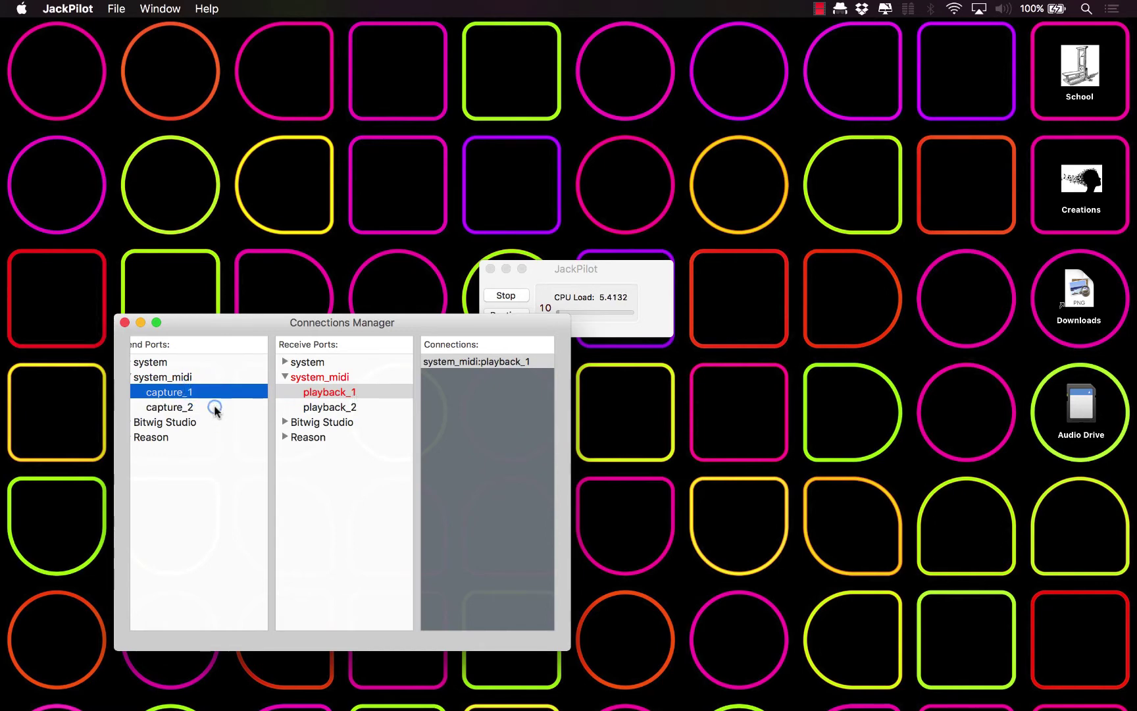
{"action": "left_click", "coordinate": [215, 409]}
{"action": "left_click", "coordinate": [323, 406]}
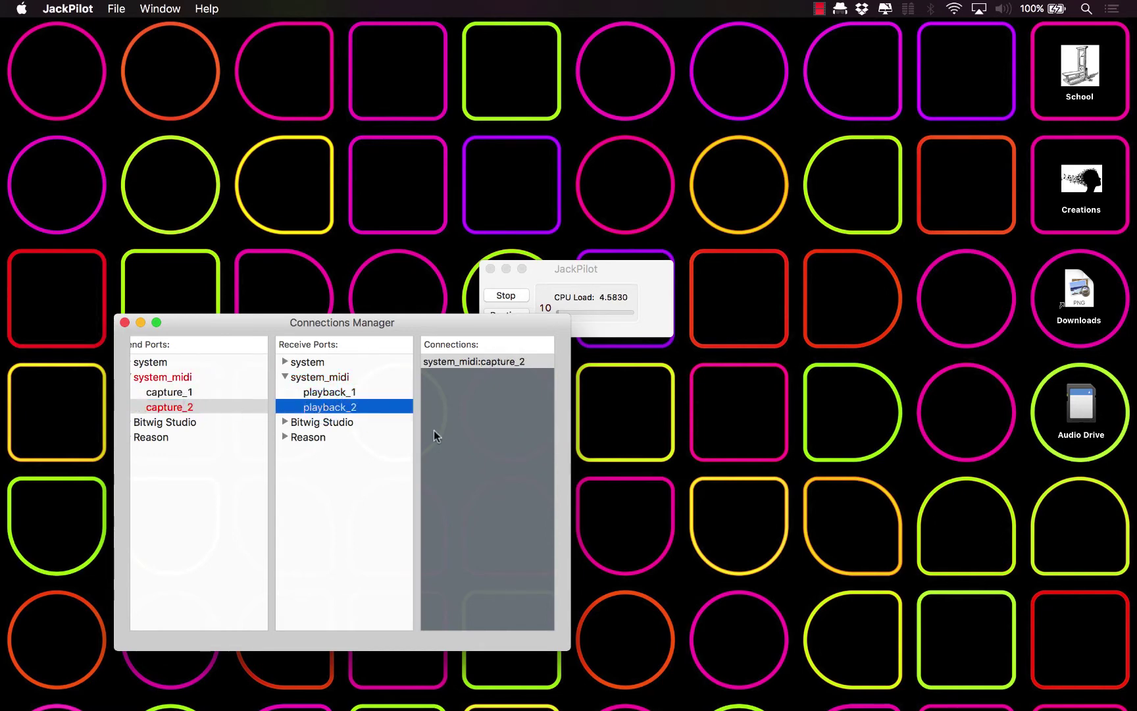
{"action": "left_click", "coordinate": [125, 322]}
- Return to Bitwig Studio and play the HW Instrument clip
{"action": "key", "text": "super+Tab"}
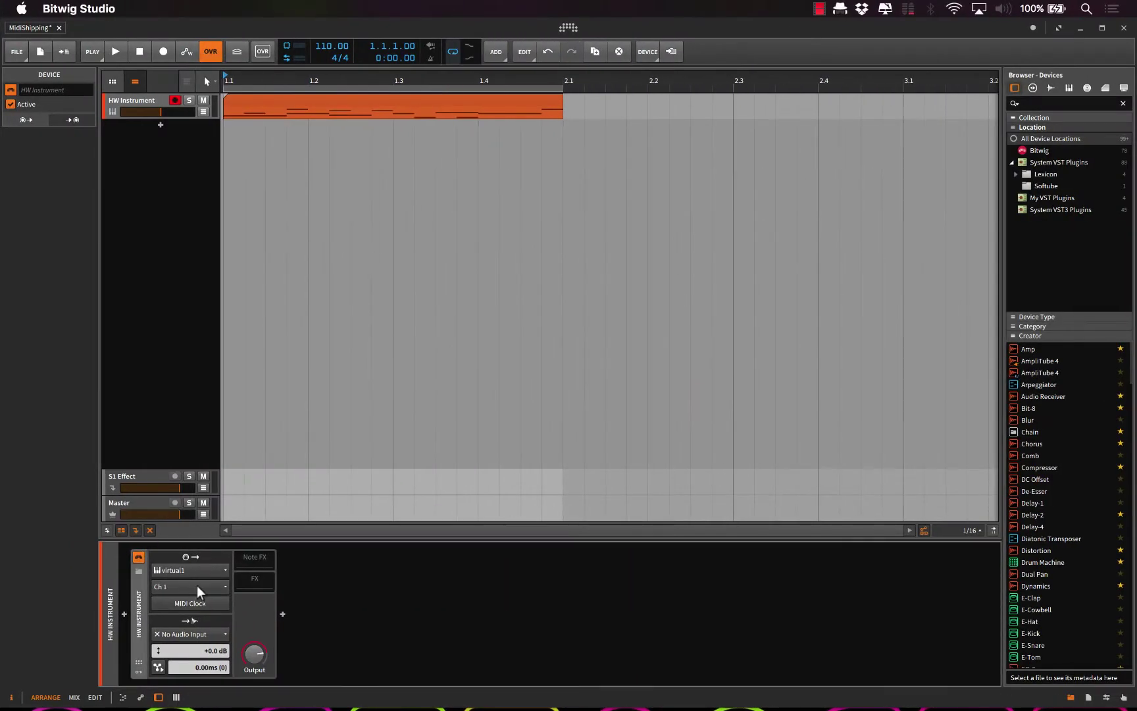
{"action": "key", "text": "space"}
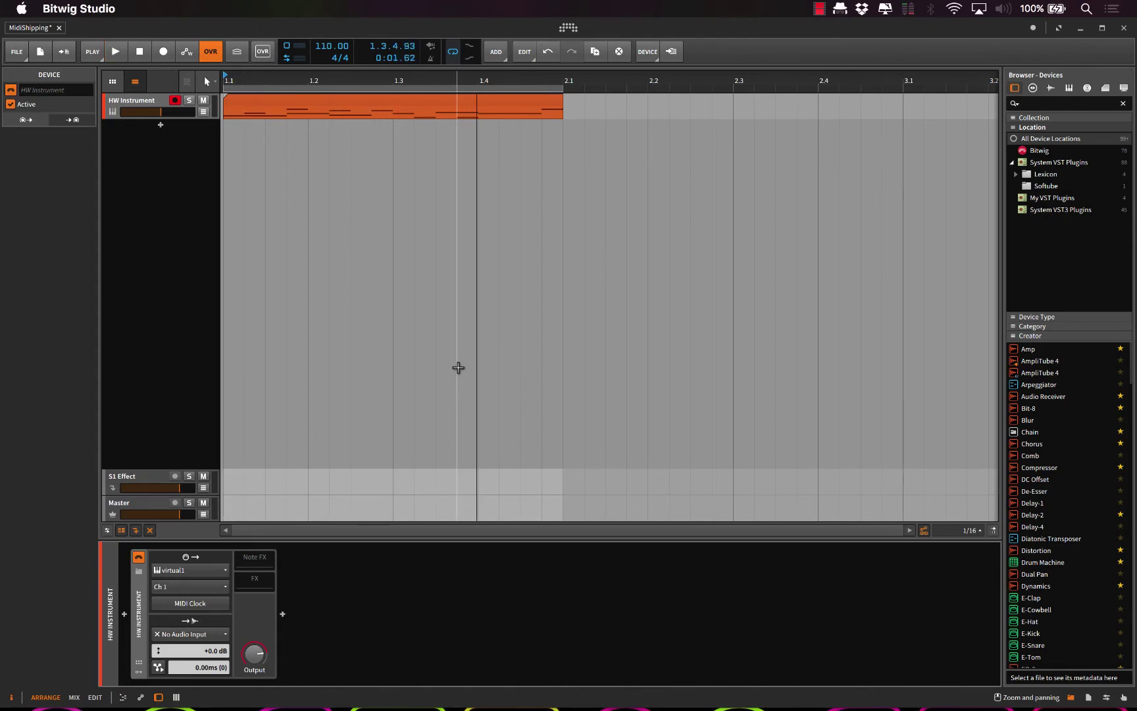
- Delete The Echo and DDL-1 devices from Reason's rack
{"action": "key", "text": "ctrl+Left"}
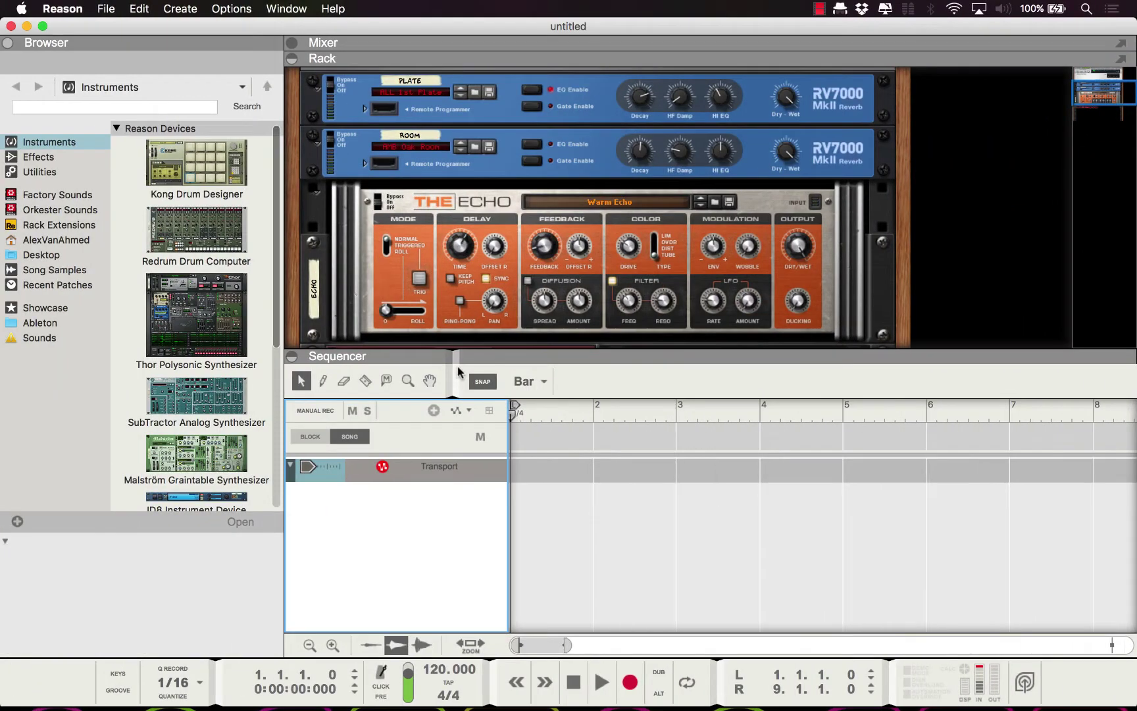
{"action": "scroll", "coordinate": [399, 140], "scroll_direction": "up", "scroll_amount": 5}
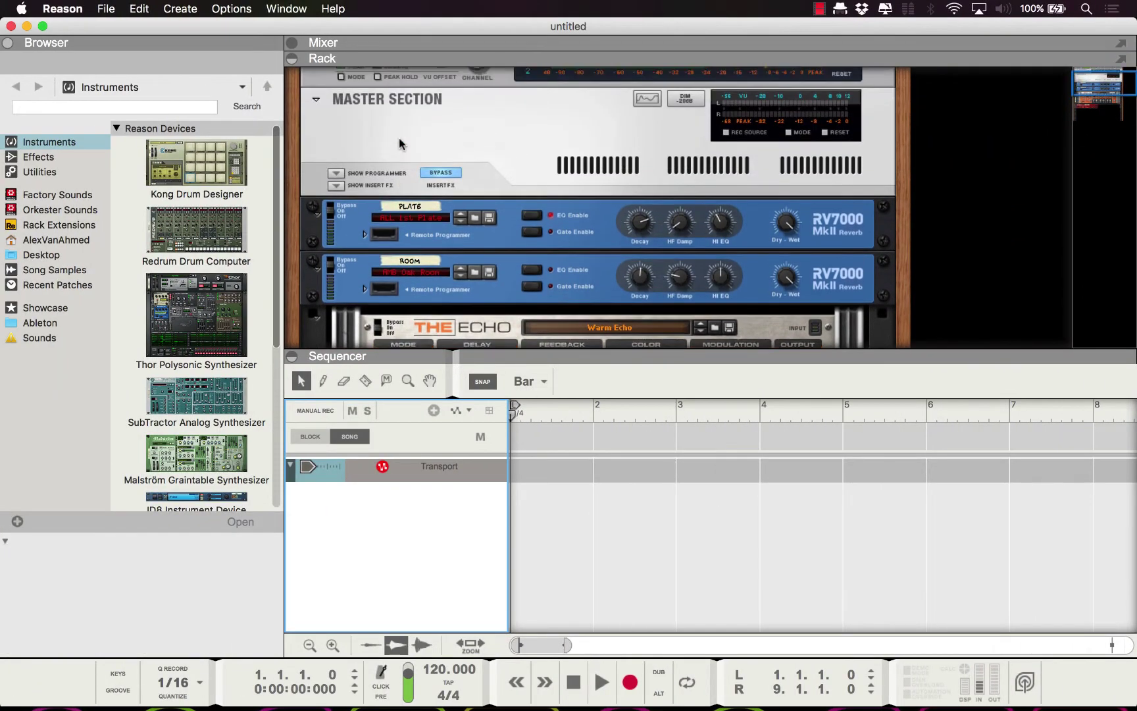
{"action": "left_click", "coordinate": [516, 156]}
{"action": "scroll", "coordinate": [517, 165], "scroll_direction": "down", "scroll_amount": 15}
{"action": "key", "text": "Delete"}
{"action": "left_click", "coordinate": [682, 257]}
- Add an Epic Poly Thor synth and route virtual1 MIDI channel 1 into it
{"action": "left_click_drag", "start_coordinate": [196, 315], "coordinate": [474, 313]}
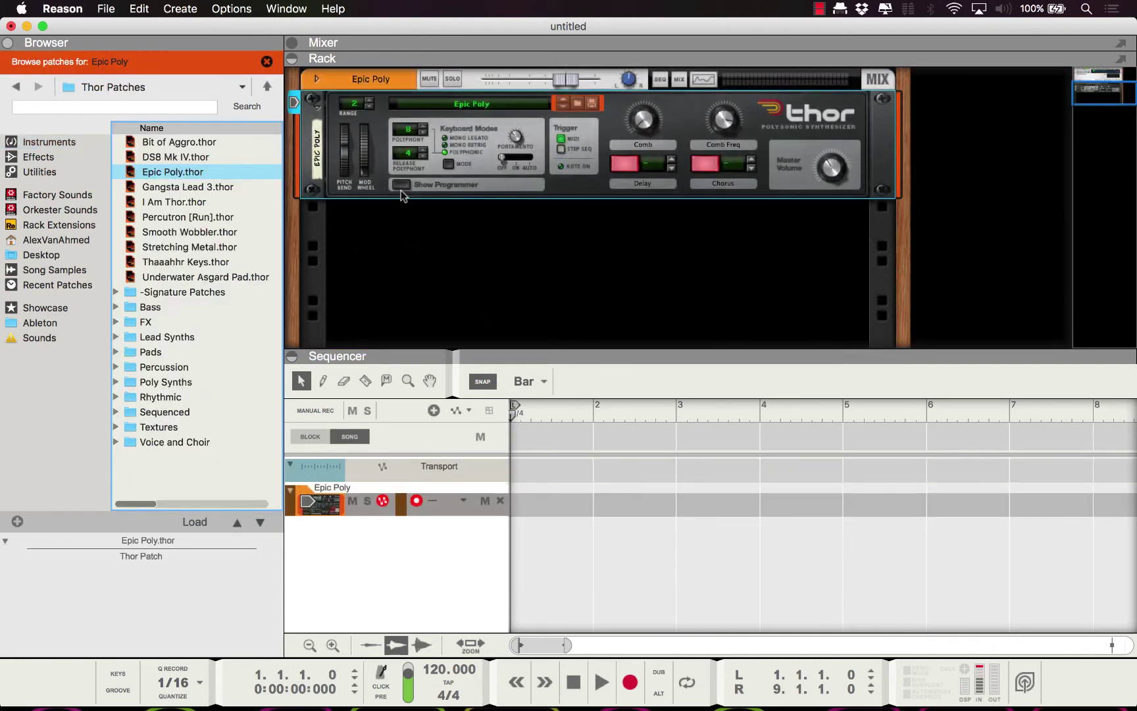
{"action": "left_click", "coordinate": [403, 184]}
{"action": "scroll", "coordinate": [431, 174], "scroll_direction": "up", "scroll_amount": 6}
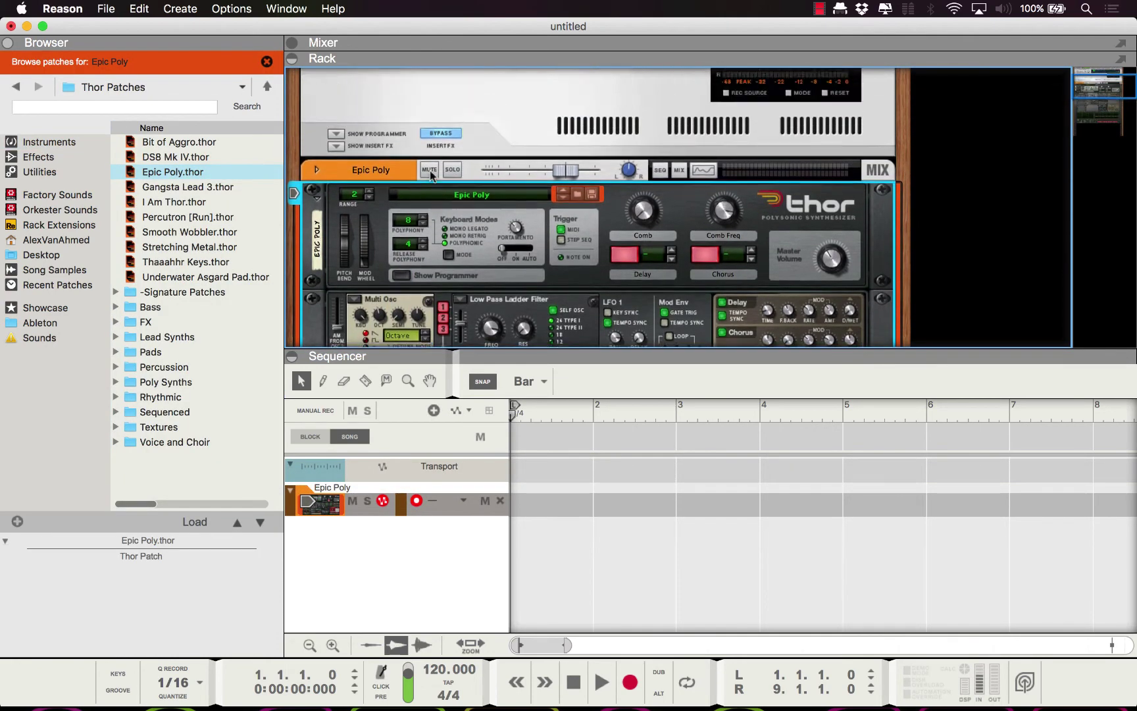
{"action": "left_click", "coordinate": [698, 79]}
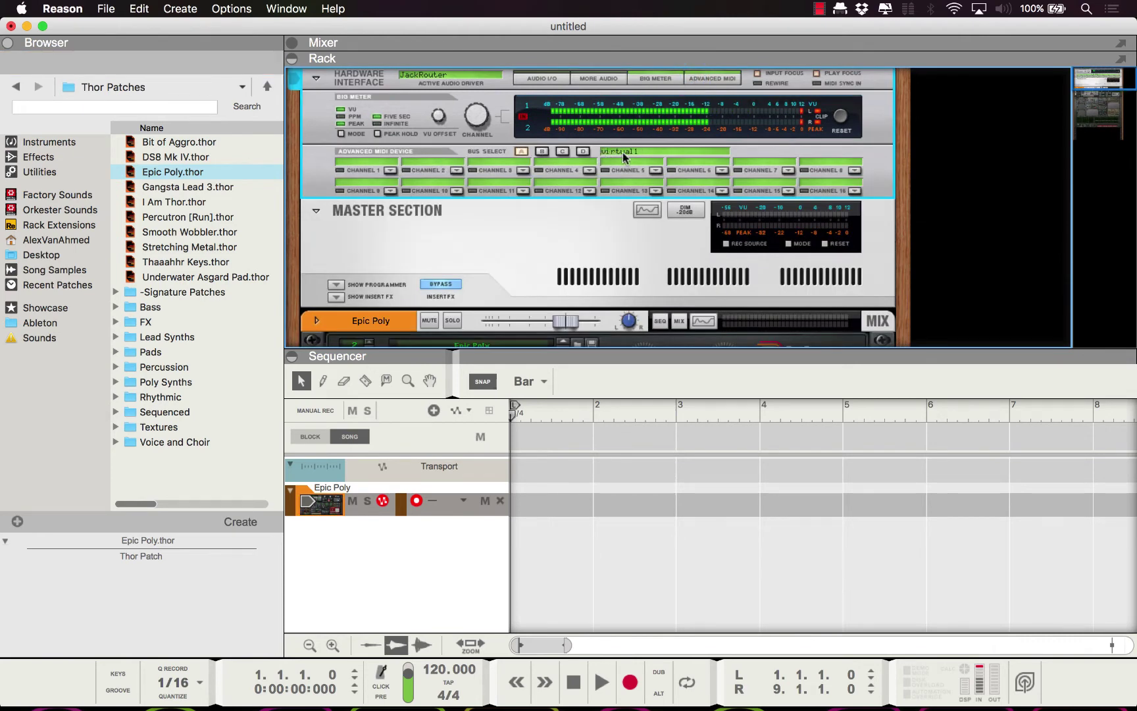
{"action": "left_click", "coordinate": [390, 170]}
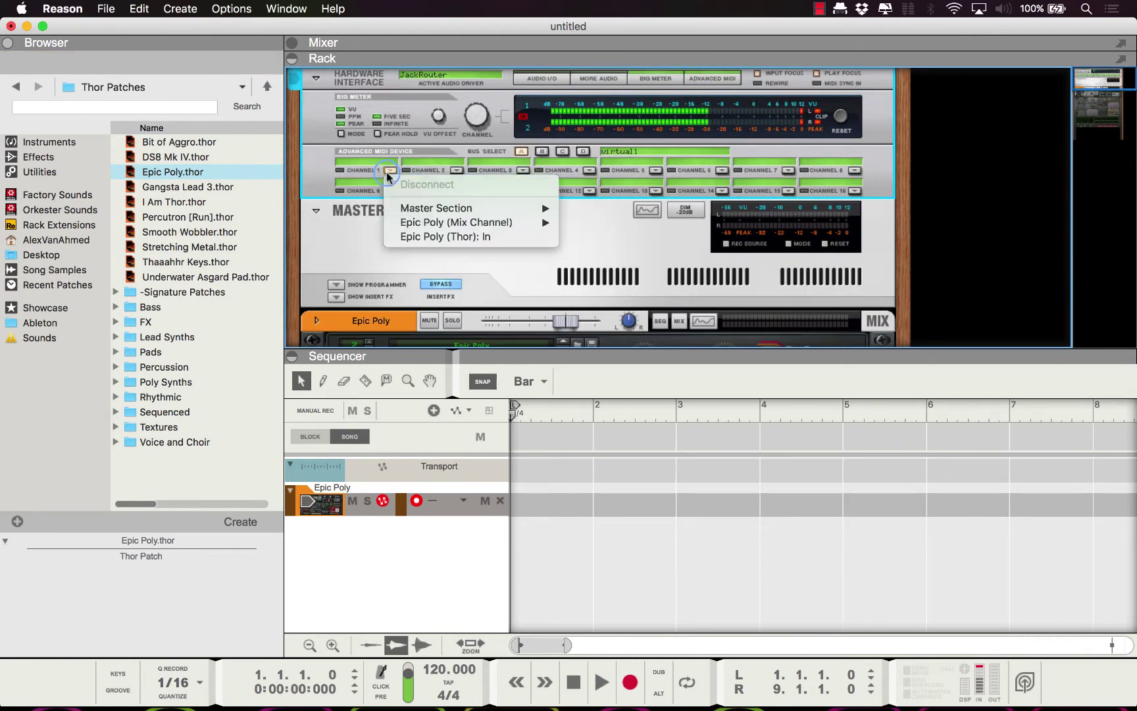
{"action": "left_click", "coordinate": [415, 237]}
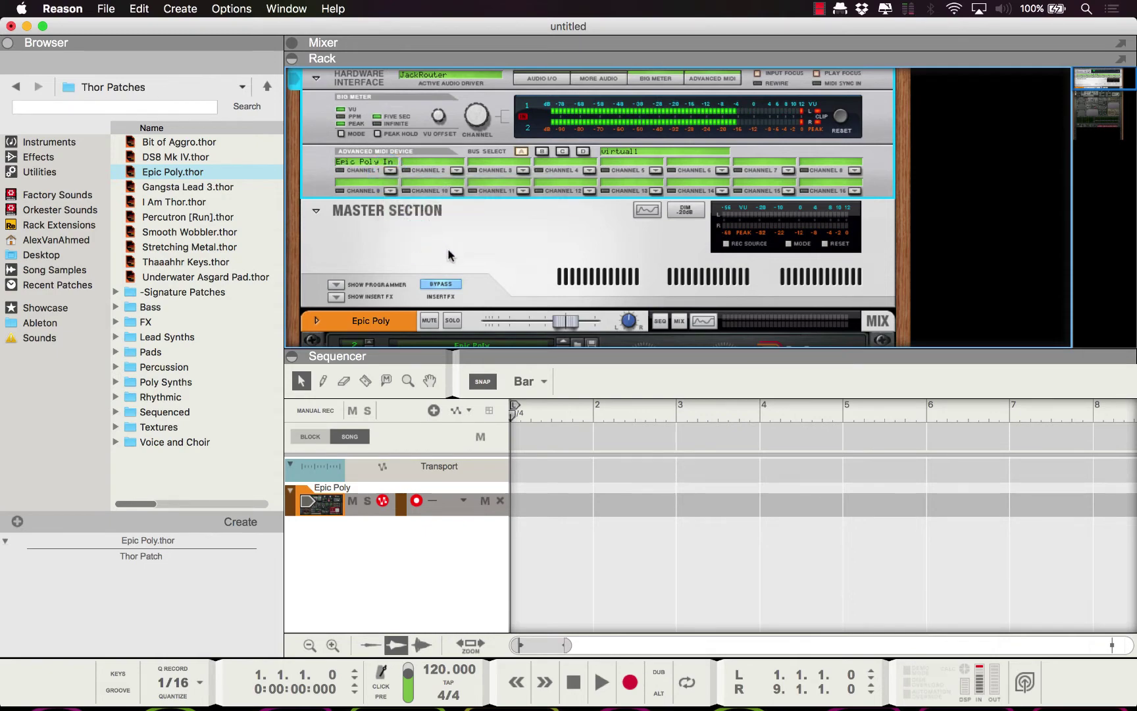
{"action": "scroll", "coordinate": [450, 255], "scroll_direction": "down", "scroll_amount": 4}
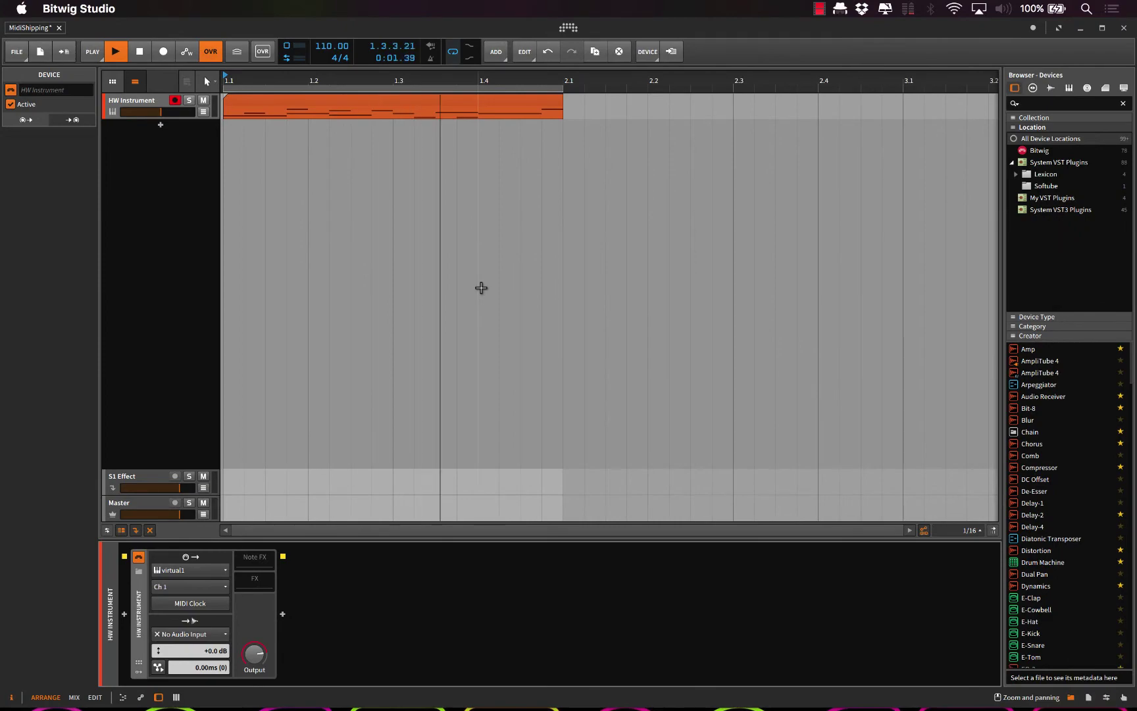
- Stop the playing Bitwig clip
{"action": "key", "text": "space"}
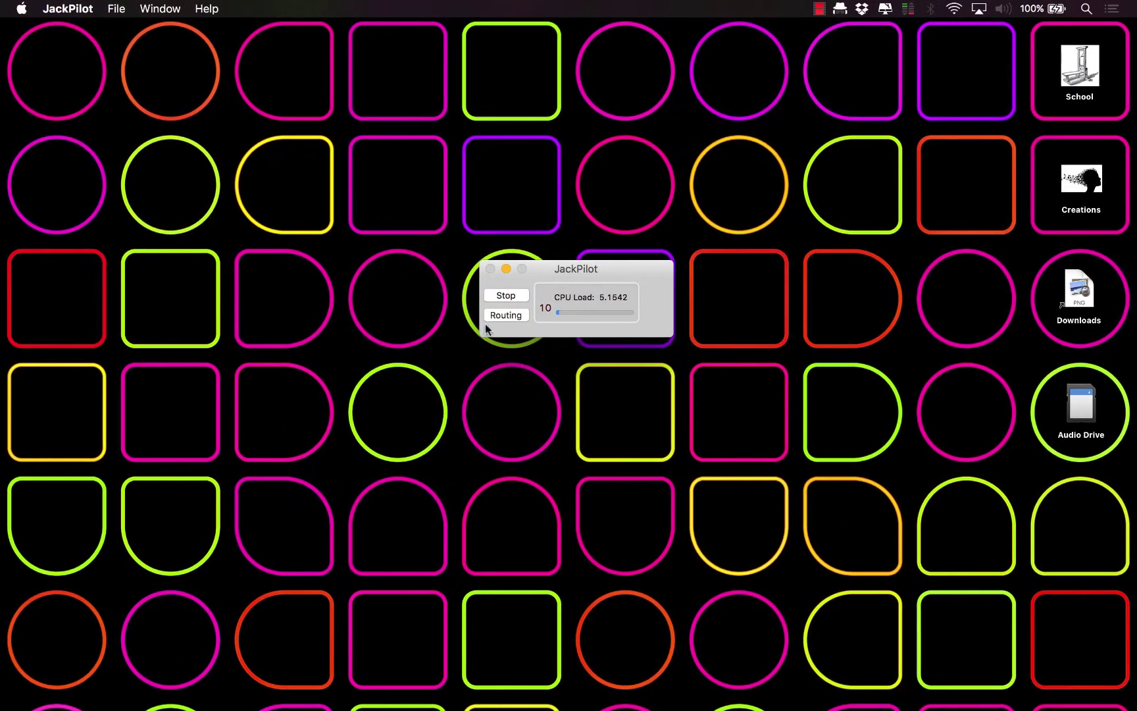
- Inspect system_midi's routing to playback_1 and playback_2 in JackPilot's Routing window, then return to Bitwig
{"action": "left_click", "coordinate": [491, 317]}
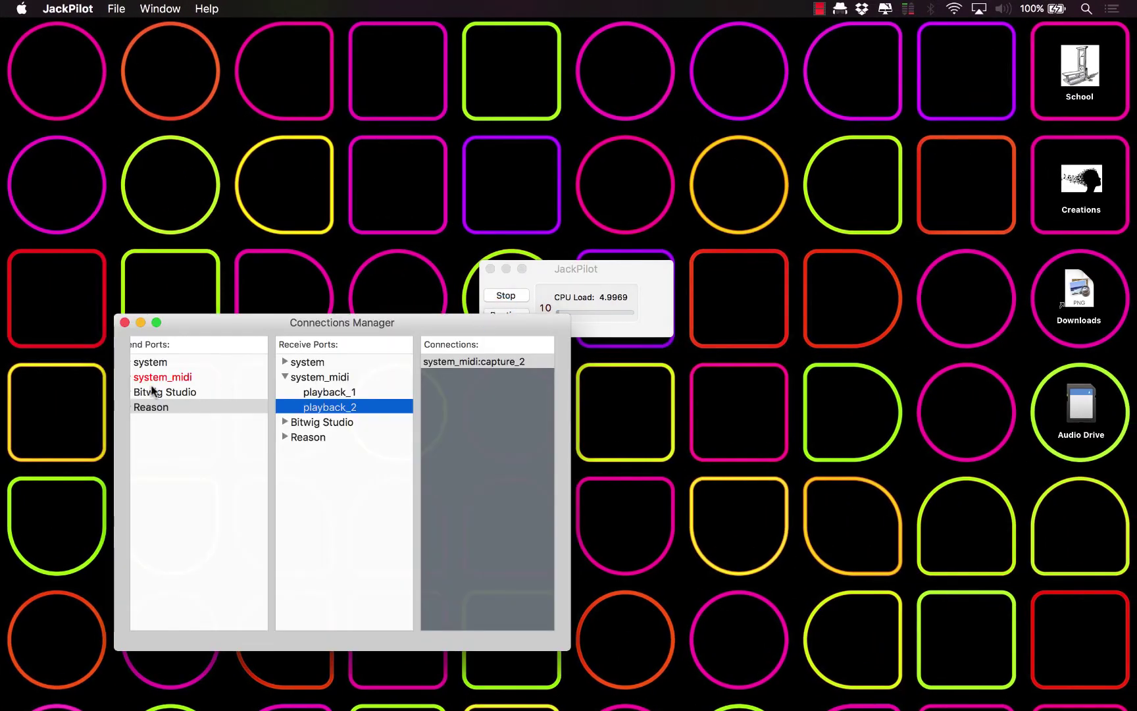
{"action": "left_click", "coordinate": [175, 377]}
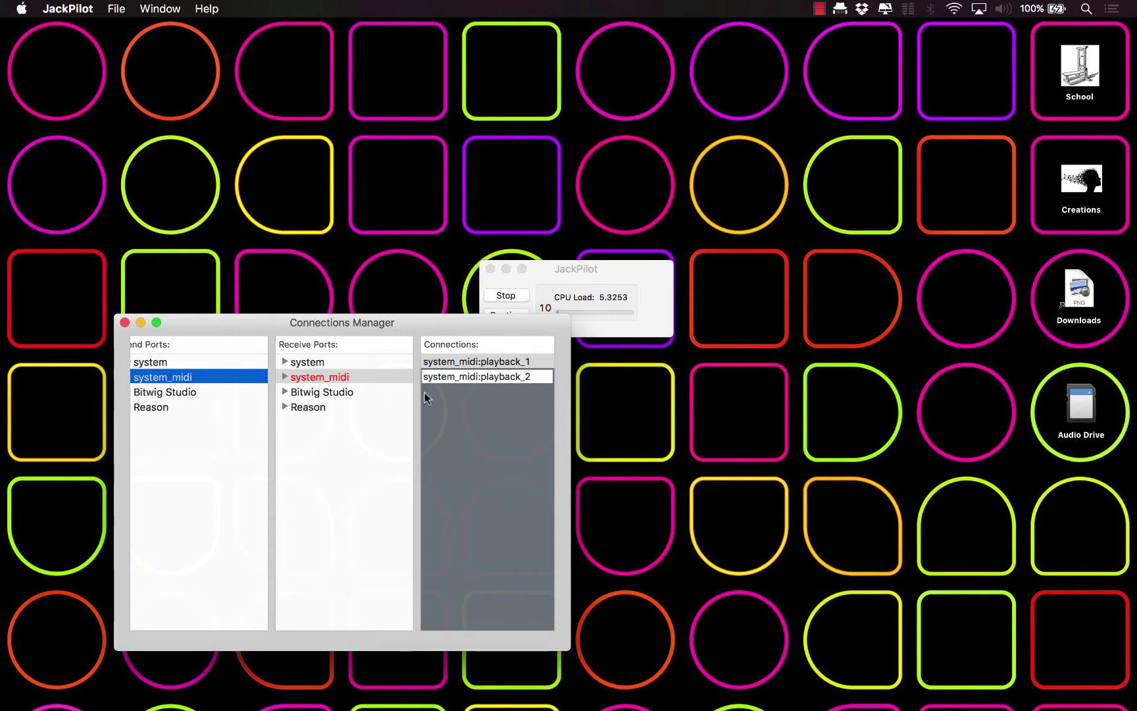
{"action": "key", "text": "super+Tab"}
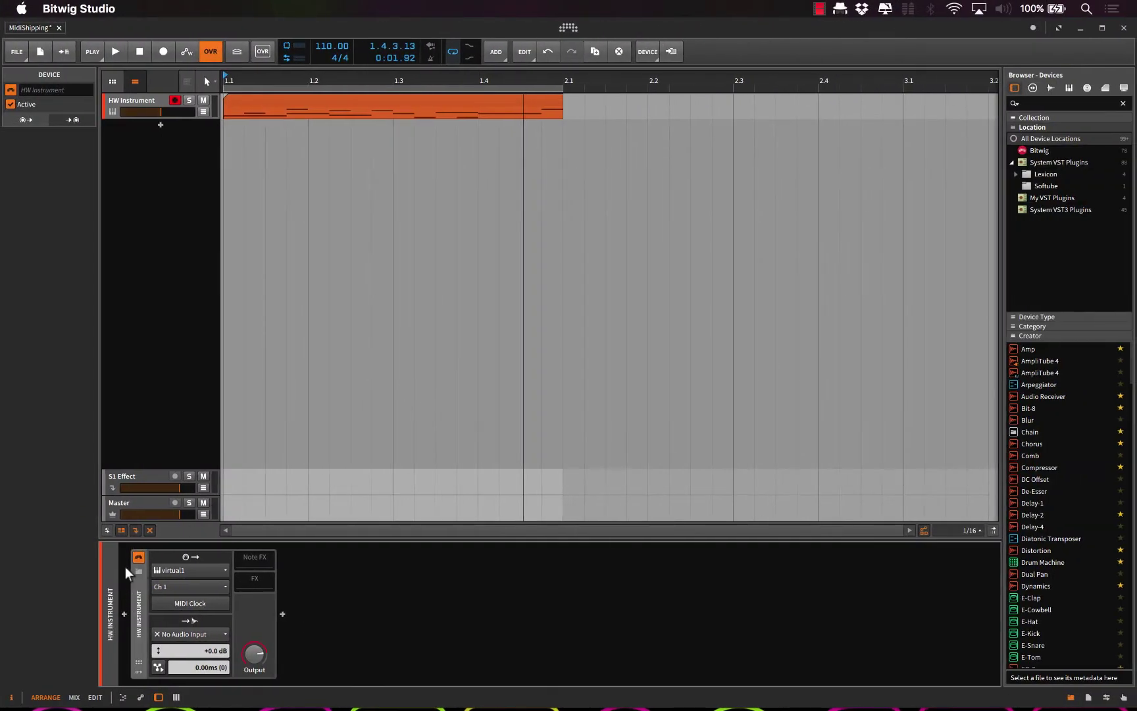
- Set the HW Instrument's note output to virtual1 and keep the channel on Ch 1
{"action": "left_click", "coordinate": [172, 570]}
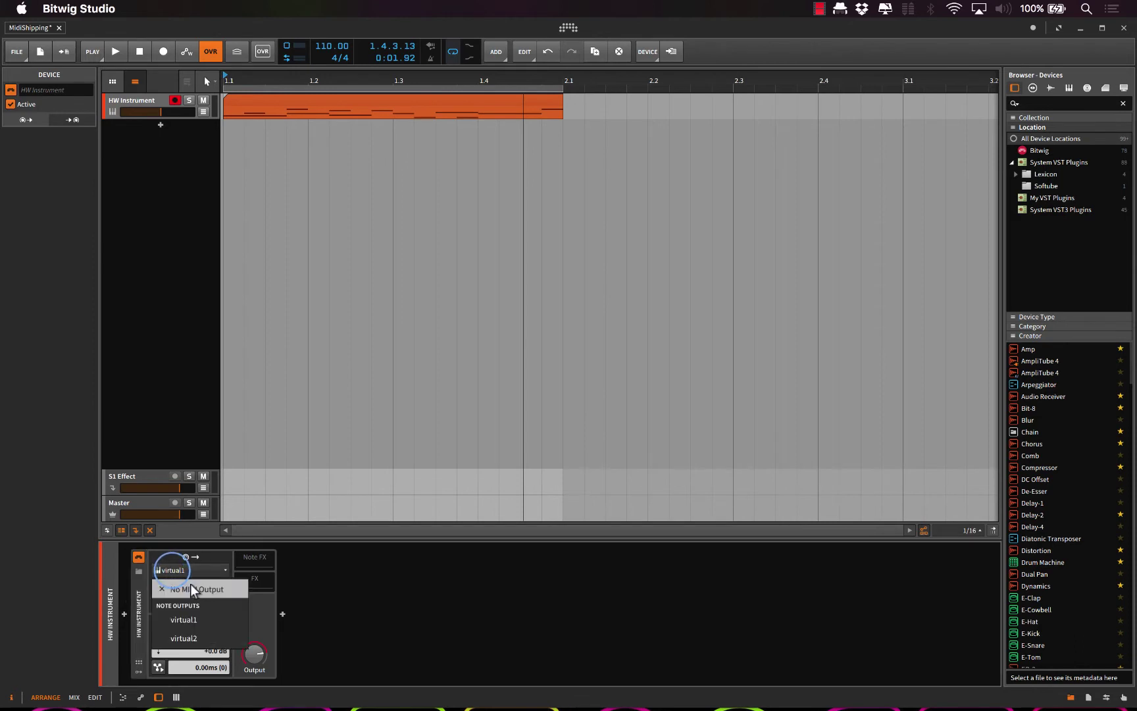
{"action": "left_click", "coordinate": [190, 622]}
{"action": "left_click", "coordinate": [163, 588]}
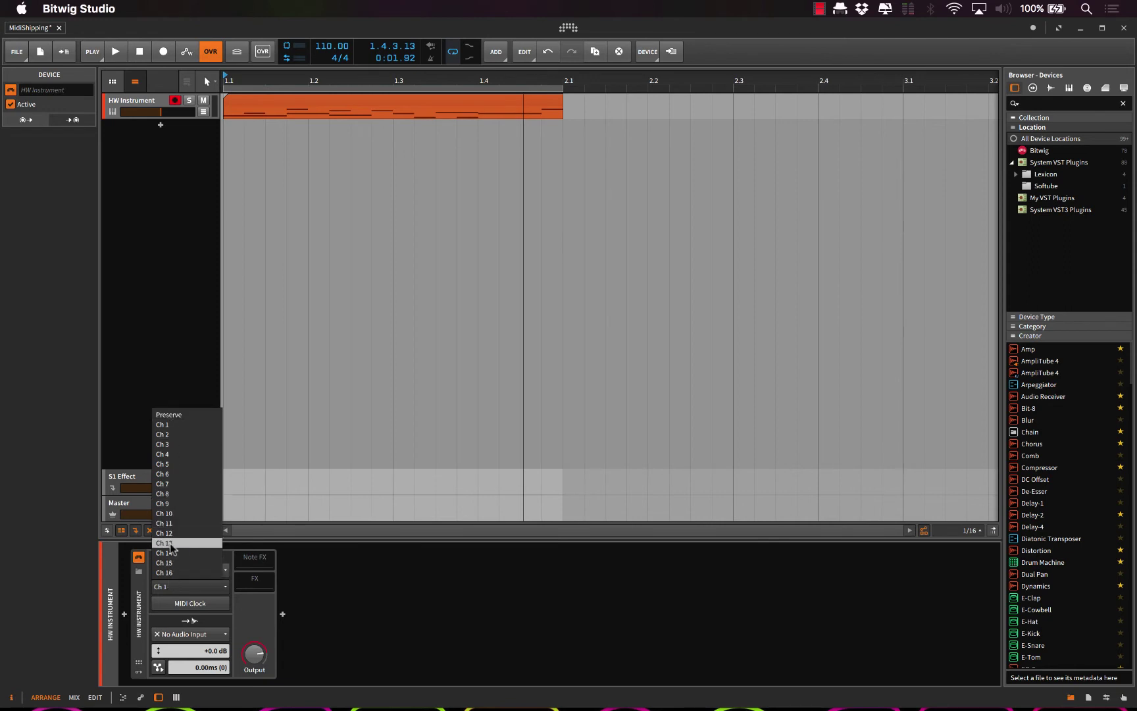
{"action": "left_click", "coordinate": [139, 584]}
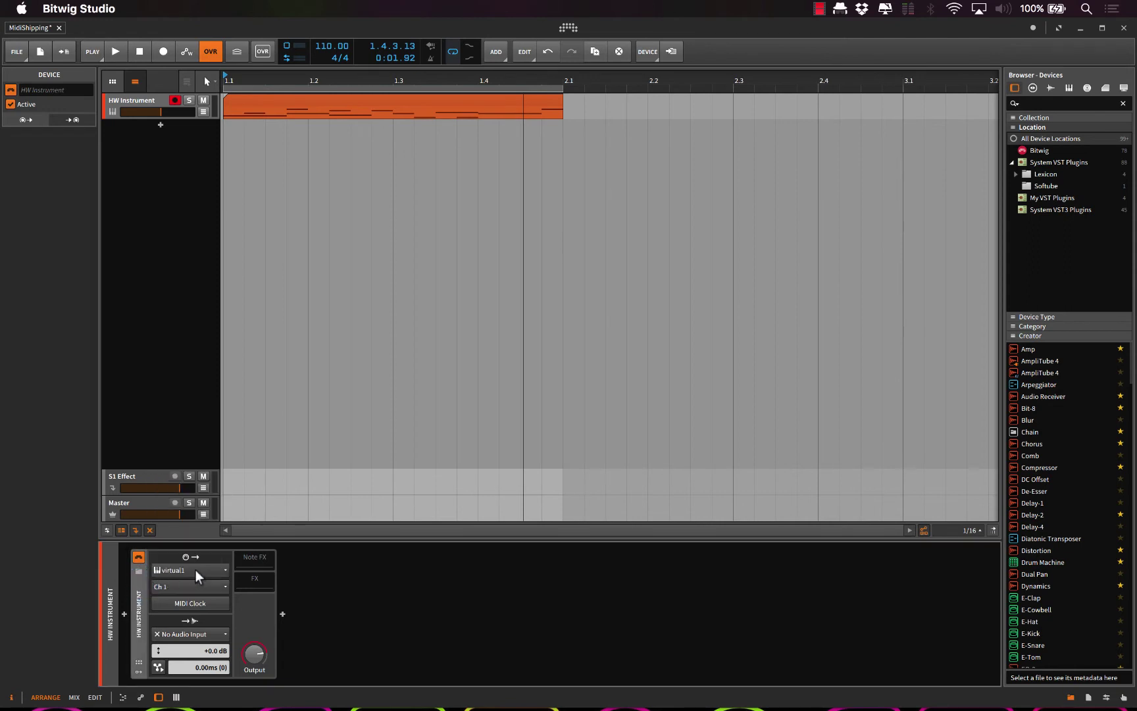
{"action": "left_click", "coordinate": [177, 571]}
{"action": "left_click", "coordinate": [180, 638]}
{"action": "left_click", "coordinate": [179, 587]}
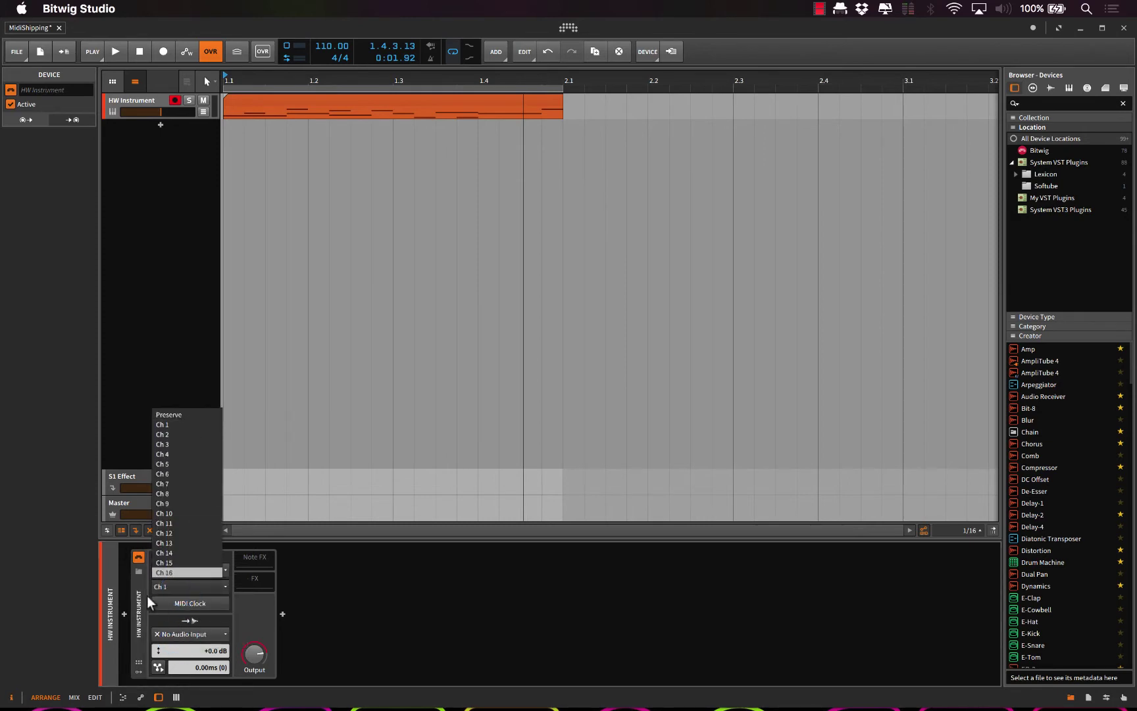
{"action": "left_click", "coordinate": [144, 595]}
{"action": "left_click", "coordinate": [175, 570]}
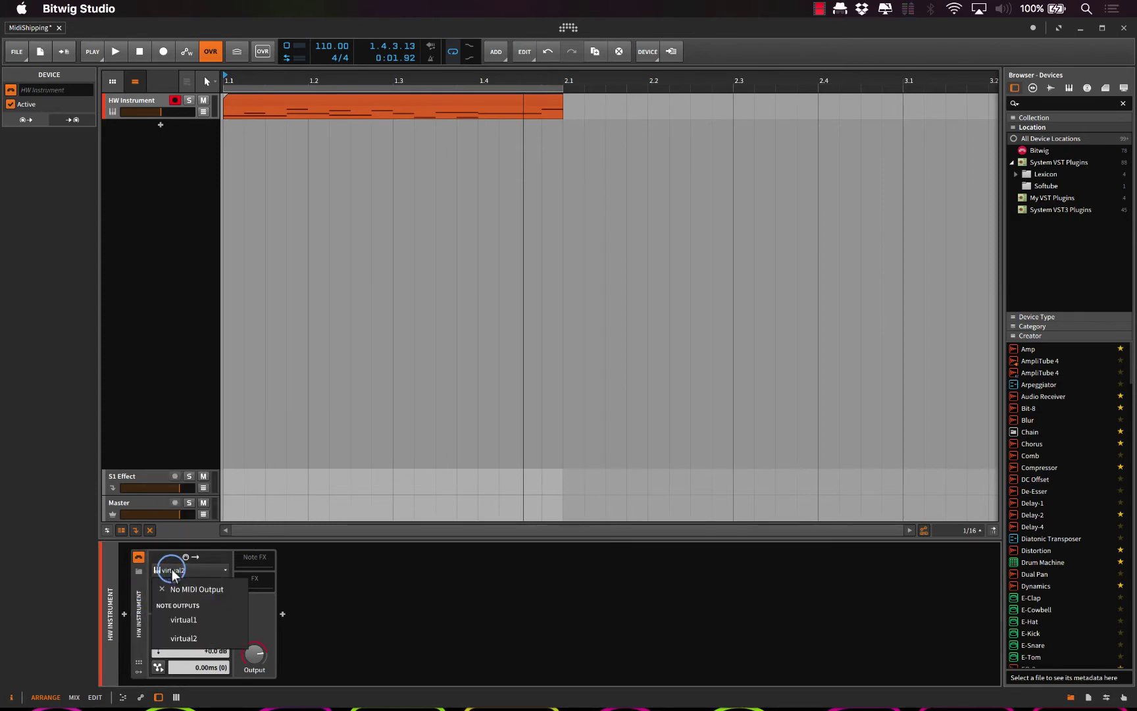
{"action": "left_click", "coordinate": [184, 622]}
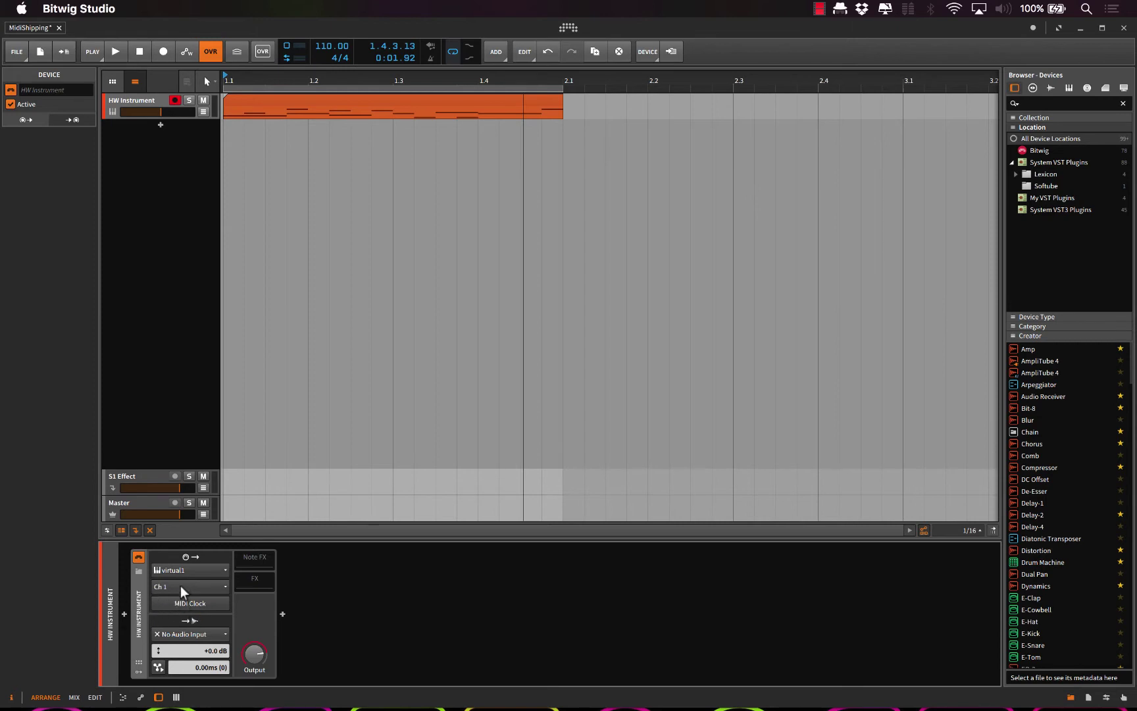
- Back in JackPilot's connections, check what feeds system_midi playback_1 and playback_2
{"action": "key", "text": "ctrl+Left"}
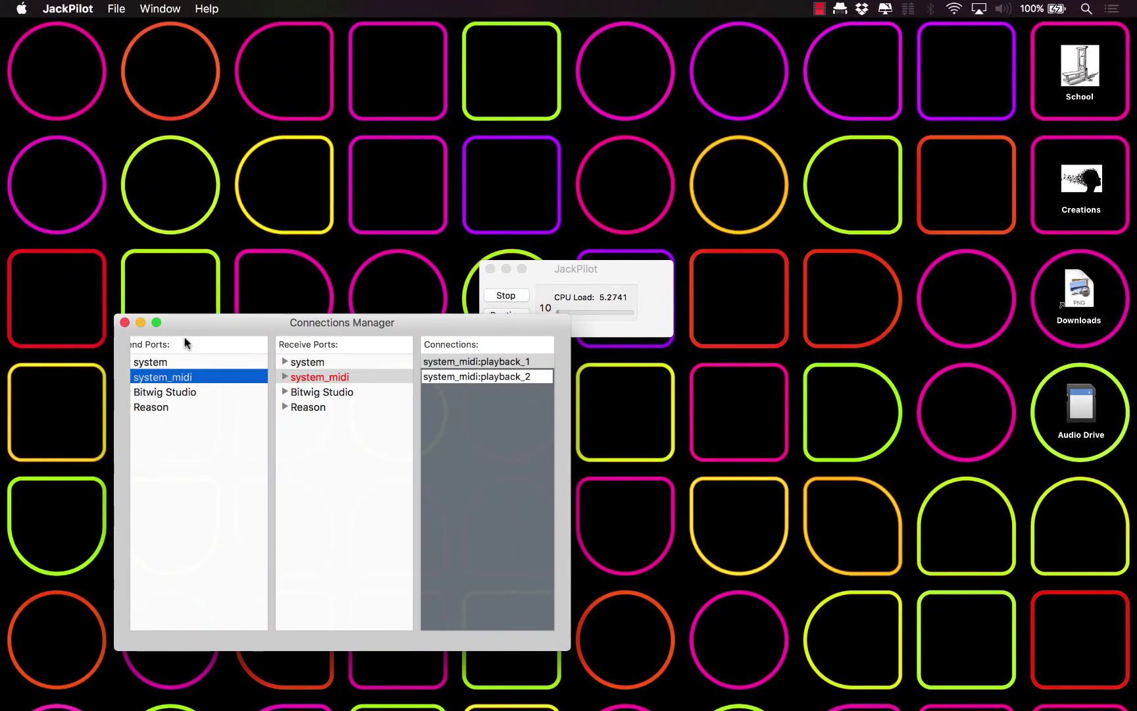
{"action": "key", "text": "ctrl+Left"}
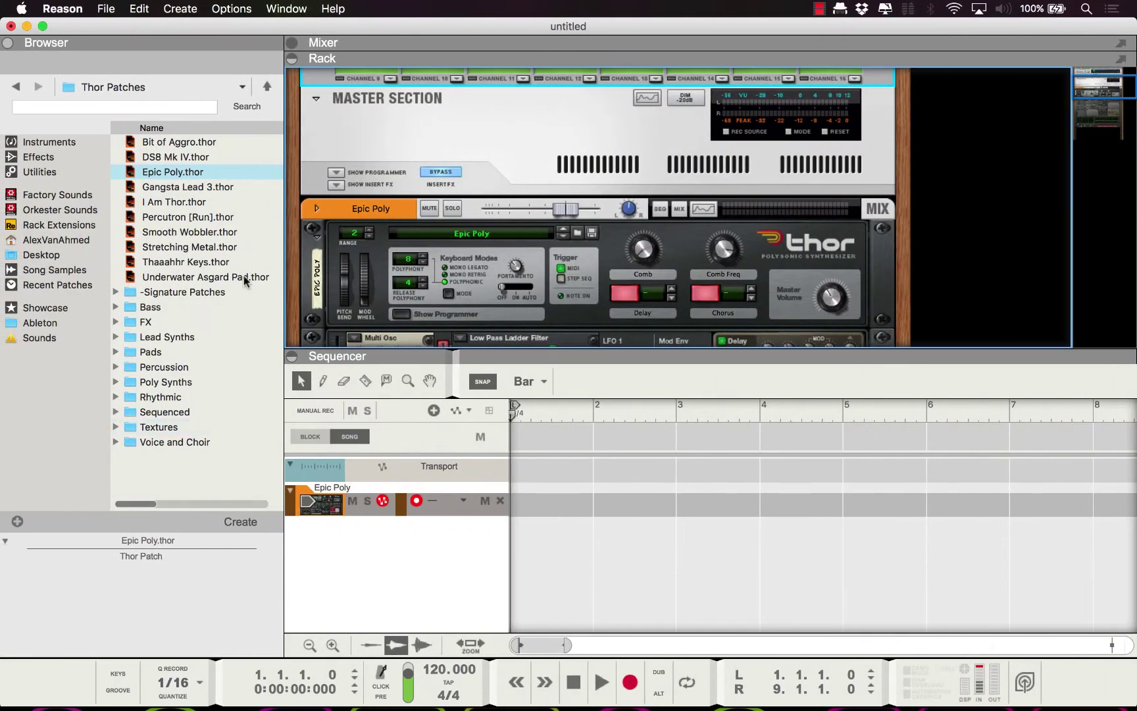
{"action": "key", "text": "ctrl+Right"}
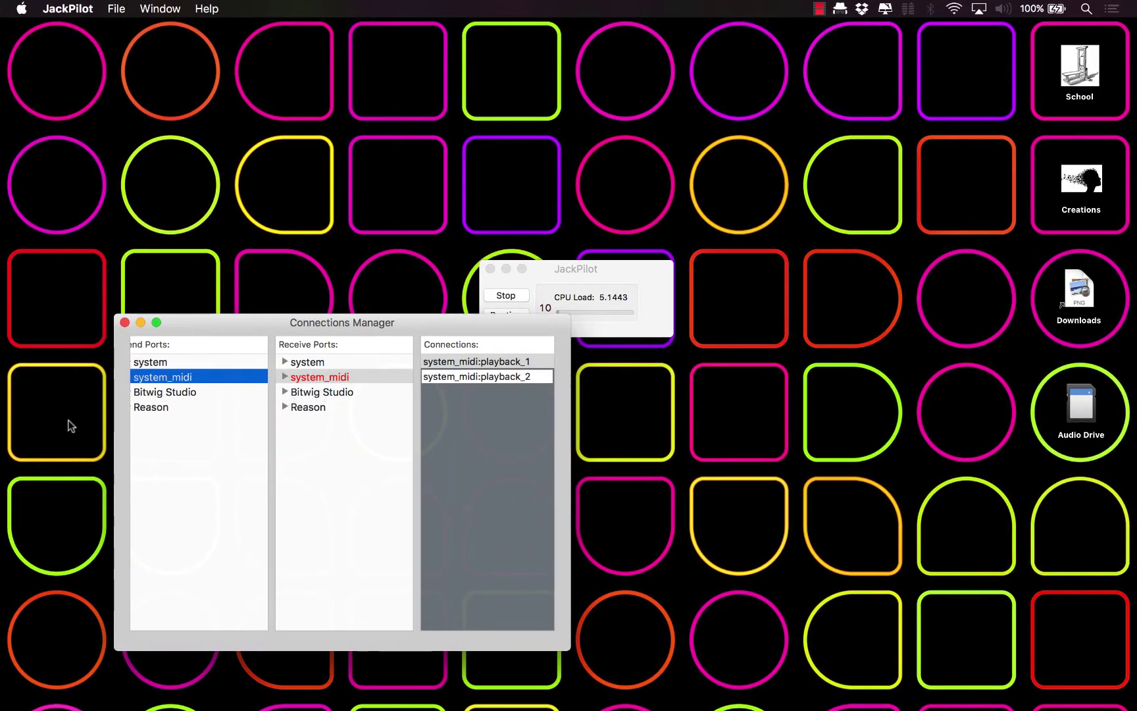
{"action": "left_click", "coordinate": [285, 377]}
{"action": "scroll", "coordinate": [227, 387], "scroll_direction": "left", "scroll_amount": 2}
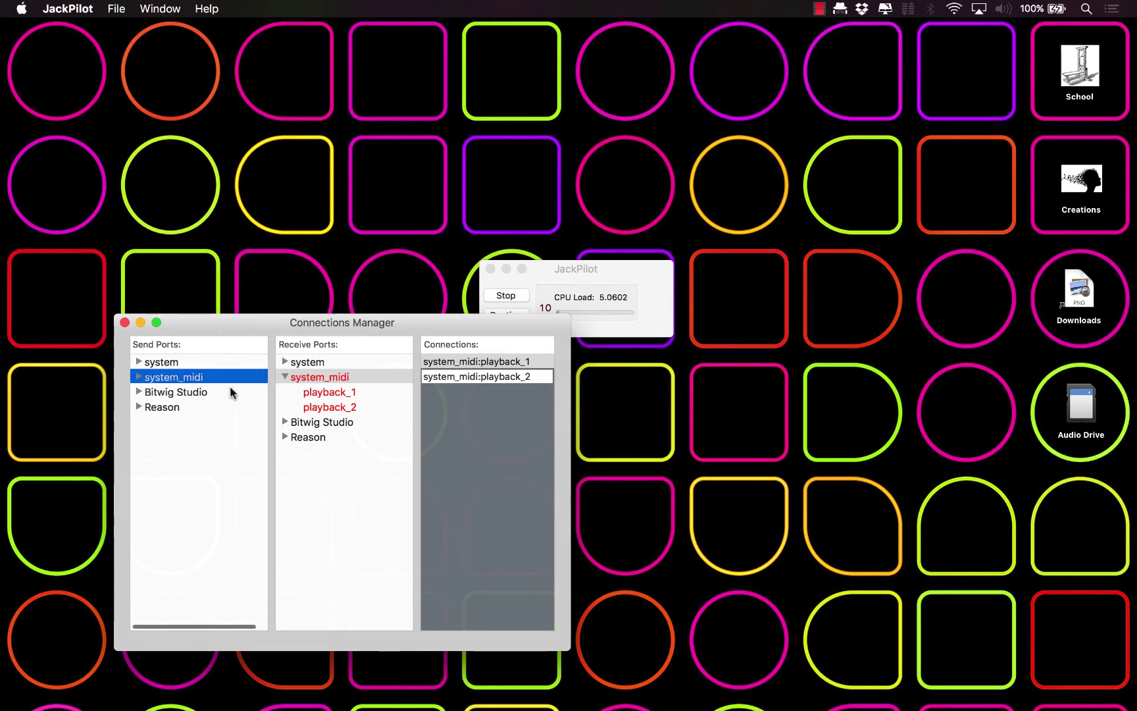
{"action": "left_click", "coordinate": [322, 393]}
{"action": "left_click", "coordinate": [326, 407]}
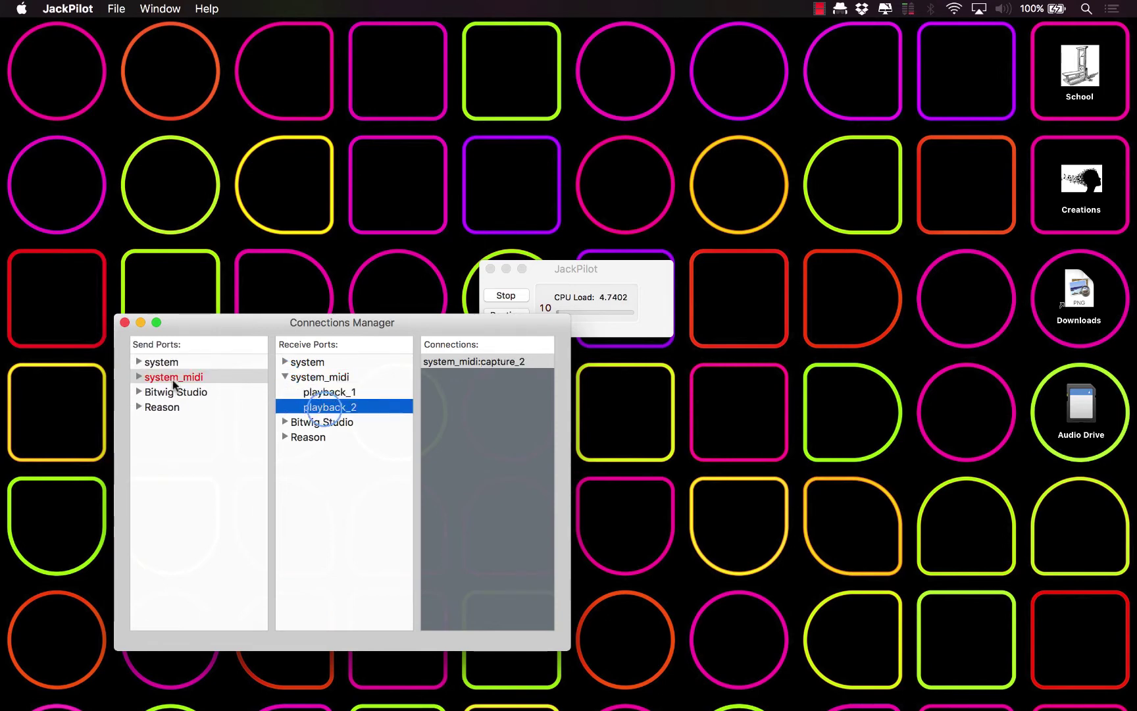
- Confirm capture_1 and capture_2 routing, collapse system_midi, and close the Connections Manager
{"action": "left_click", "coordinate": [138, 377]}
{"action": "left_click", "coordinate": [173, 392]}
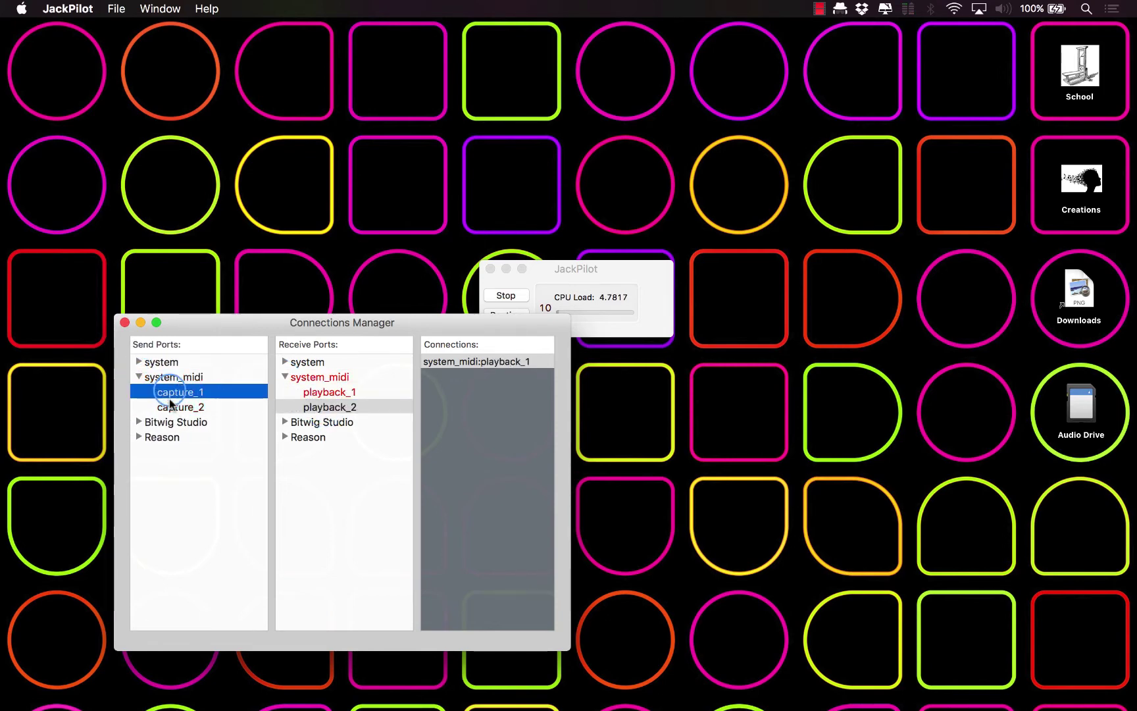
{"action": "left_click", "coordinate": [173, 406]}
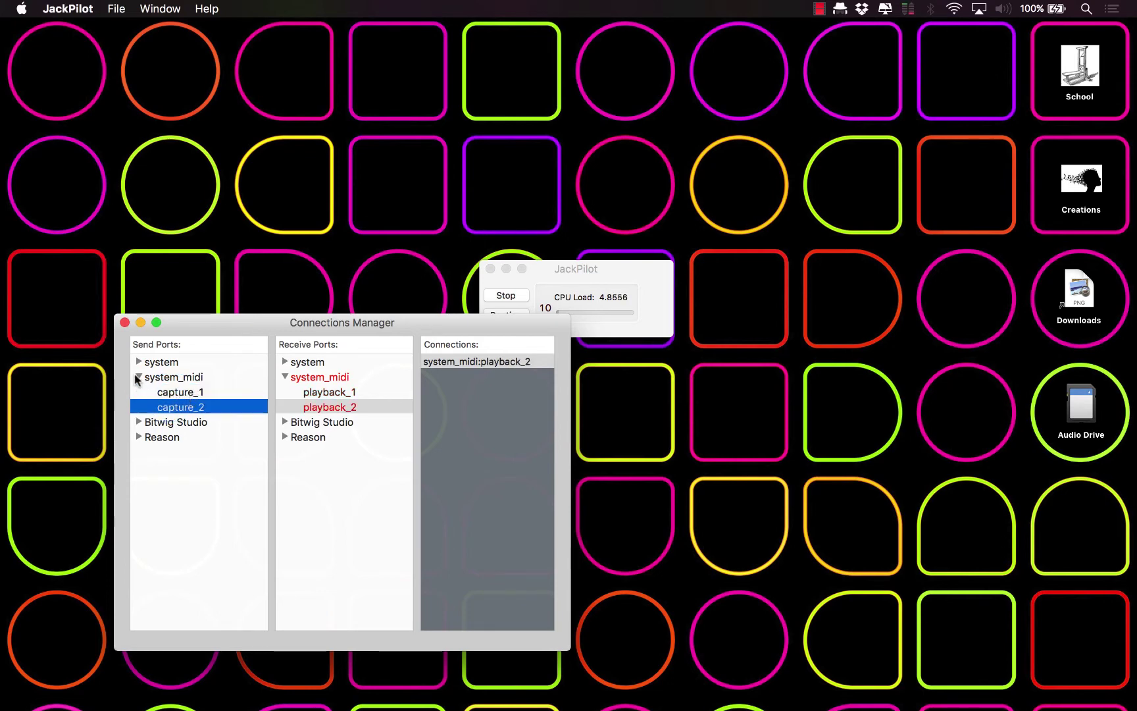
{"action": "left_click", "coordinate": [138, 377]}
{"action": "left_click", "coordinate": [285, 376]}
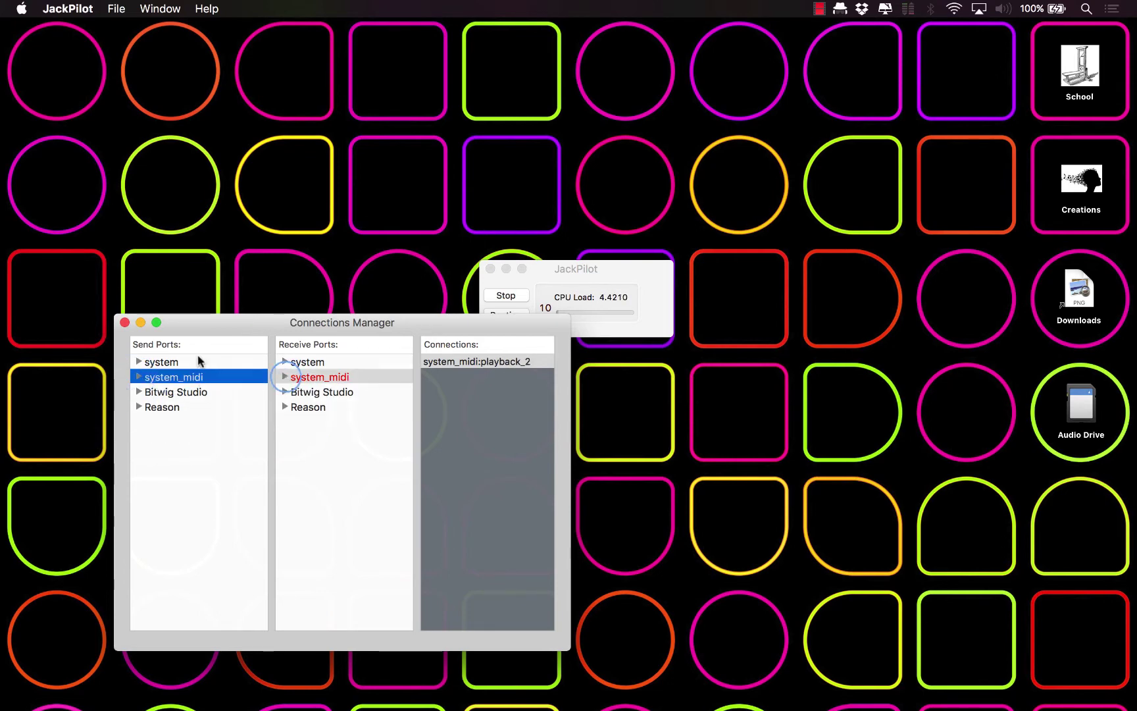
{"action": "left_click", "coordinate": [124, 323]}
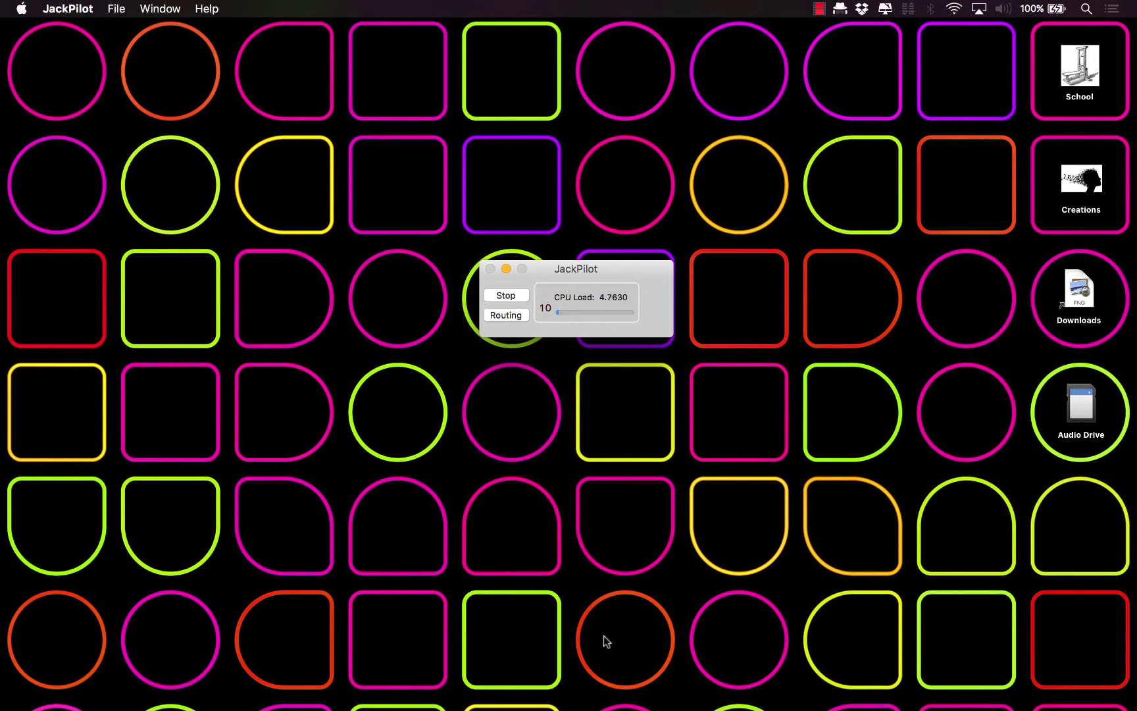
- Quit Reason and discard the untitled song's unsaved changes
{"action": "left_click", "coordinate": [643, 676]}
{"action": "left_click", "coordinate": [63, 9]}
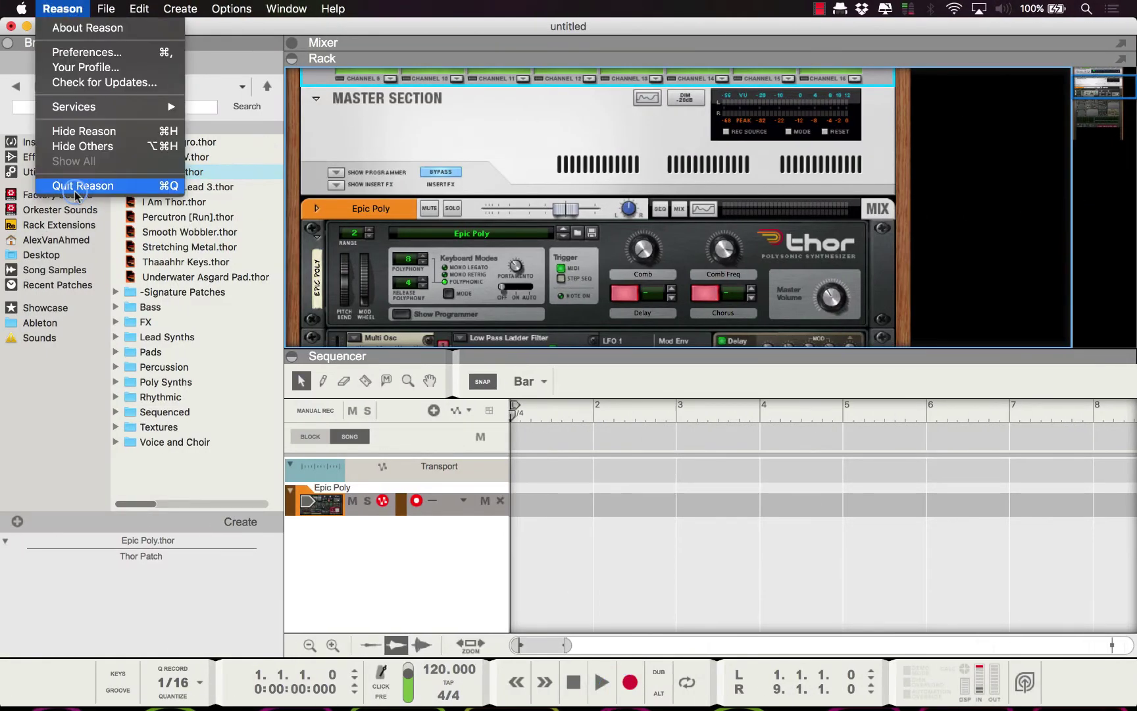
{"action": "left_click", "coordinate": [83, 184]}
{"action": "left_click", "coordinate": [534, 260]}
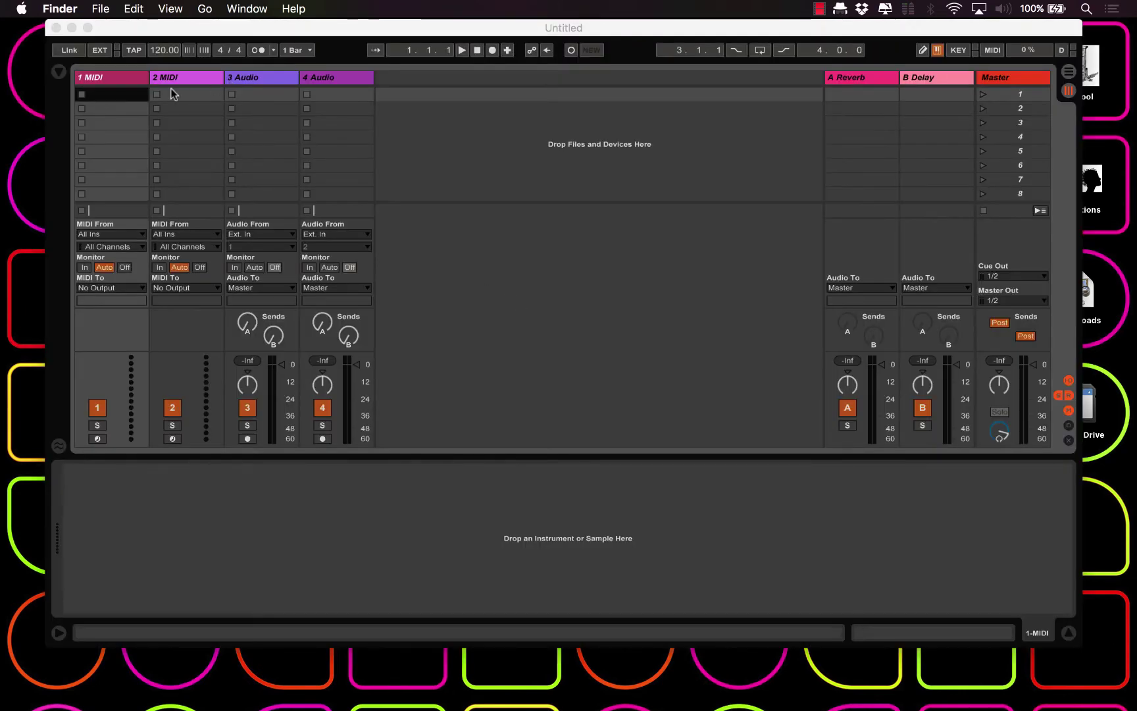
- Delete tracks 2–4 so only the 1 MIDI track remains
{"action": "left_click", "coordinate": [172, 77]}
{"action": "left_click", "coordinate": [179, 78]}
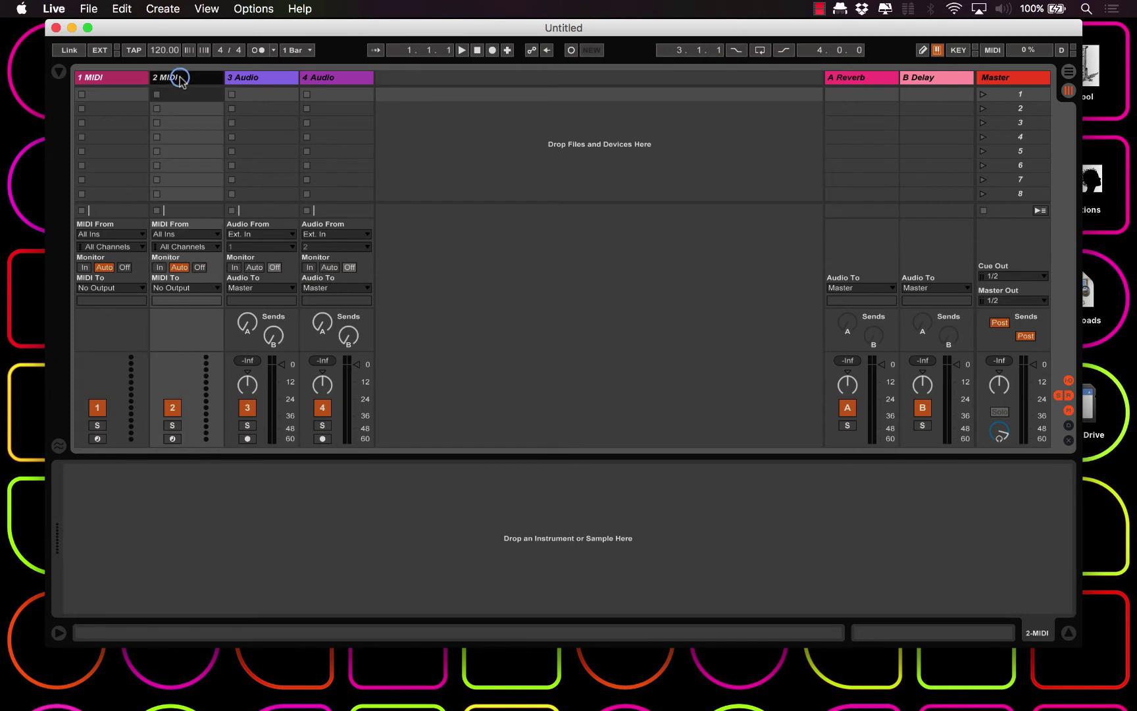
{"action": "key", "text": "Delete"}
{"action": "key", "text": "Delete"}
{"action": "key", "text": "Delete"}
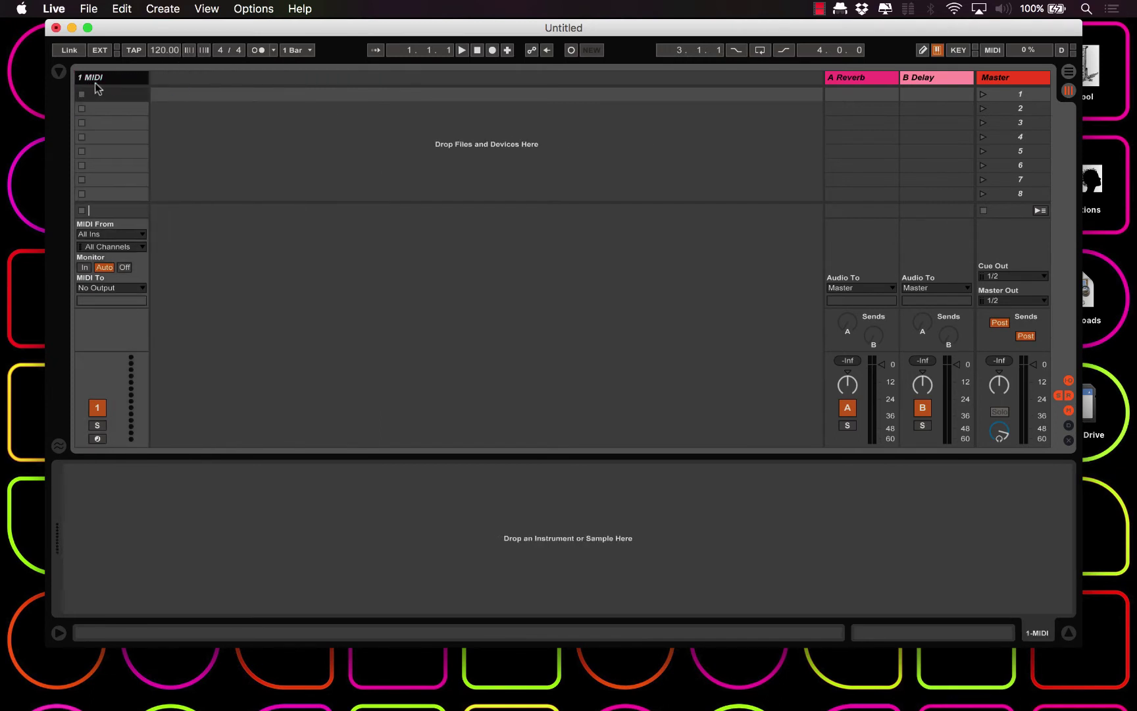
{"action": "left_click", "coordinate": [99, 82]}
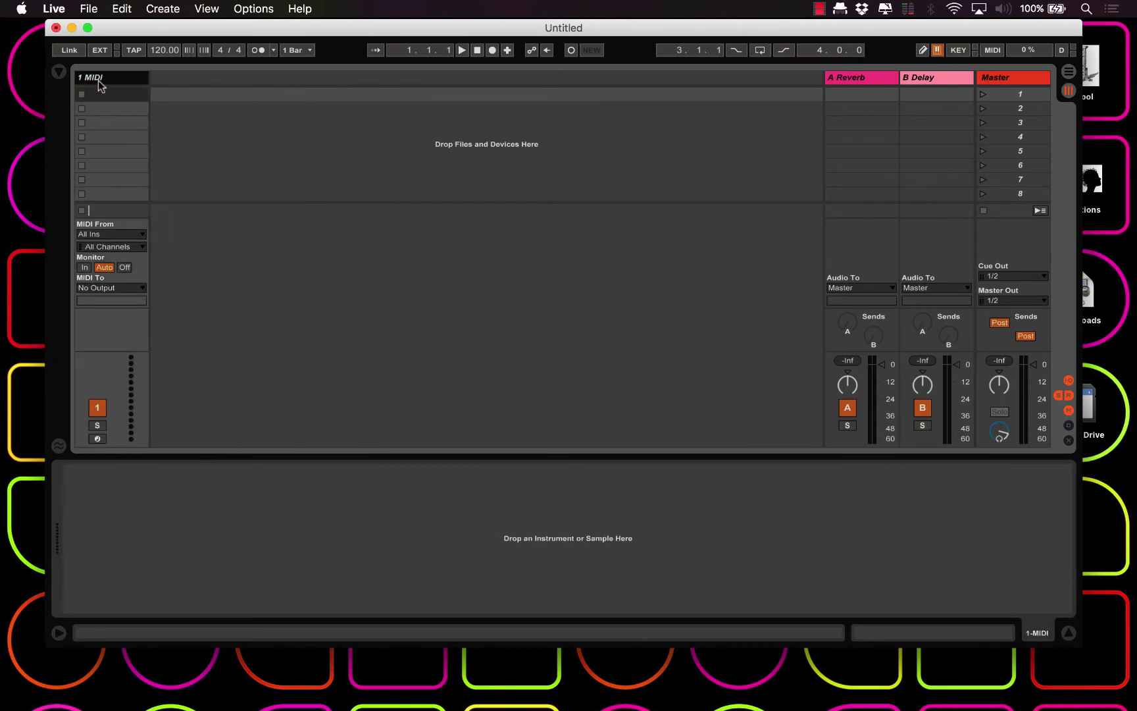
{"action": "left_click", "coordinate": [93, 235]}
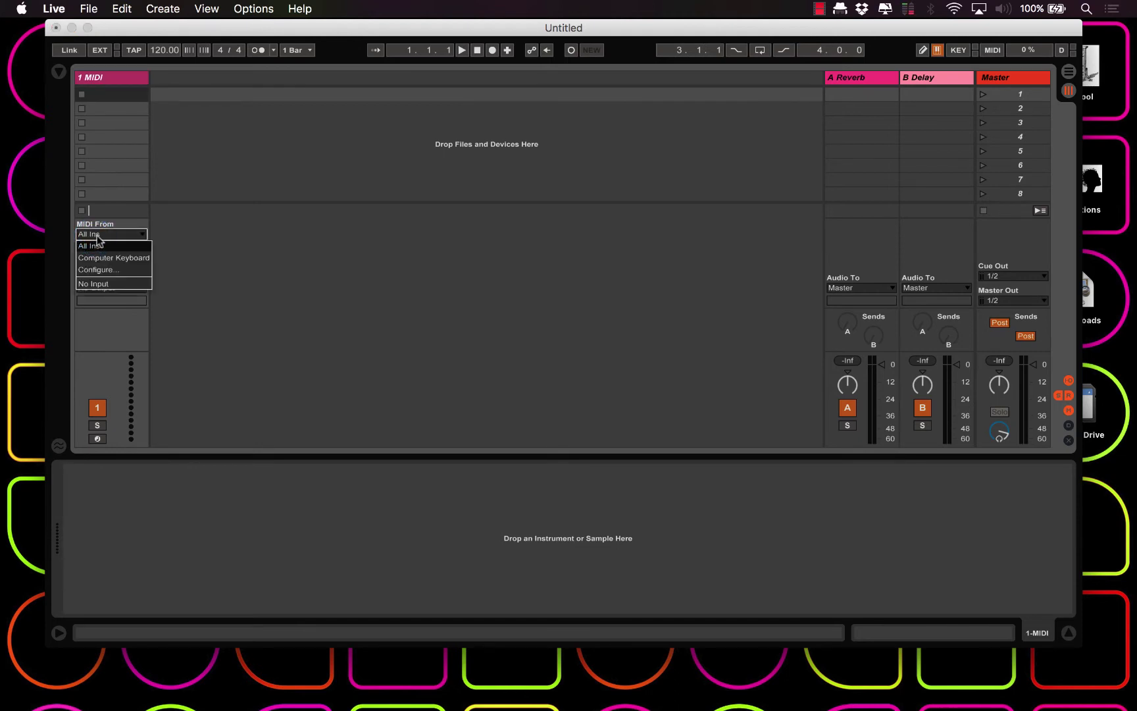
{"action": "left_click", "coordinate": [96, 236]}
- In Link/MIDI preferences, turn Sync off and Track on for the virtual1 and virtual2 ports
{"action": "key", "text": "super+comma"}
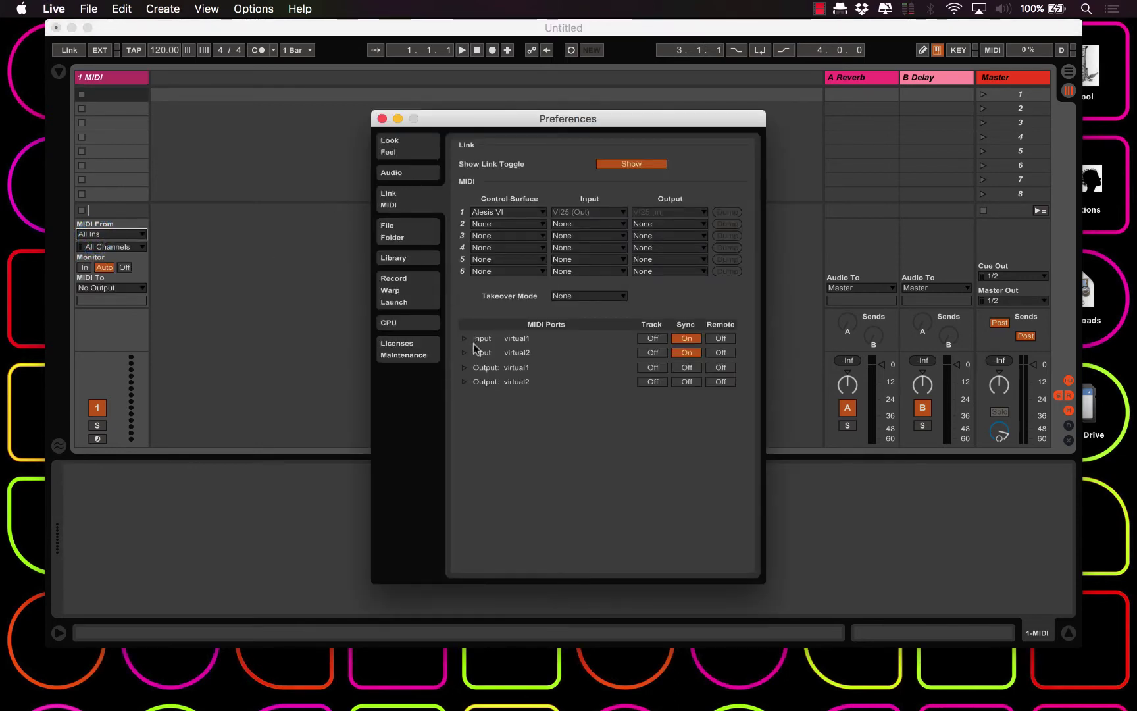
{"action": "left_click", "coordinate": [688, 338]}
{"action": "left_click", "coordinate": [684, 352]}
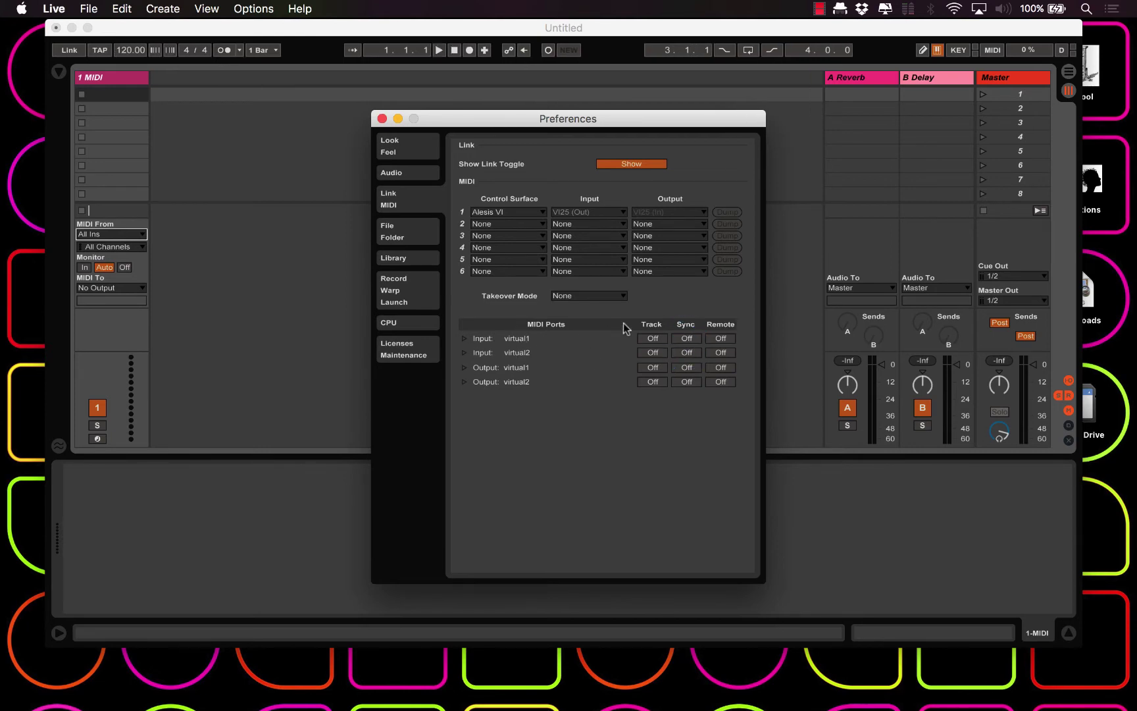
{"action": "left_click", "coordinate": [653, 338]}
{"action": "left_click", "coordinate": [653, 353]}
{"action": "left_click", "coordinate": [653, 367]}
{"action": "left_click", "coordinate": [651, 382]}
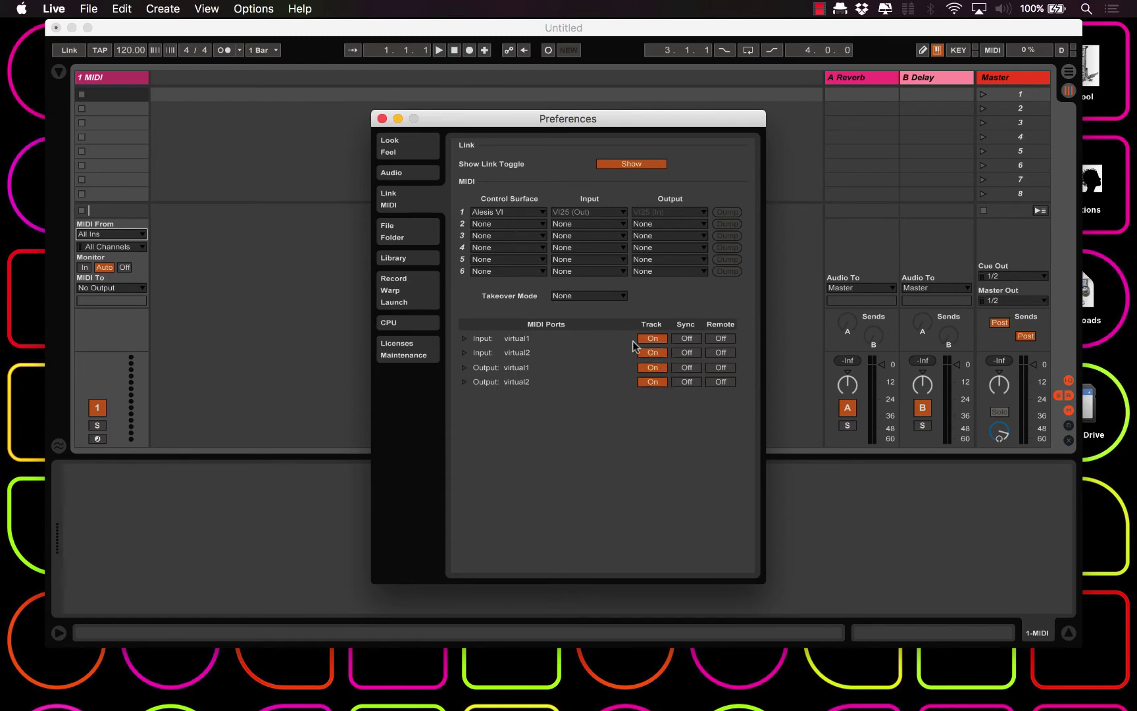
{"action": "left_click", "coordinate": [381, 119]}
{"action": "left_click", "coordinate": [87, 235]}
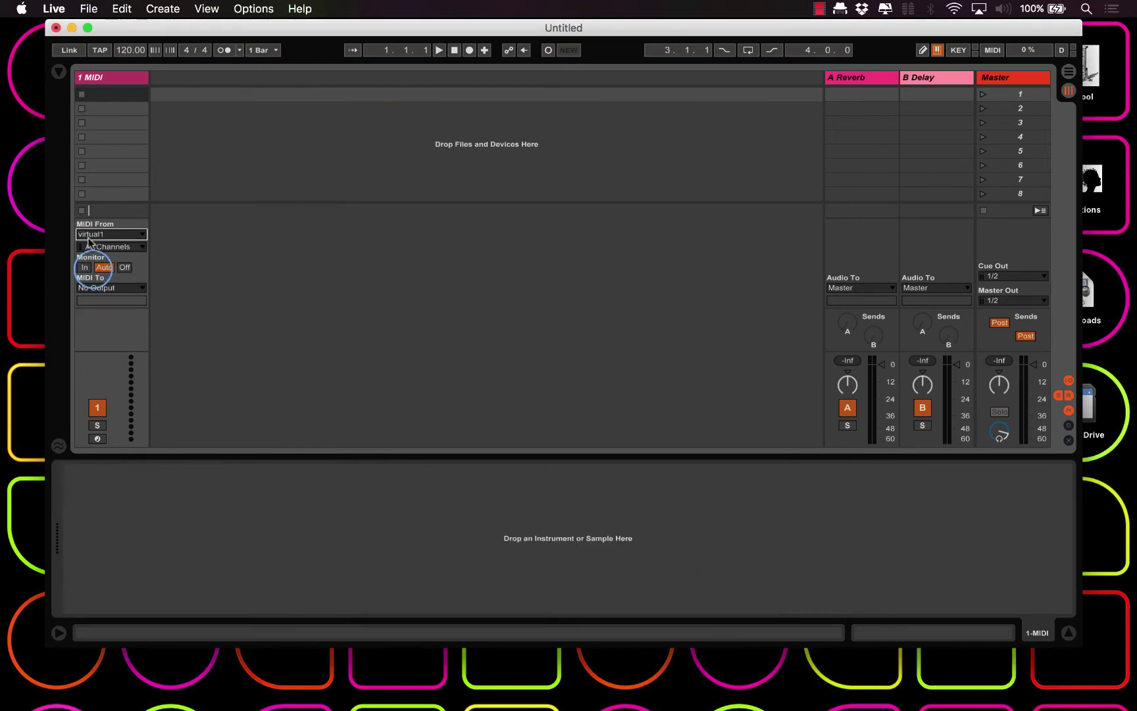
- Arm the 1 MIDI track for recording from virtual1
{"action": "left_click", "coordinate": [96, 438]}
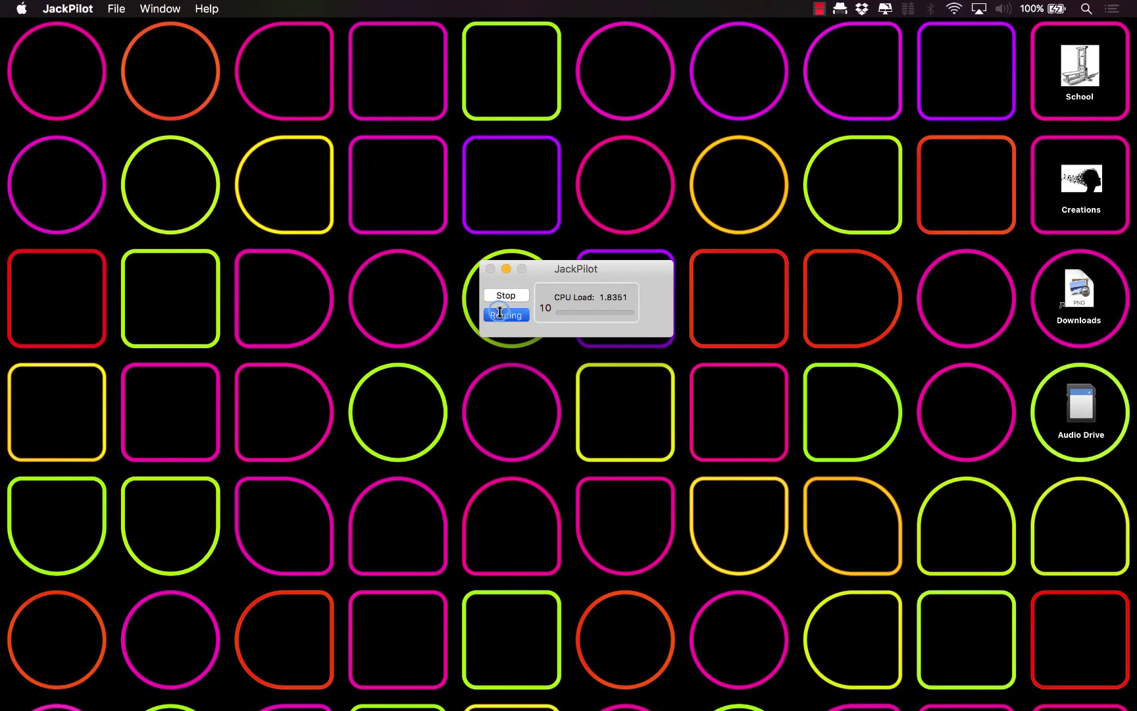
{"action": "left_click", "coordinate": [490, 316]}
{"action": "left_click", "coordinate": [284, 376]}
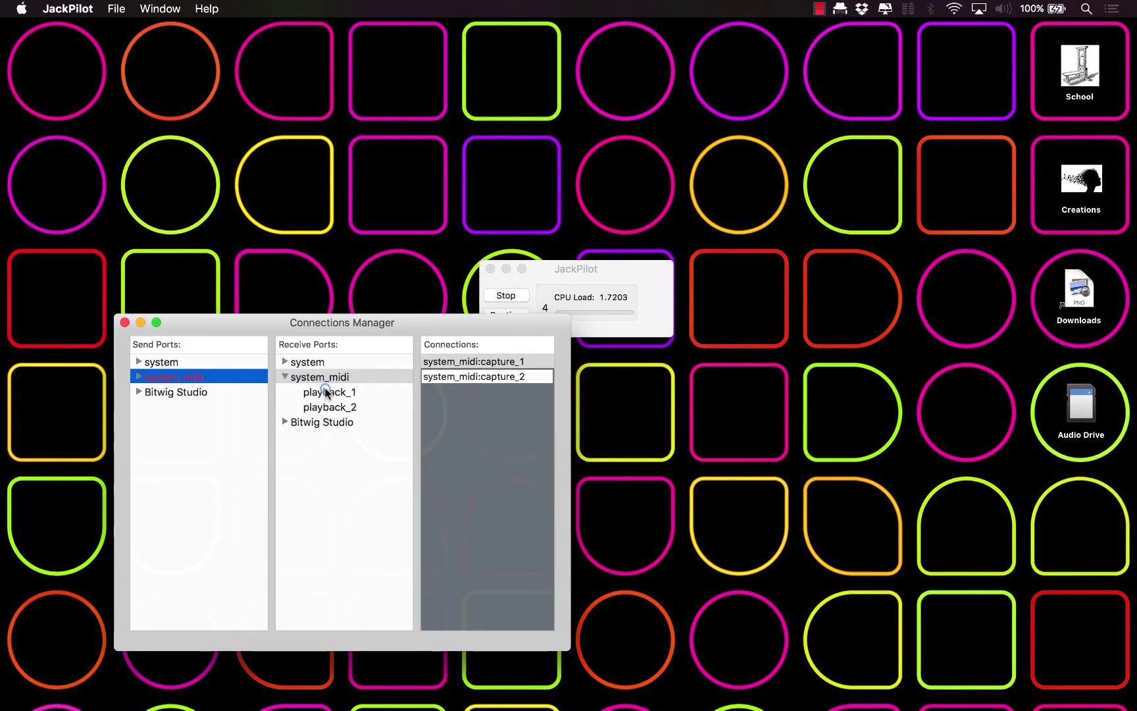
{"action": "left_click", "coordinate": [324, 392]}
{"action": "left_click", "coordinate": [325, 406]}
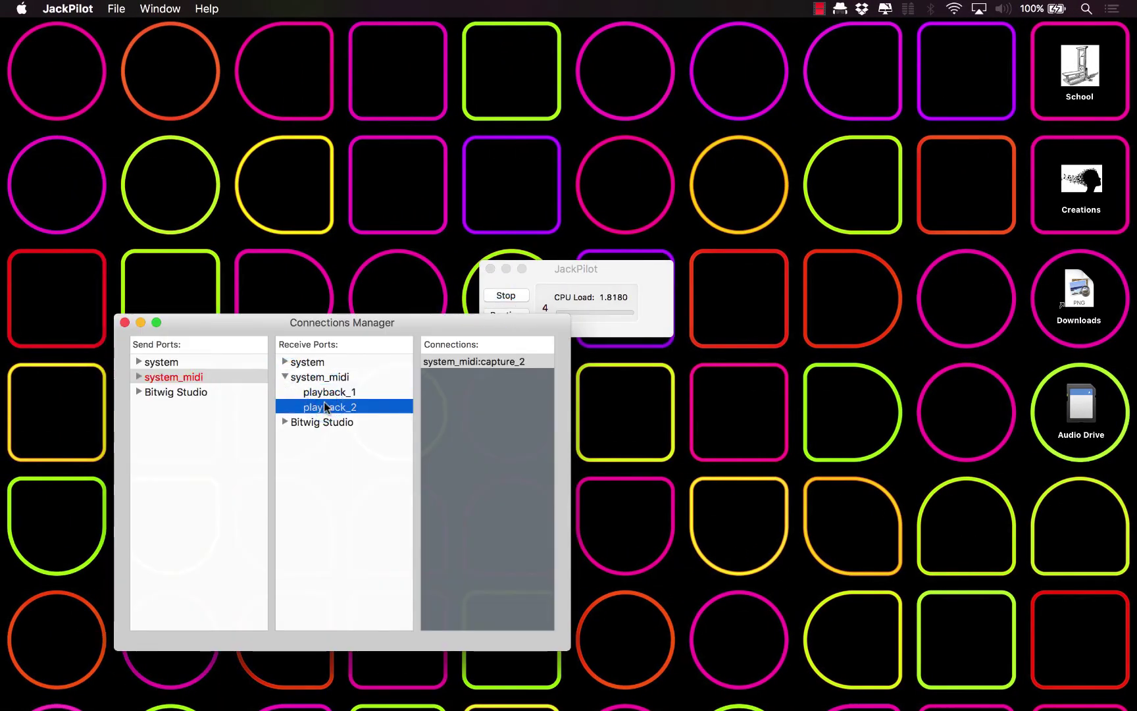
{"action": "left_click", "coordinate": [328, 393]}
{"action": "left_click", "coordinate": [331, 408]}
{"action": "left_click", "coordinate": [329, 393]}
{"action": "left_click", "coordinate": [334, 408]}
{"action": "left_click", "coordinate": [335, 391]}
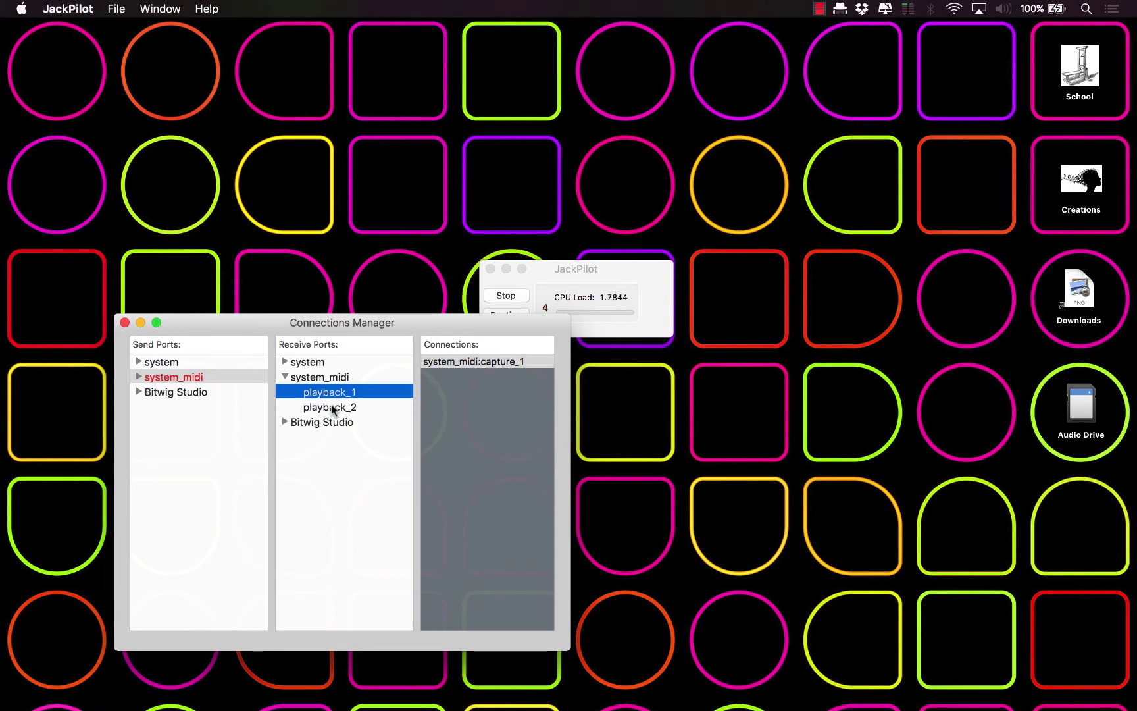
{"action": "left_click", "coordinate": [332, 408]}
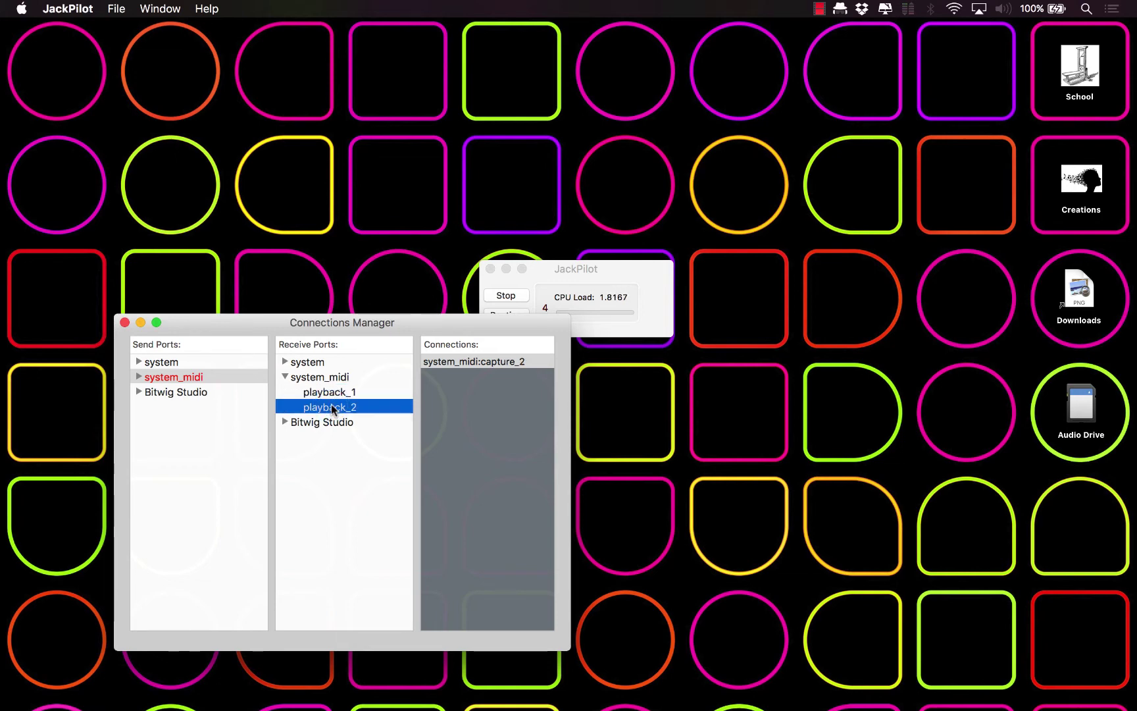
{"action": "left_click", "coordinate": [124, 322]}
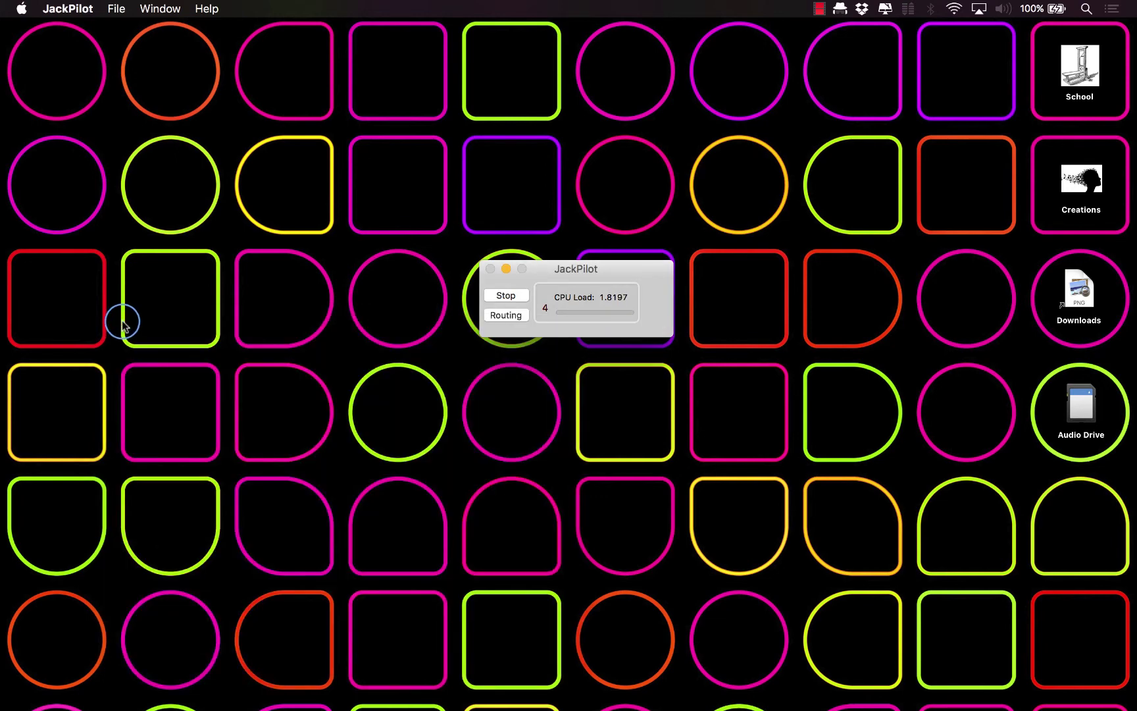
- Quit Audio MIDI Setup
{"action": "left_click", "coordinate": [51, 10]}
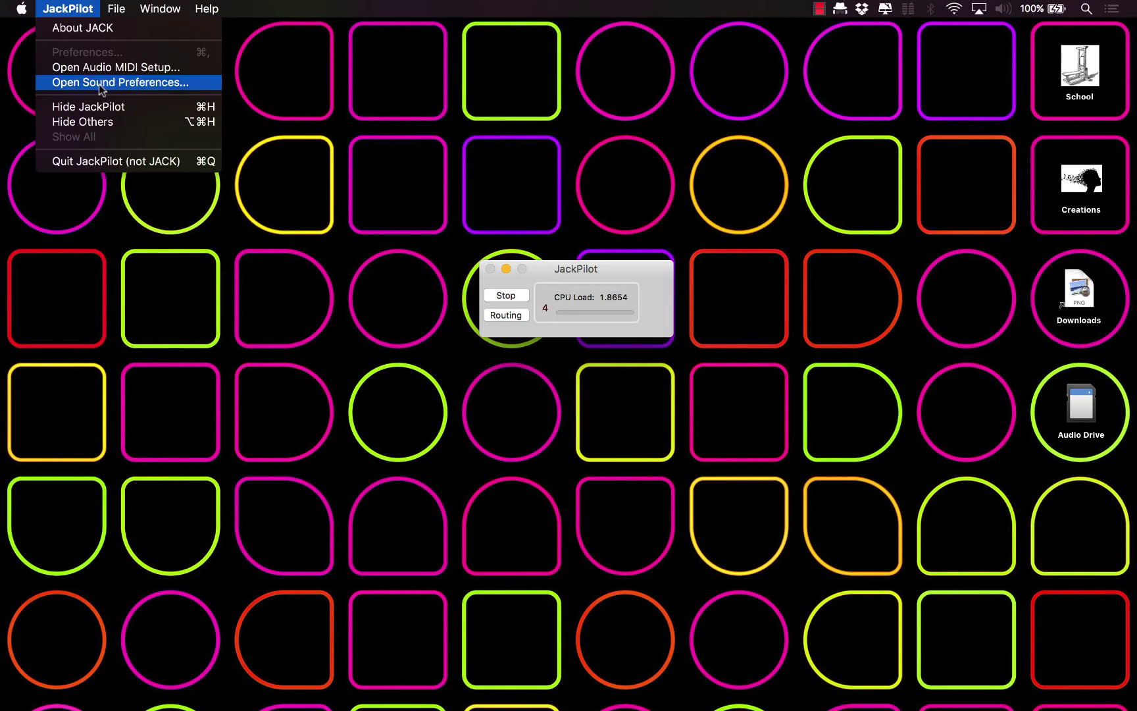
{"action": "left_click", "coordinate": [161, 69]}
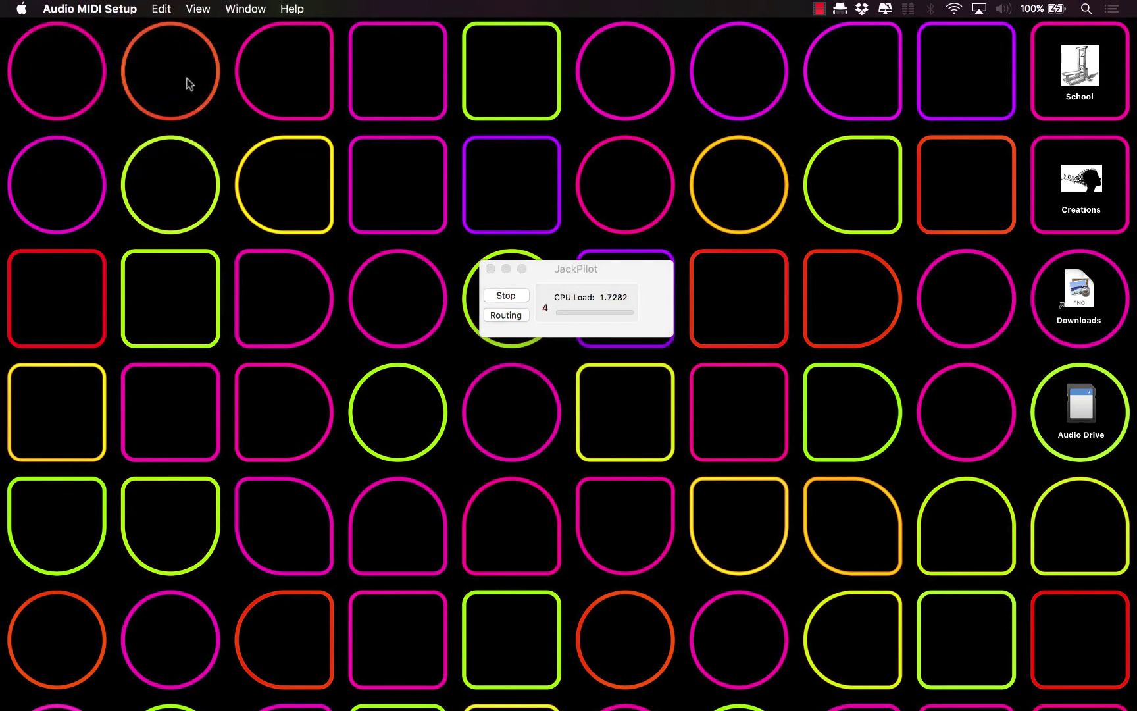
{"action": "left_click", "coordinate": [78, 10]}
{"action": "left_click", "coordinate": [82, 153]}
- Relaunch Audio MIDI Setup by searching 'midi' in Spotlight, then close its Audio Devices window
{"action": "left_click", "coordinate": [1084, 9]}
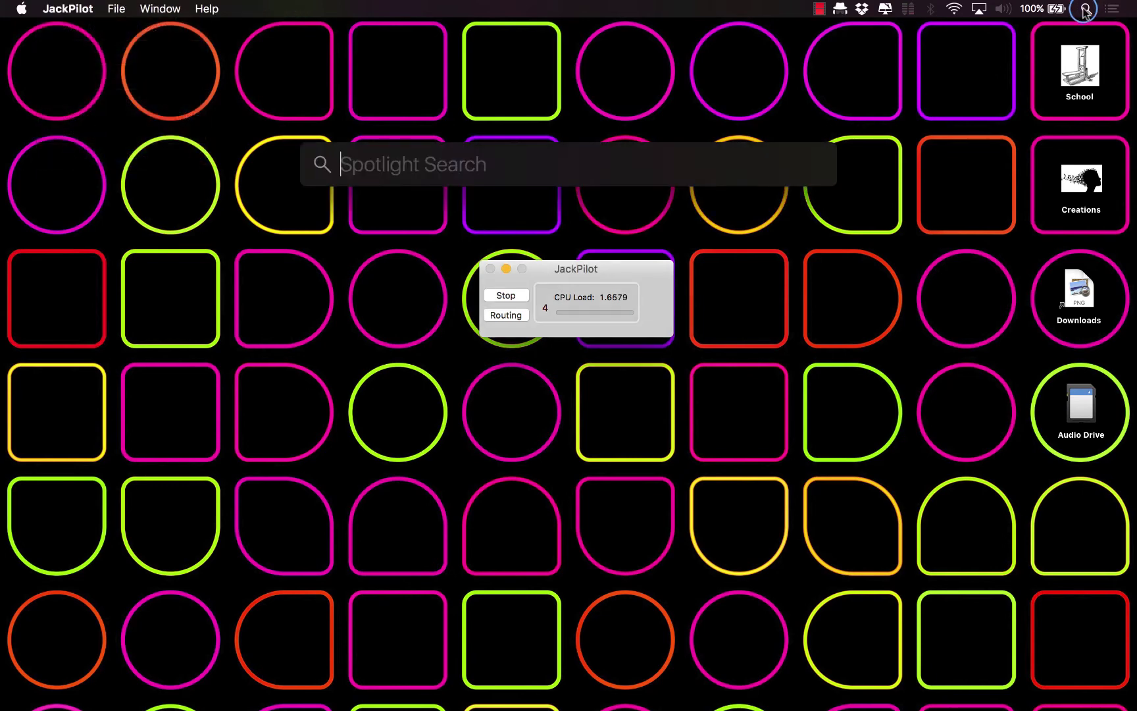
{"action": "type", "text": "midi"}
{"action": "key", "text": "Return"}
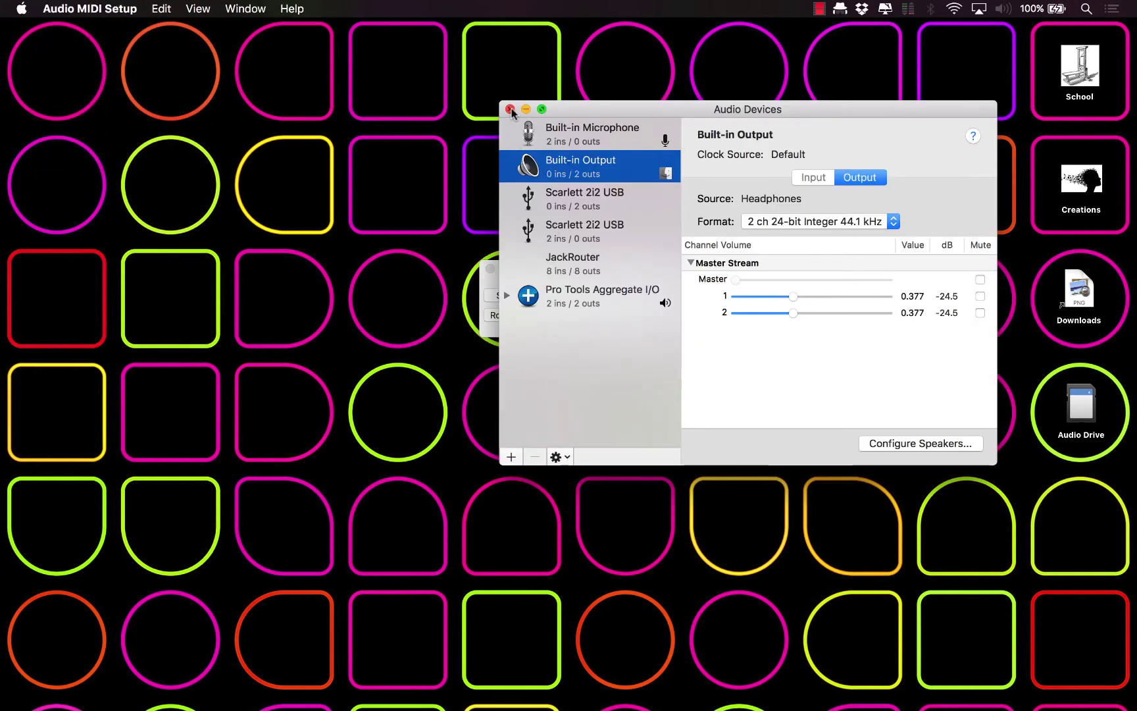
{"action": "left_click", "coordinate": [509, 108]}
{"action": "left_click", "coordinate": [246, 8]}
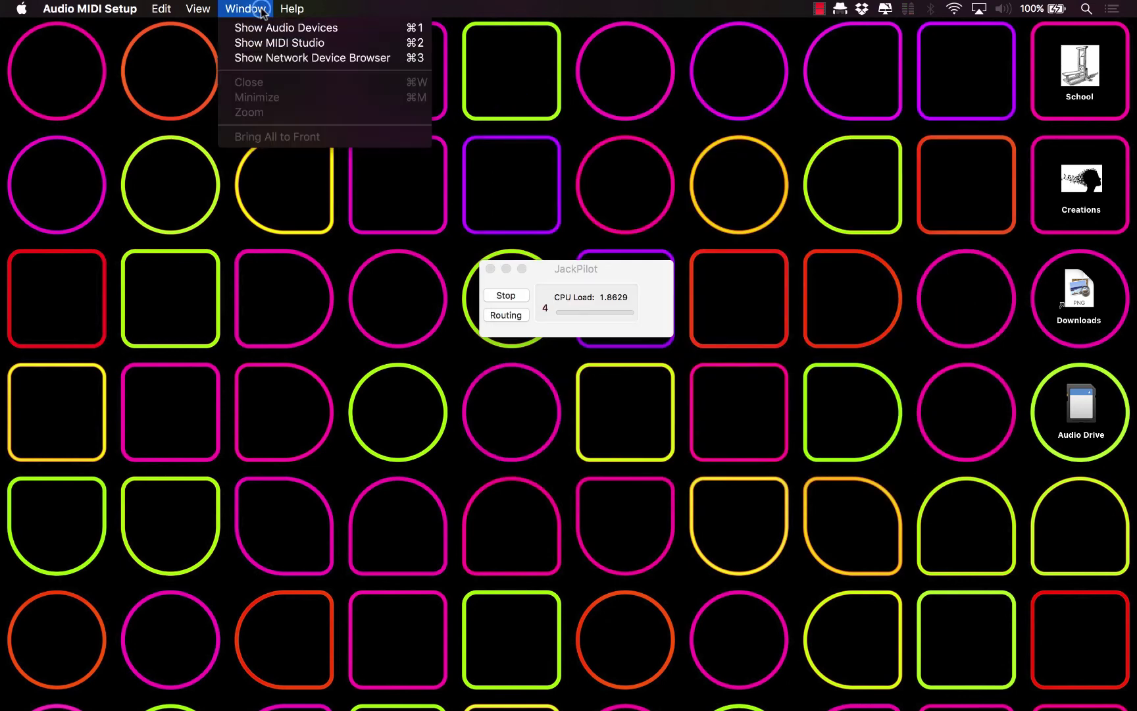
- Open the IAC Driver's properties in MIDI Studio and set the device online
{"action": "left_click", "coordinate": [262, 44]}
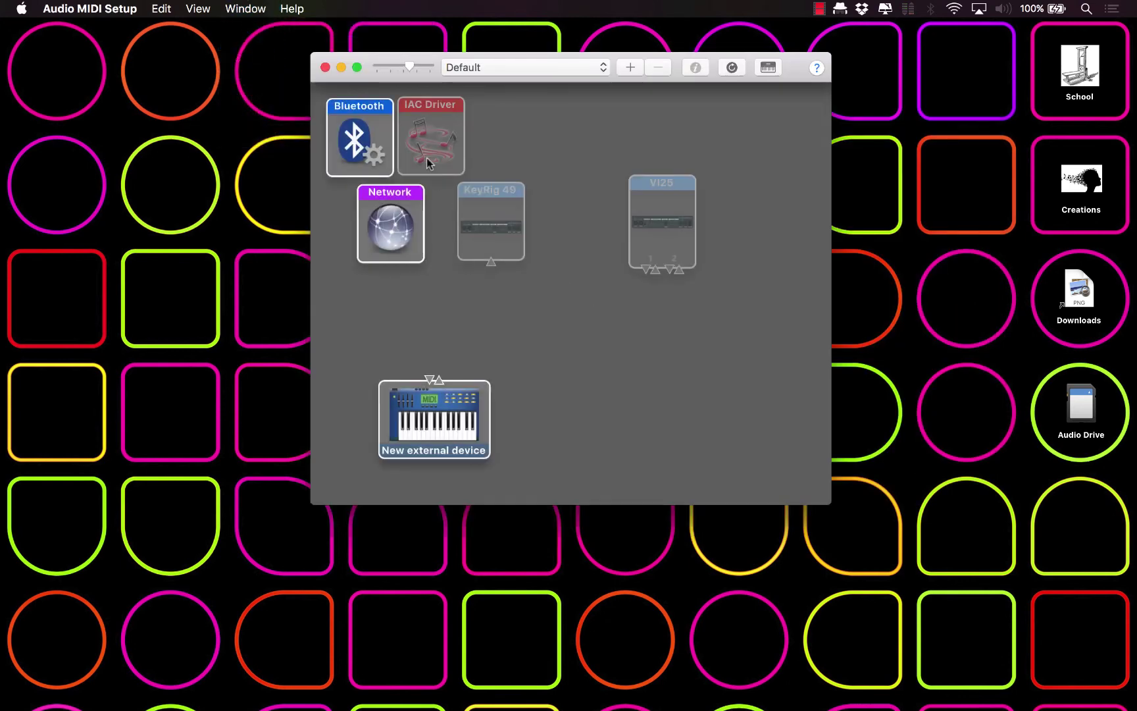
{"action": "double_click", "coordinate": [431, 159]}
{"action": "left_click", "coordinate": [271, 139]}
{"action": "left_click", "coordinate": [107, 278]}
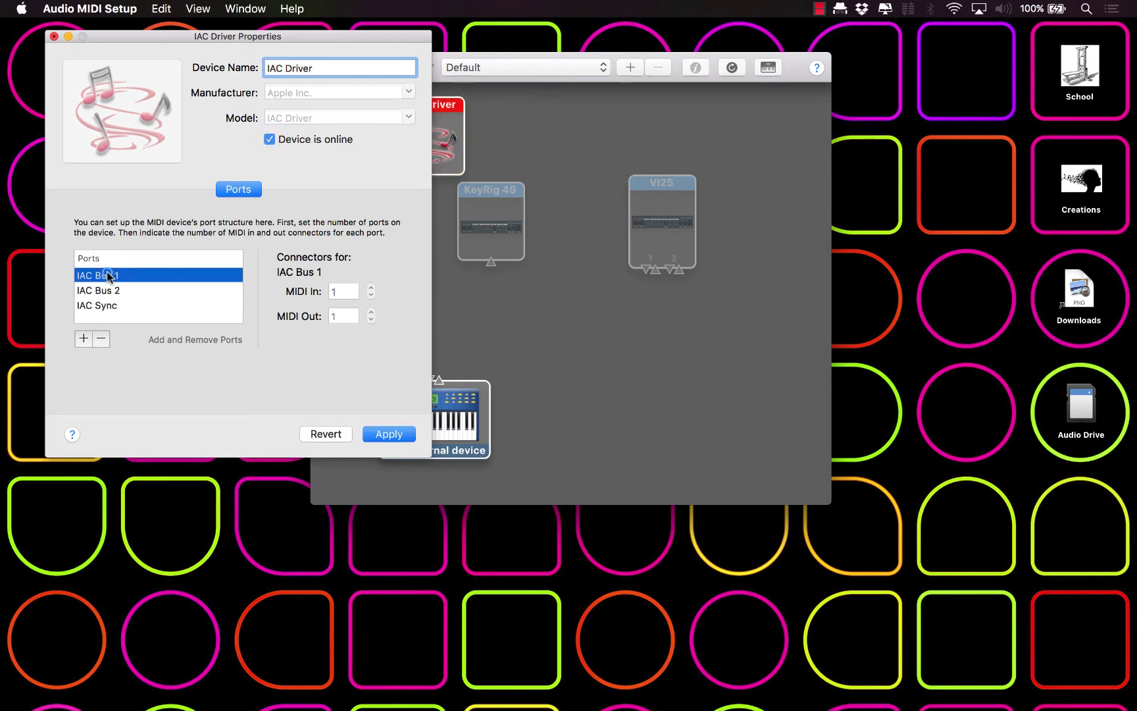
{"action": "left_click", "coordinate": [106, 292]}
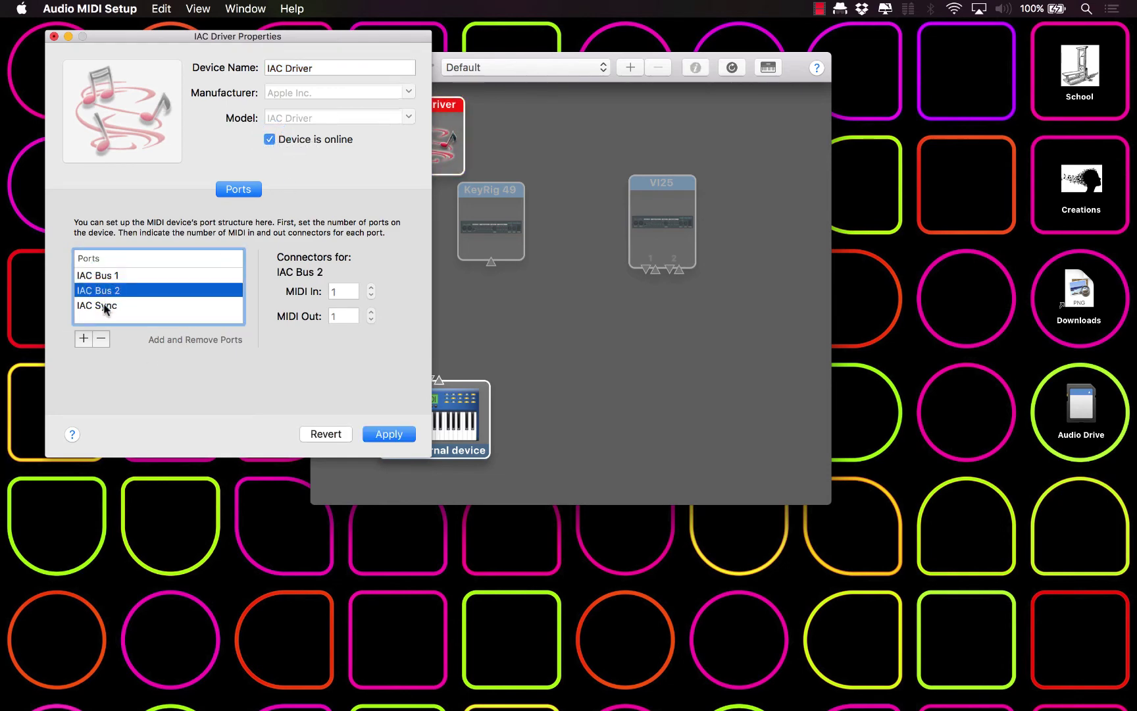
{"action": "left_click", "coordinate": [104, 306]}
- Add an IAC Bus 4 port, then remove it again
{"action": "left_click", "coordinate": [84, 344]}
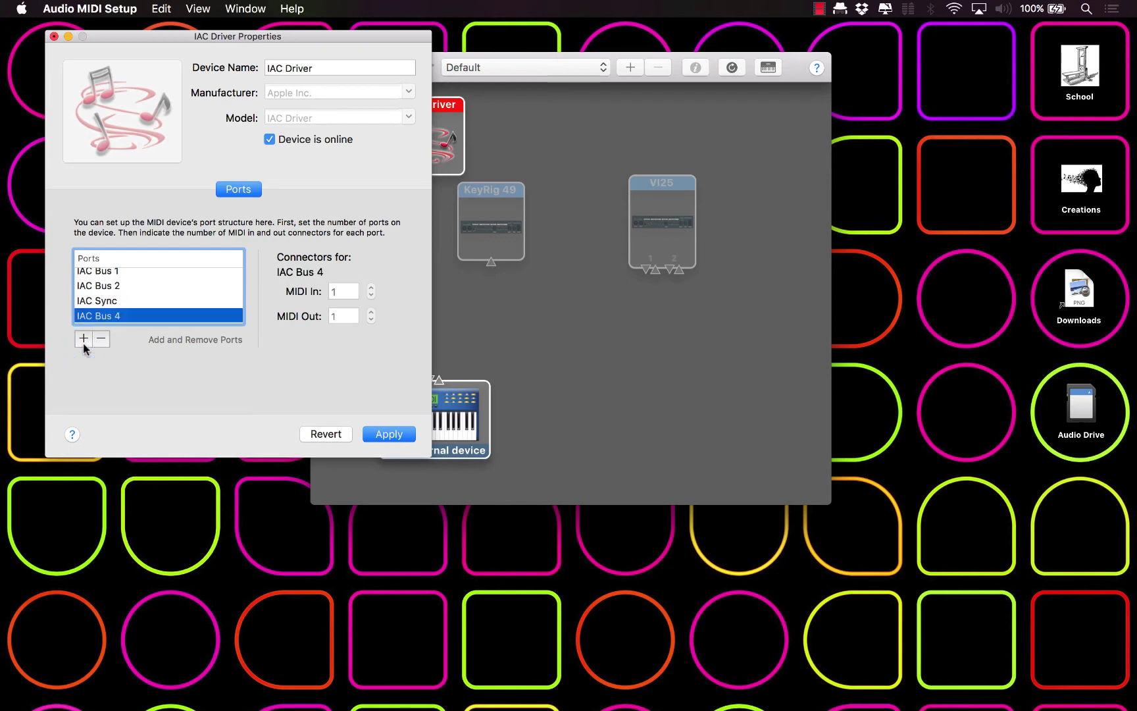
{"action": "left_click", "coordinate": [113, 315]}
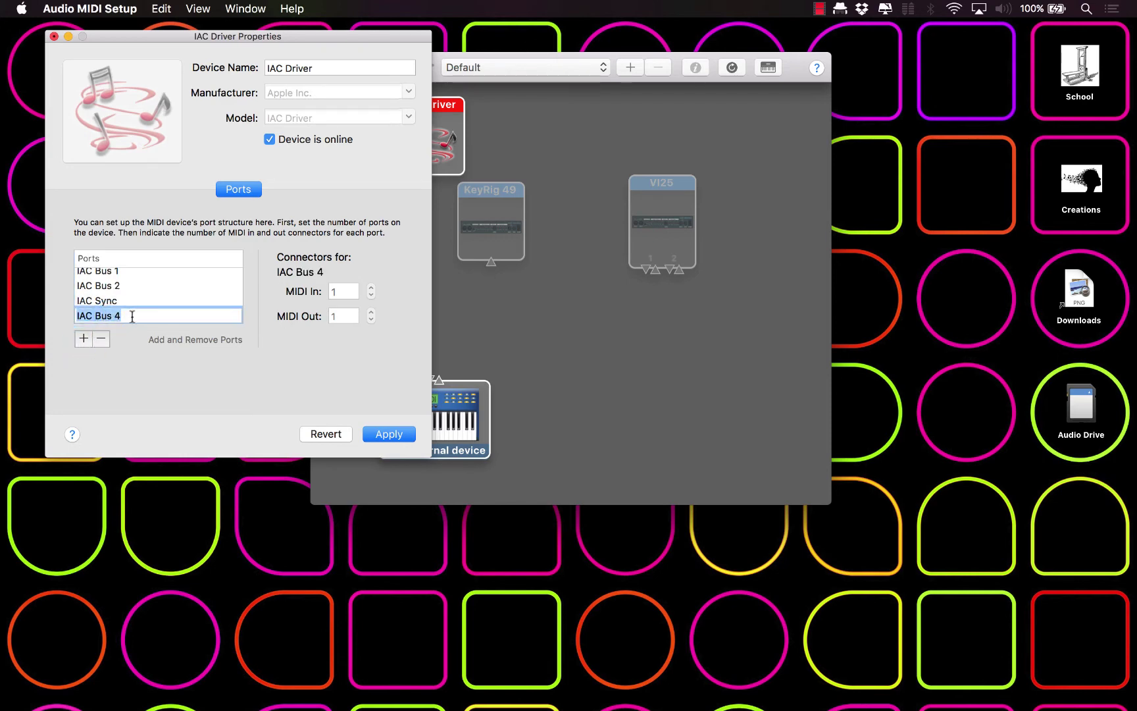
{"action": "left_click", "coordinate": [101, 338]}
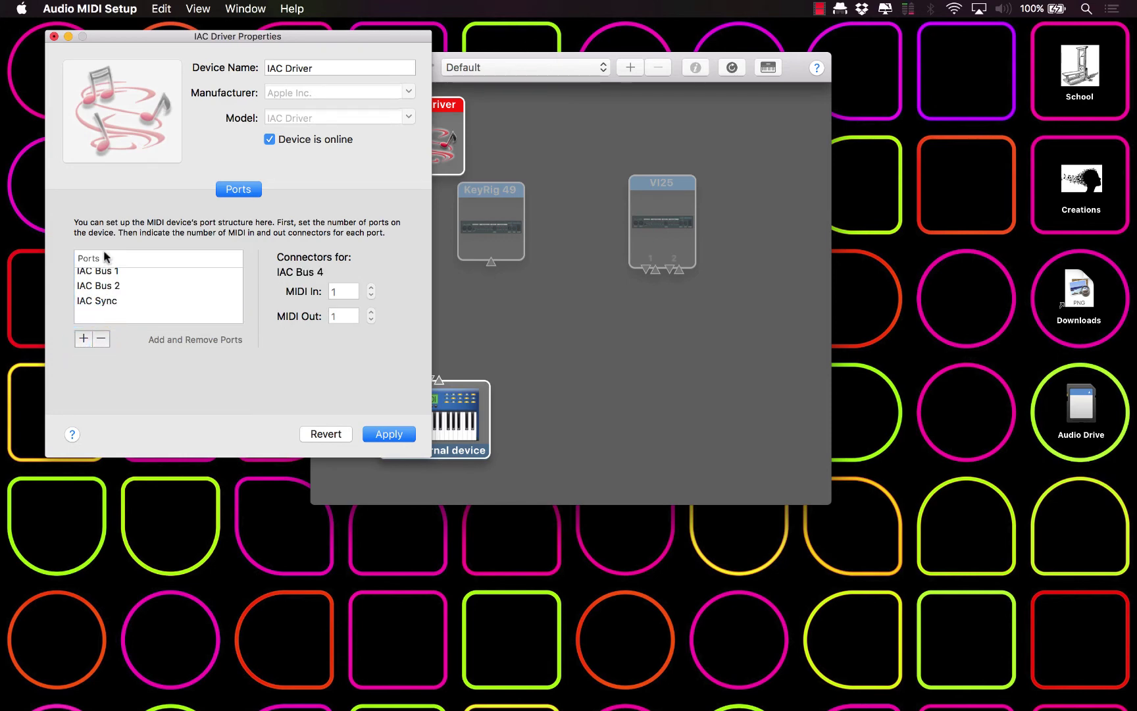
{"action": "scroll", "coordinate": [104, 279], "scroll_direction": "up", "scroll_amount": 1}
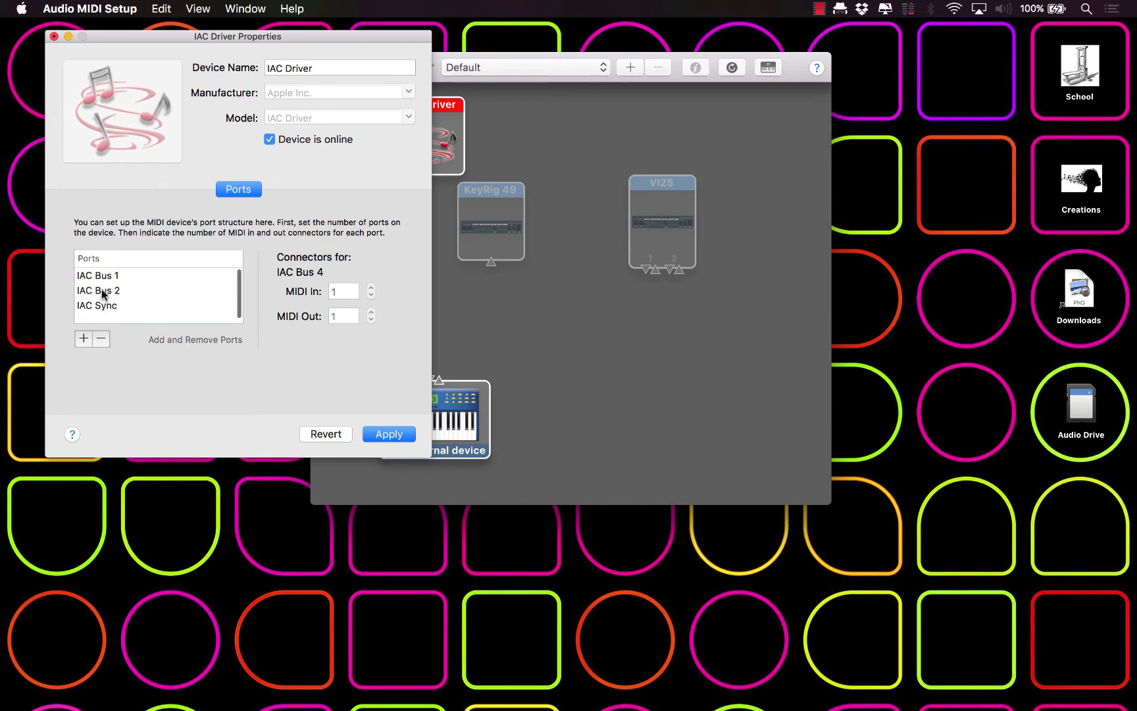
- Review the IAC Bus 1, IAC Bus 2 and IAC Sync ports, then apply the IAC Driver changes
{"action": "left_click", "coordinate": [102, 275]}
{"action": "left_click", "coordinate": [102, 290]}
{"action": "left_click", "coordinate": [106, 276]}
{"action": "left_click", "coordinate": [106, 291]}
{"action": "left_click", "coordinate": [105, 275]}
{"action": "left_click", "coordinate": [107, 292]}
{"action": "left_click", "coordinate": [105, 305]}
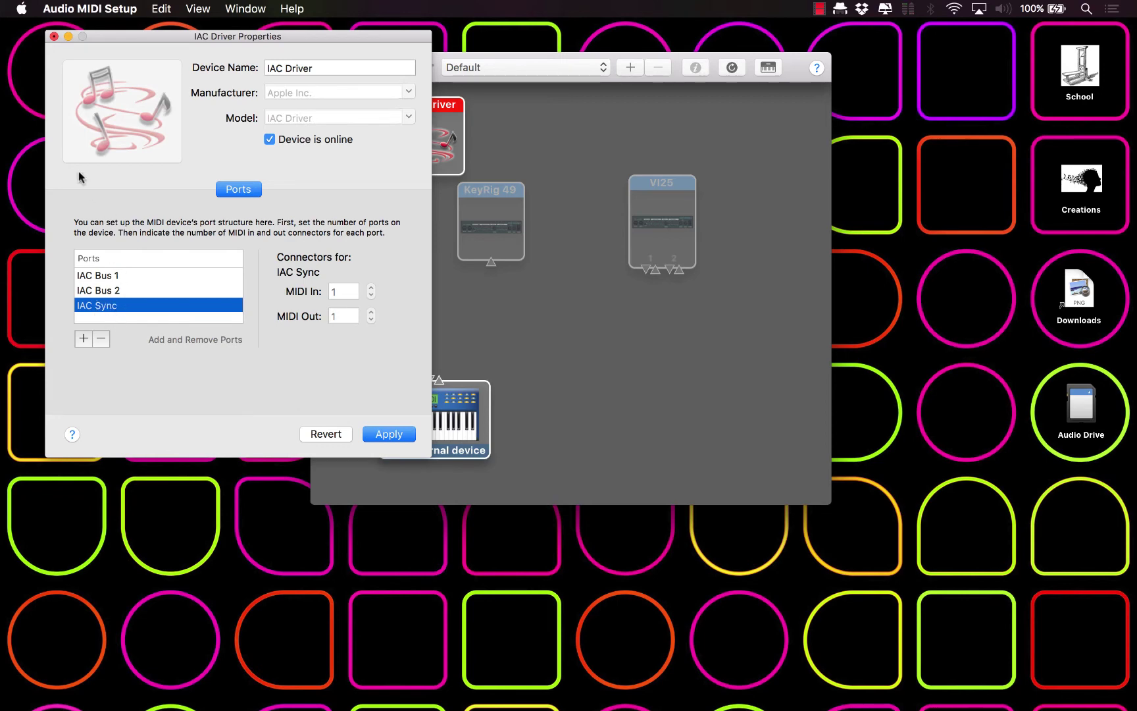
{"action": "left_click", "coordinate": [391, 434]}
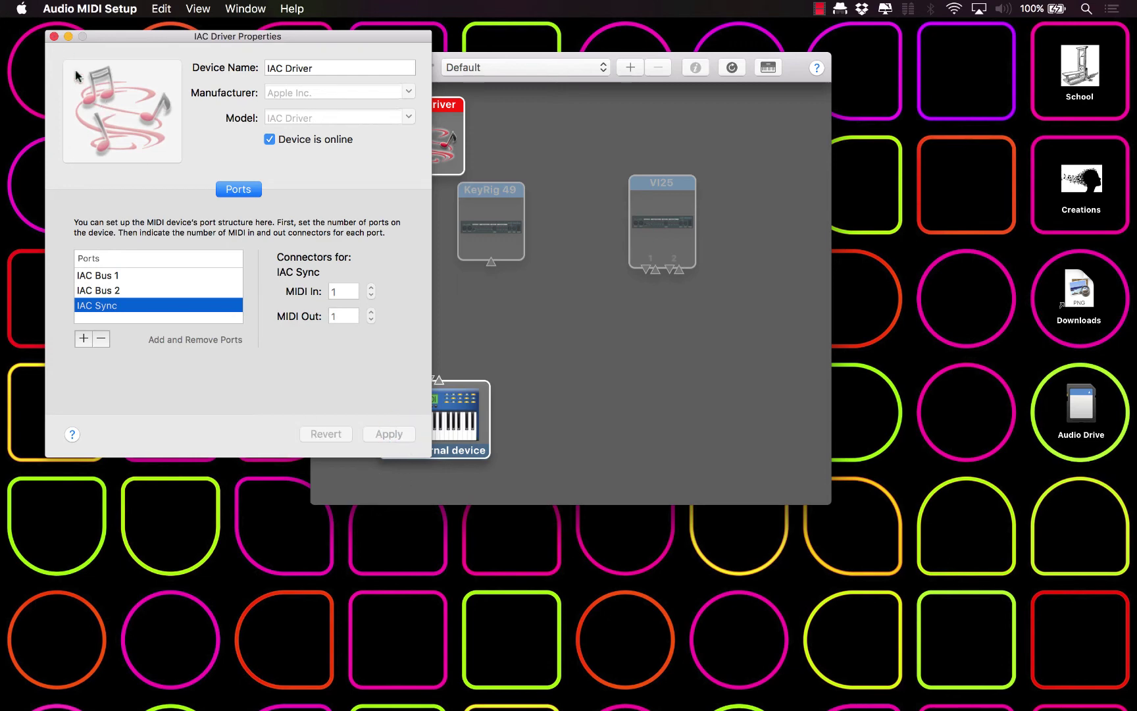
{"action": "left_click", "coordinate": [54, 36]}
- Close MIDI Studio and expand system_midi send and receive ports in JackPilot's Connections Manager
{"action": "left_click", "coordinate": [325, 67]}
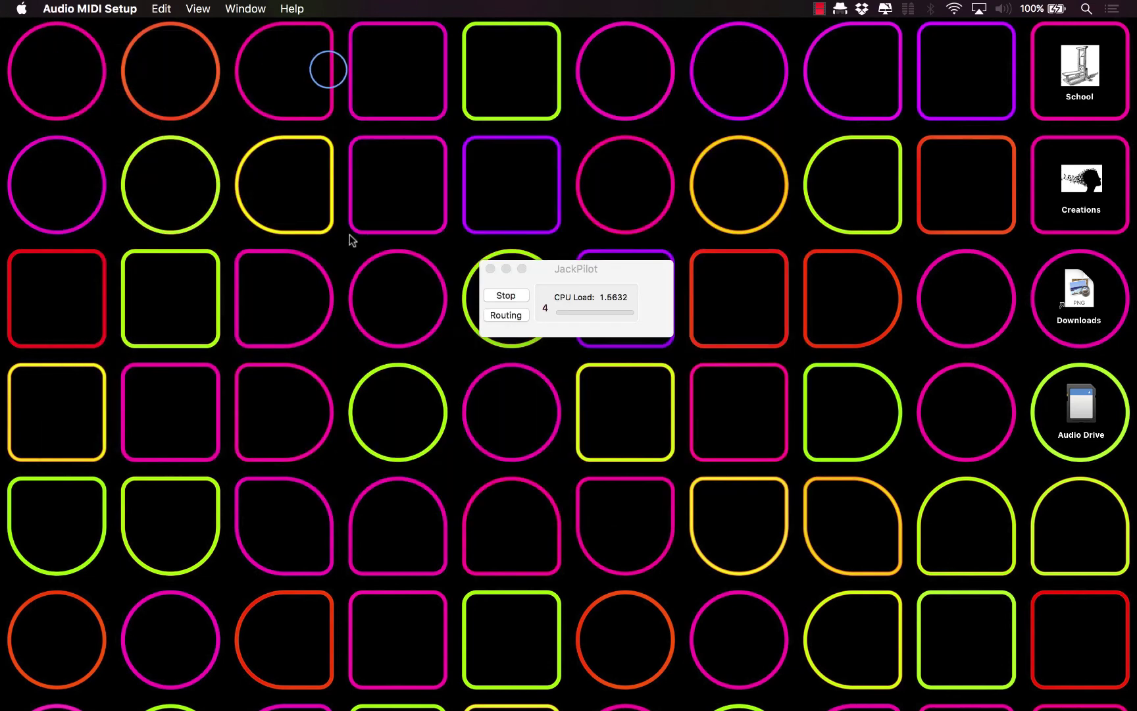
{"action": "left_click", "coordinate": [548, 272]}
{"action": "left_click", "coordinate": [505, 314]}
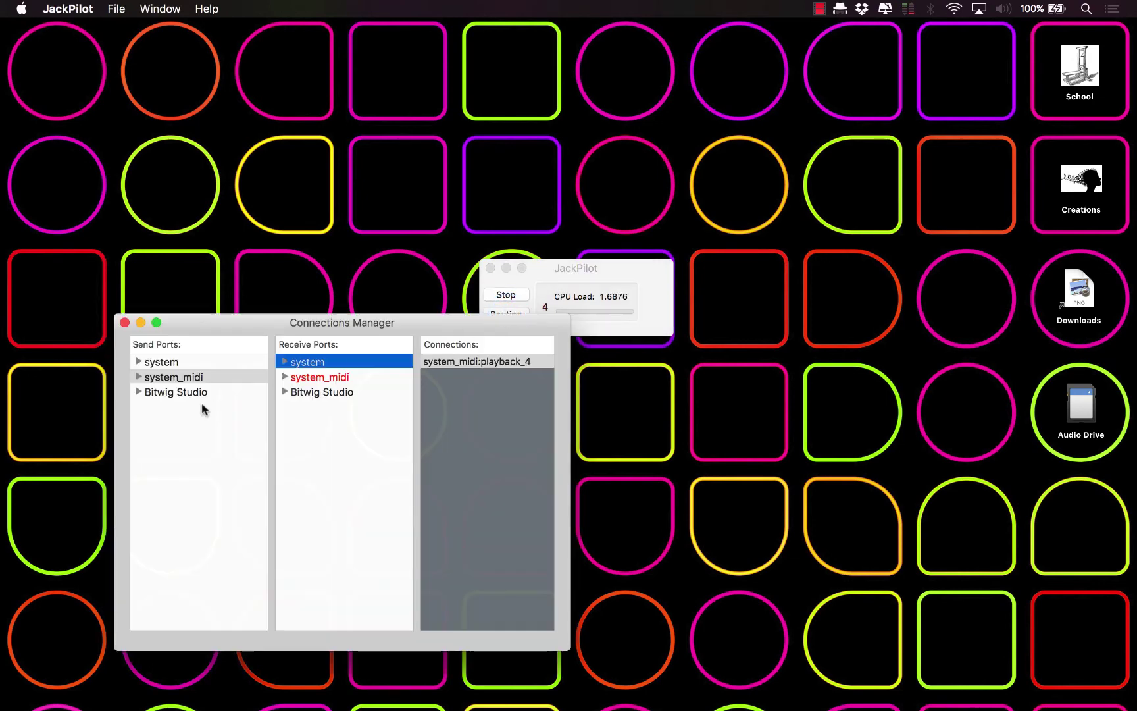
{"action": "left_click", "coordinate": [139, 377]}
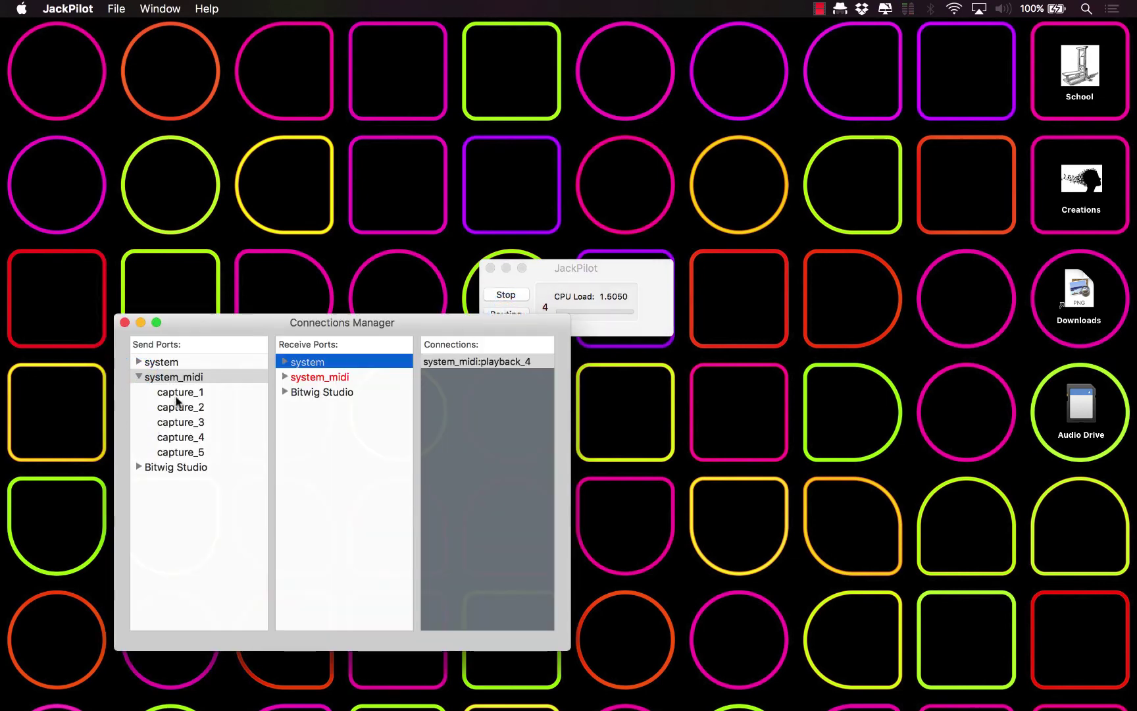
{"action": "left_click", "coordinate": [177, 397]}
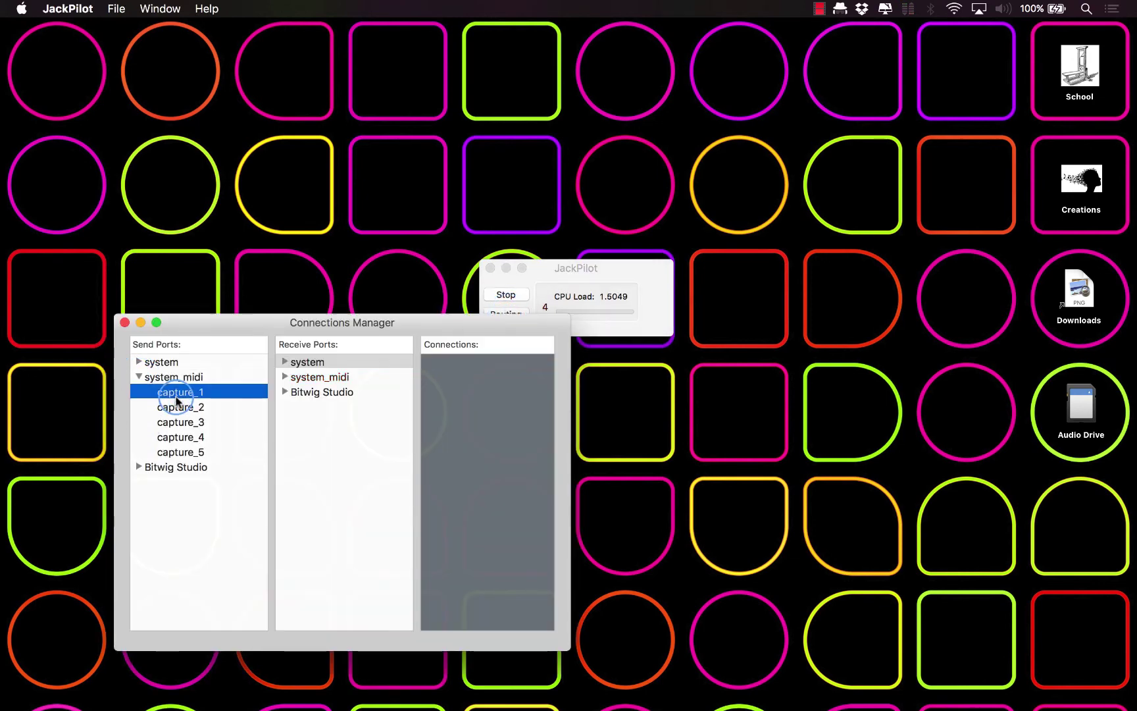
{"action": "left_click", "coordinate": [217, 408]}
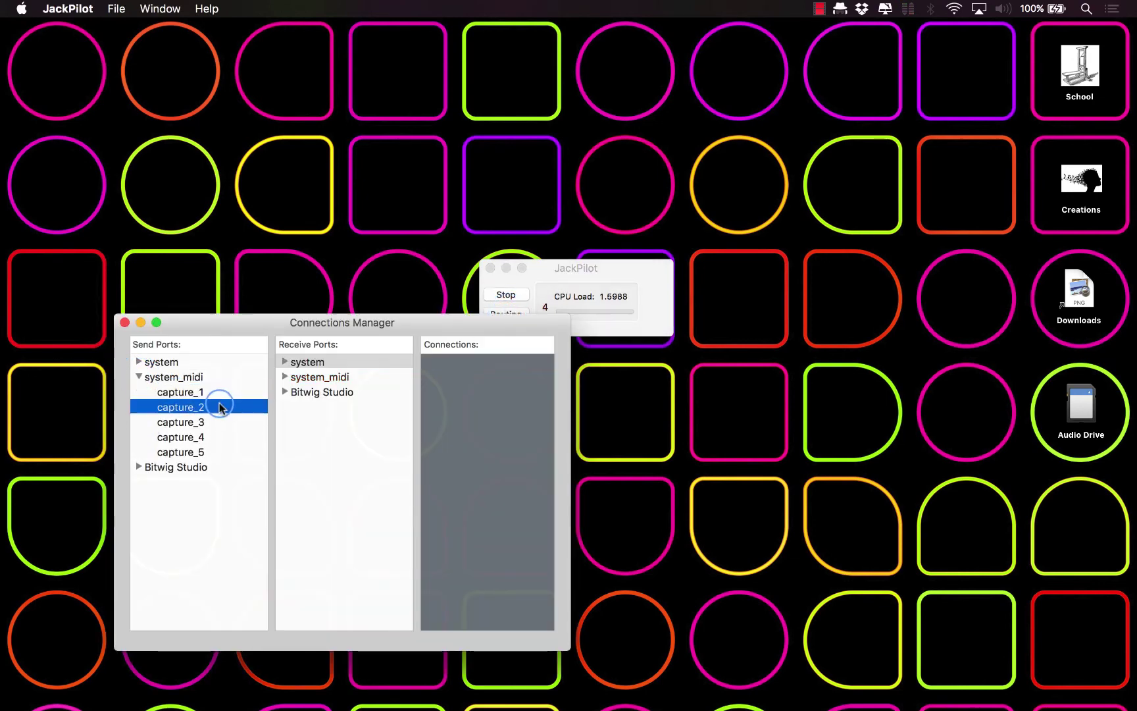
{"action": "left_click", "coordinate": [285, 379]}
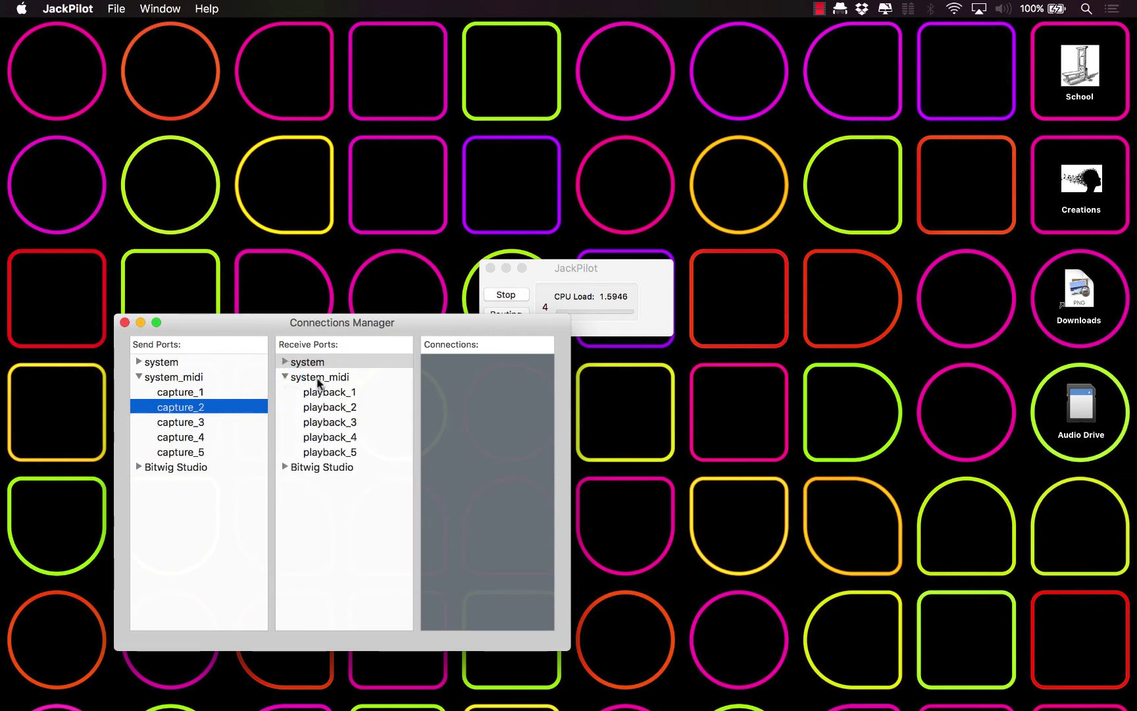
- Connect system_midi capture_1 through capture_5 to their matching playback ports
{"action": "left_click", "coordinate": [203, 392]}
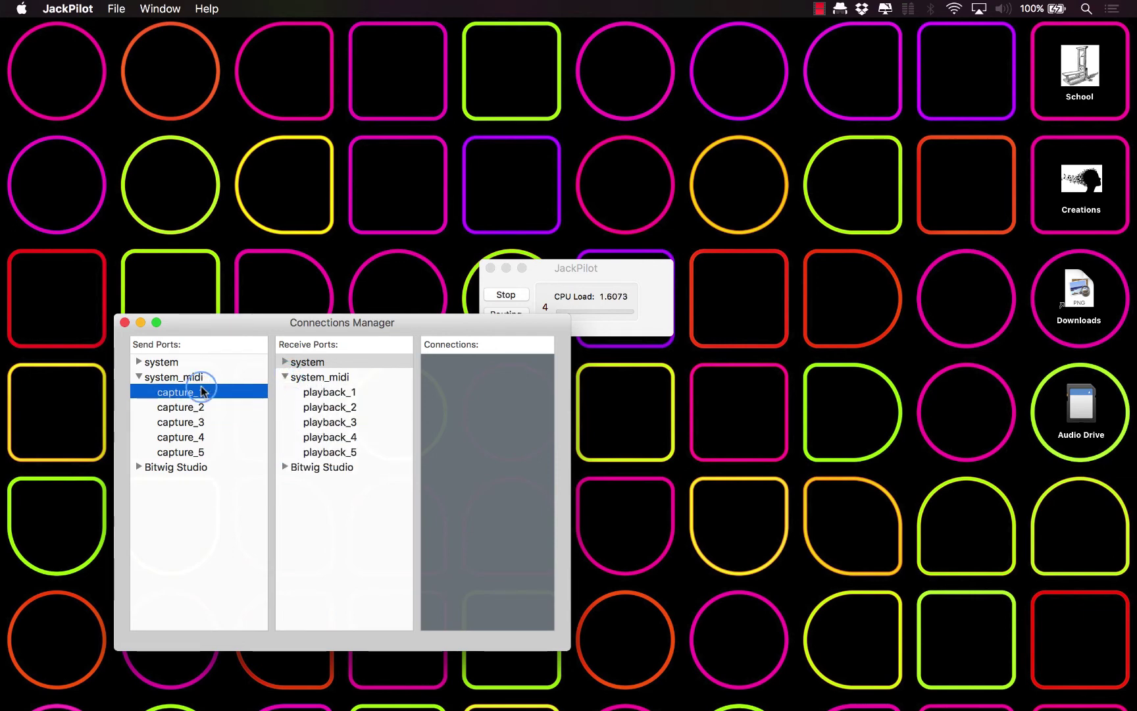
{"action": "left_click", "coordinate": [311, 393]}
{"action": "left_click", "coordinate": [218, 394]}
{"action": "double_click", "coordinate": [218, 394]}
{"action": "left_click", "coordinate": [217, 409]}
{"action": "left_click", "coordinate": [307, 408]}
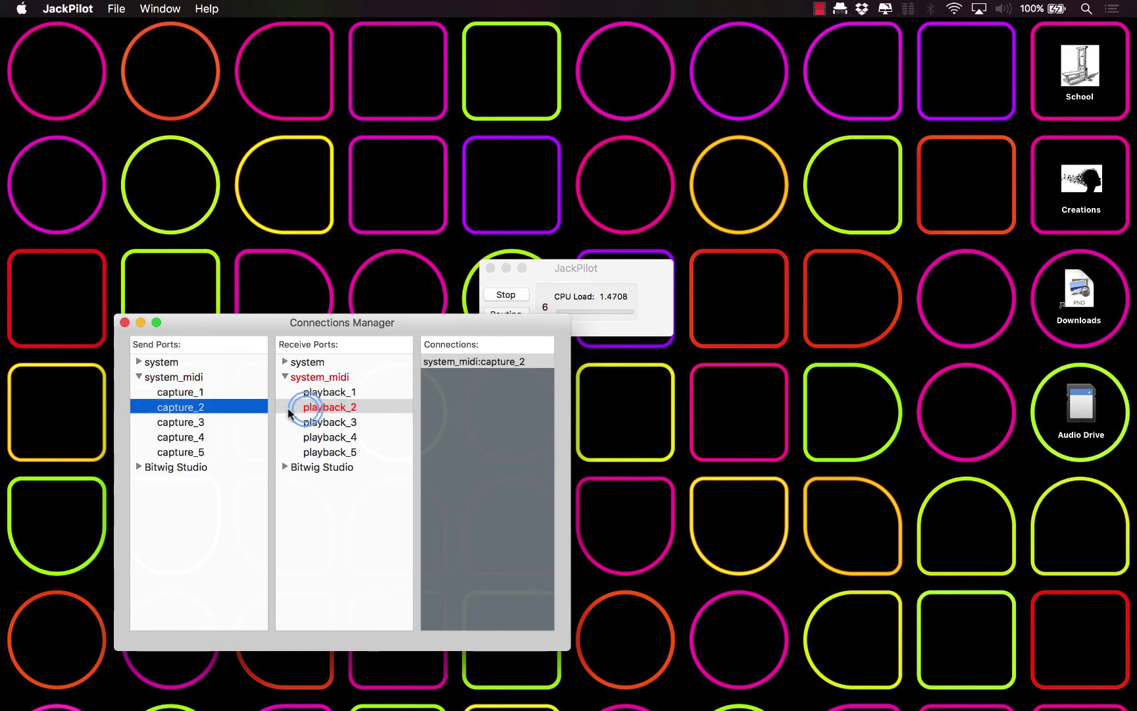
{"action": "left_click", "coordinate": [227, 422]}
{"action": "left_click", "coordinate": [316, 425]}
{"action": "left_click", "coordinate": [241, 423]}
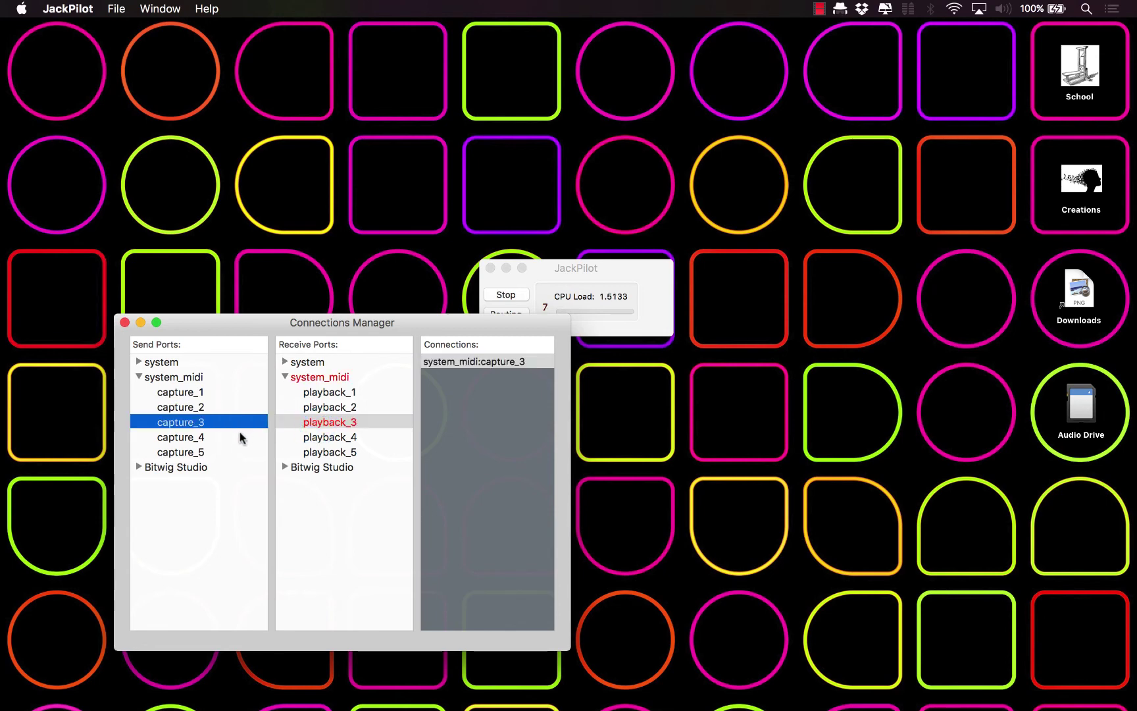
{"action": "left_click", "coordinate": [241, 437]}
{"action": "left_click", "coordinate": [228, 456]}
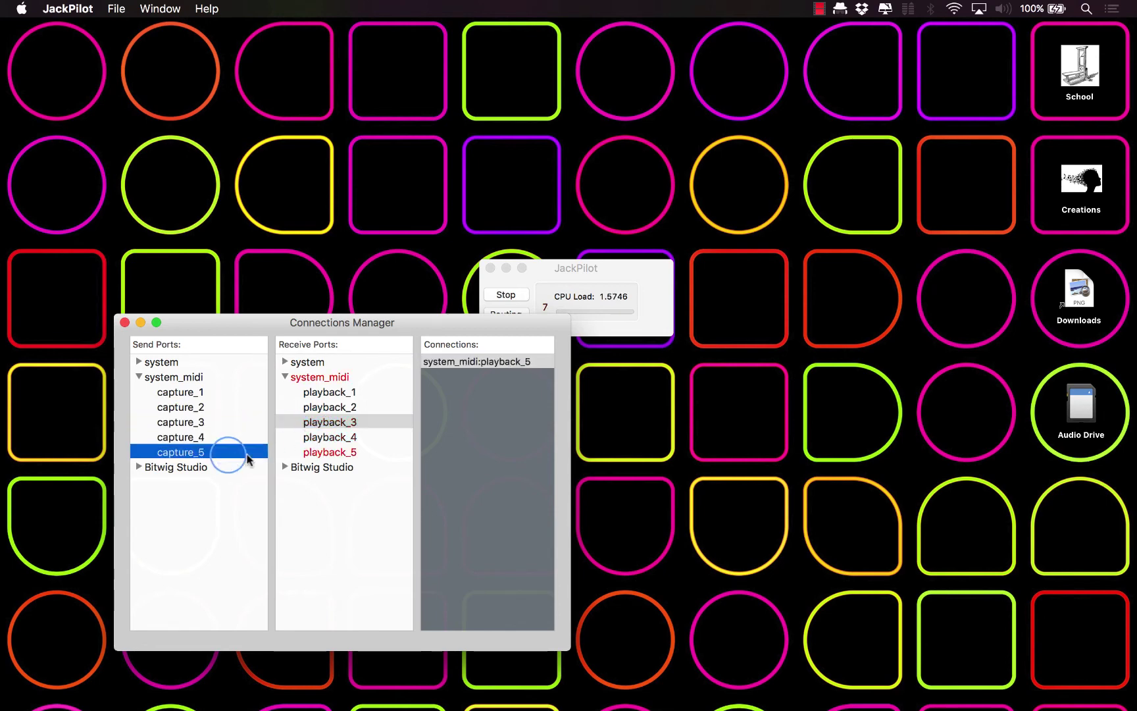
- Verify which capture ports feed playback_1 through playback_4
{"action": "left_click", "coordinate": [326, 437]}
{"action": "left_click", "coordinate": [328, 423]}
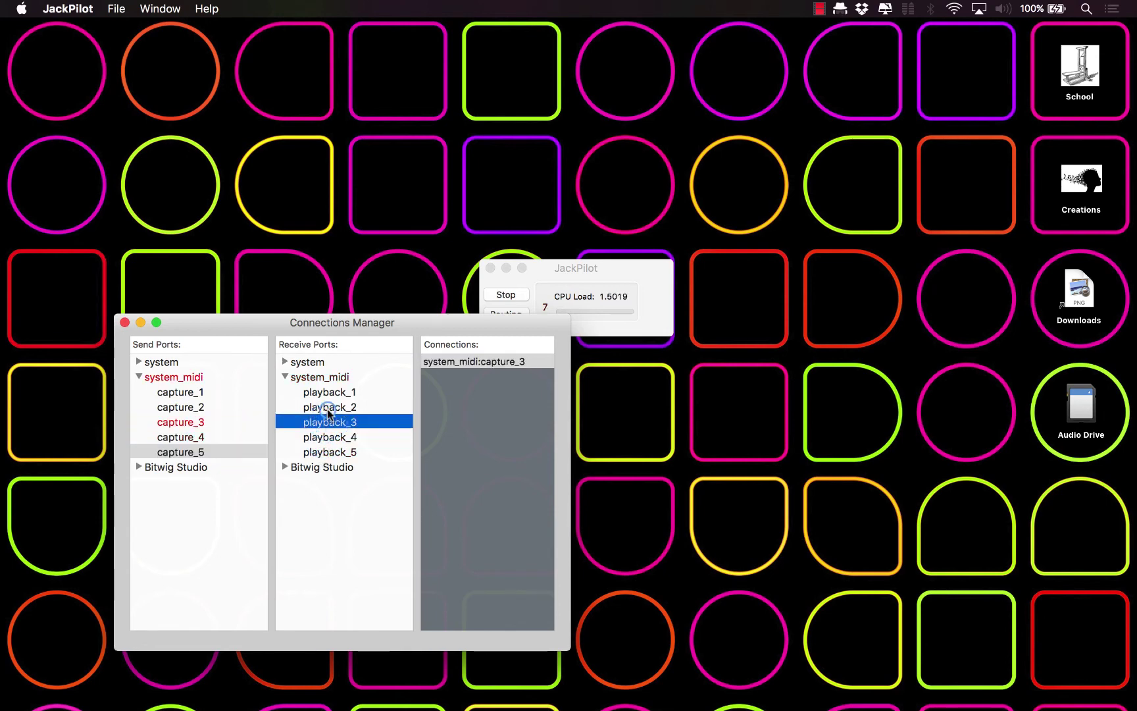
{"action": "left_click", "coordinate": [327, 408]}
{"action": "left_click", "coordinate": [327, 393]}
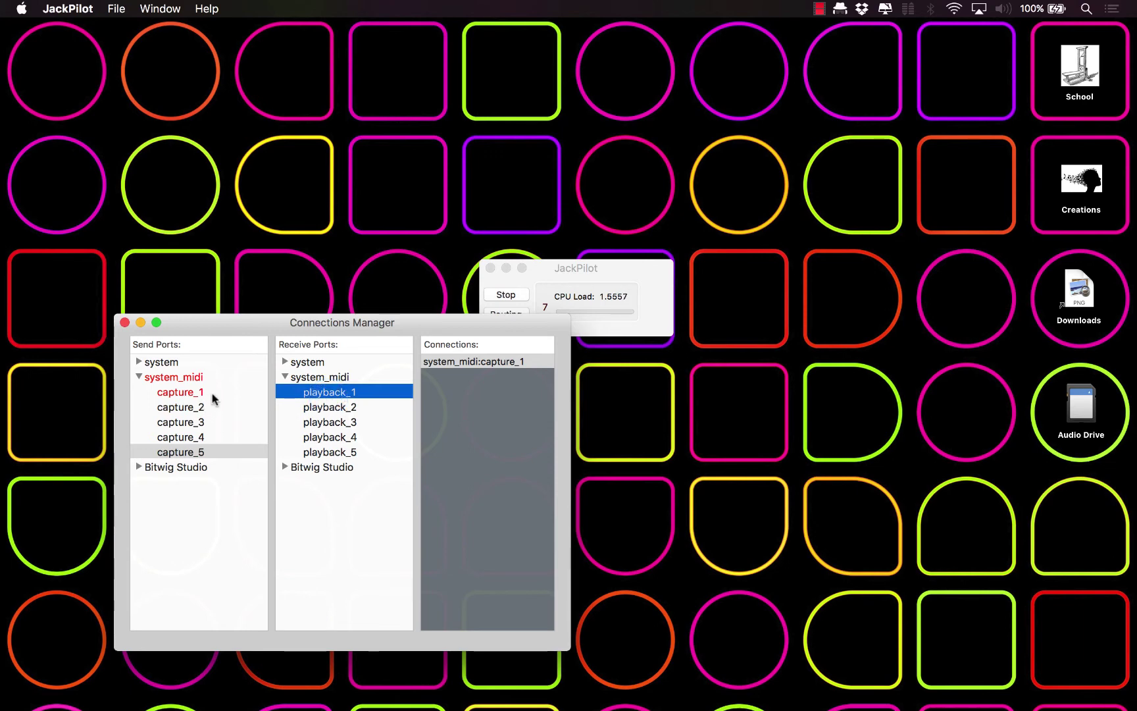
{"action": "left_click", "coordinate": [317, 408]}
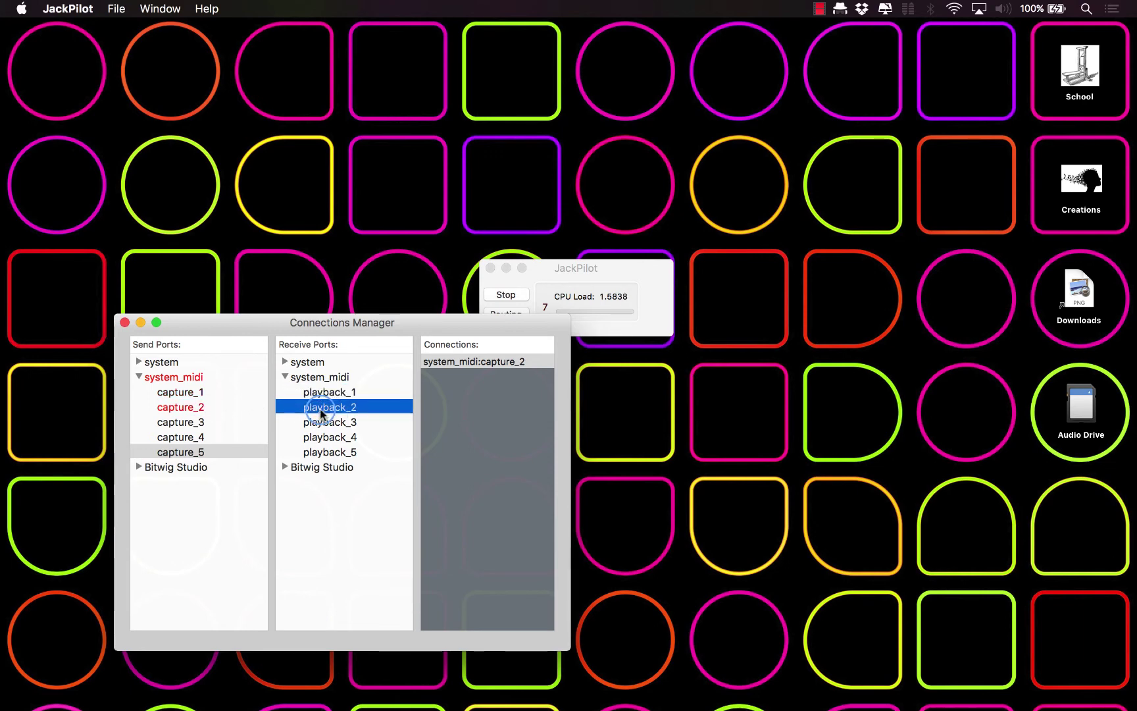
{"action": "left_click", "coordinate": [225, 393]}
{"action": "left_click", "coordinate": [224, 408]}
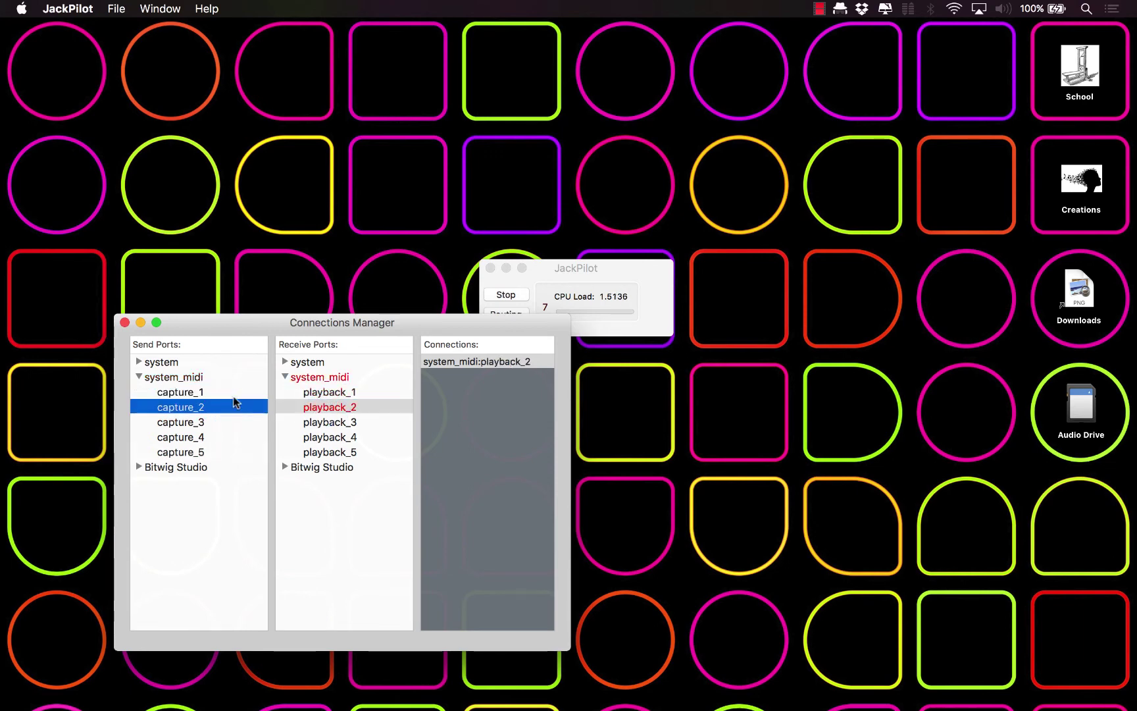
- Keep the HW Instrument on virtual1 Ch 1 and list its available MIDI note outputs
{"action": "key", "text": "ctrl+Right"}
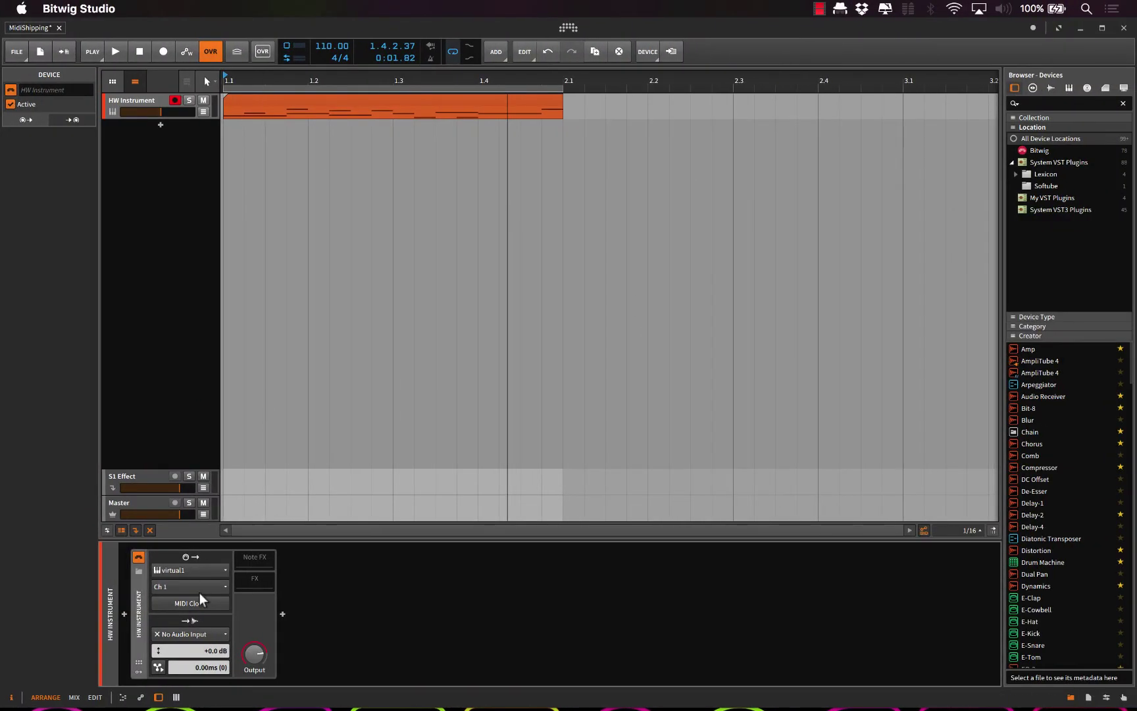
{"action": "left_click", "coordinate": [199, 571]}
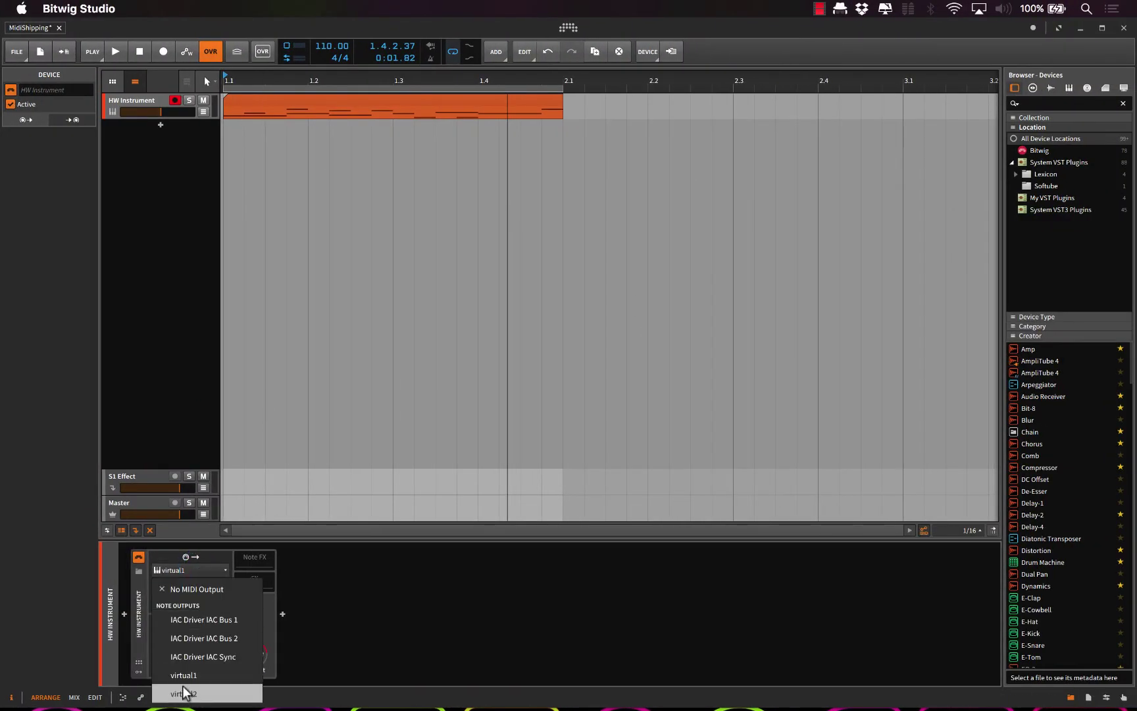
{"action": "left_click", "coordinate": [366, 559]}
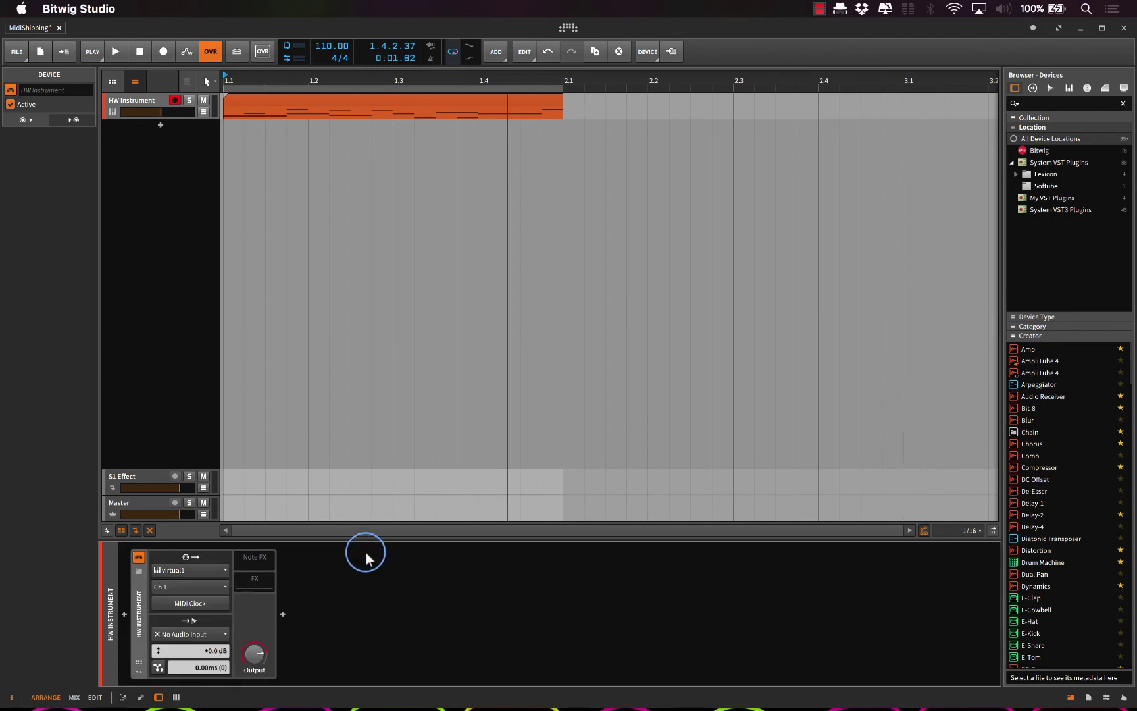
{"action": "left_click", "coordinate": [204, 586]}
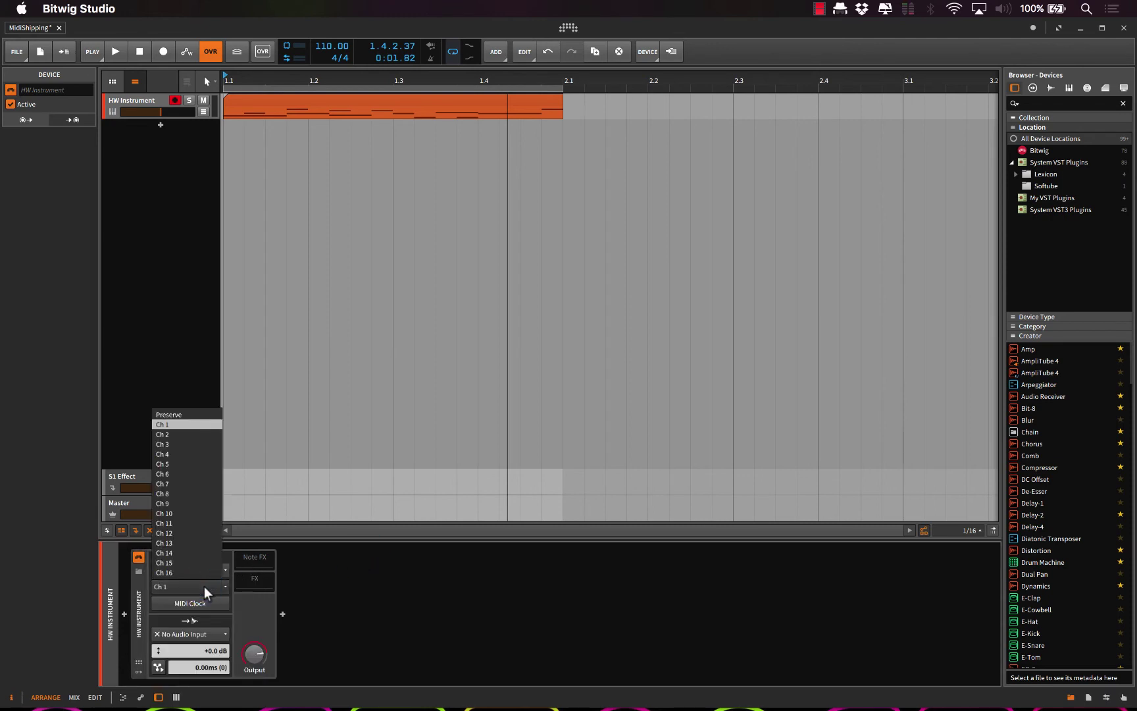
{"action": "left_click", "coordinate": [204, 585]}
{"action": "left_click", "coordinate": [204, 570]}
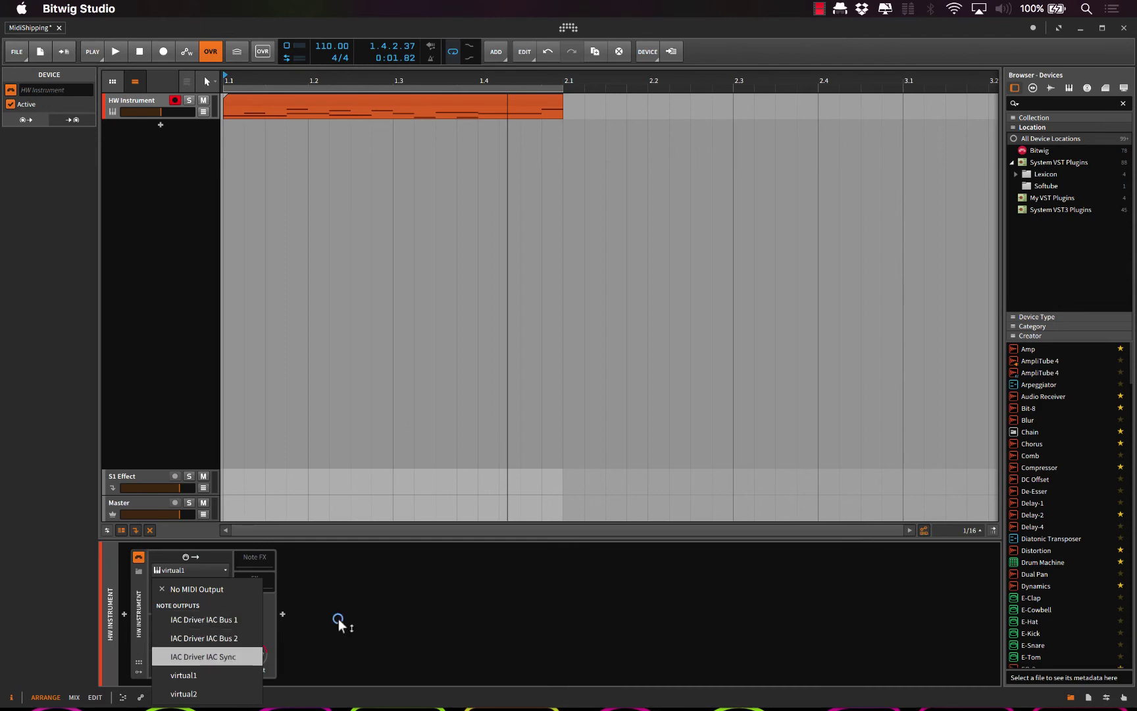
- In JackPilot, inspect the connections of system_midi playback_3–5 and capture_3–4
{"action": "key", "text": "ctrl+Left"}
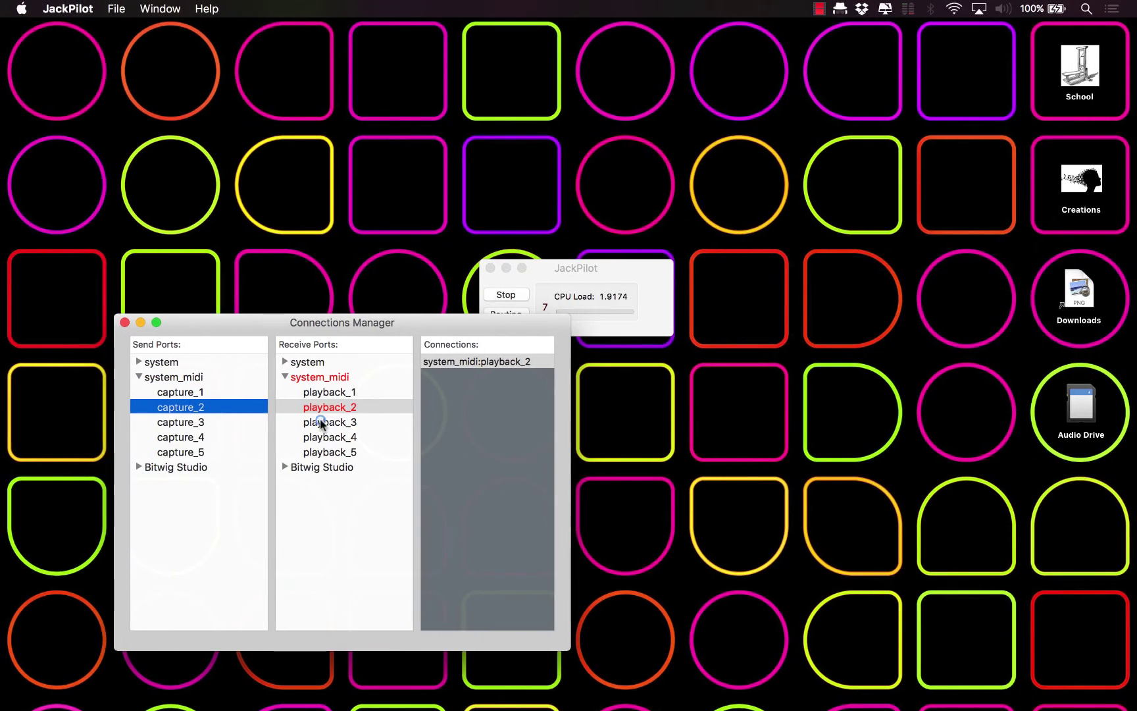
{"action": "left_click", "coordinate": [320, 422]}
{"action": "left_click", "coordinate": [317, 437]}
{"action": "left_click", "coordinate": [315, 452]}
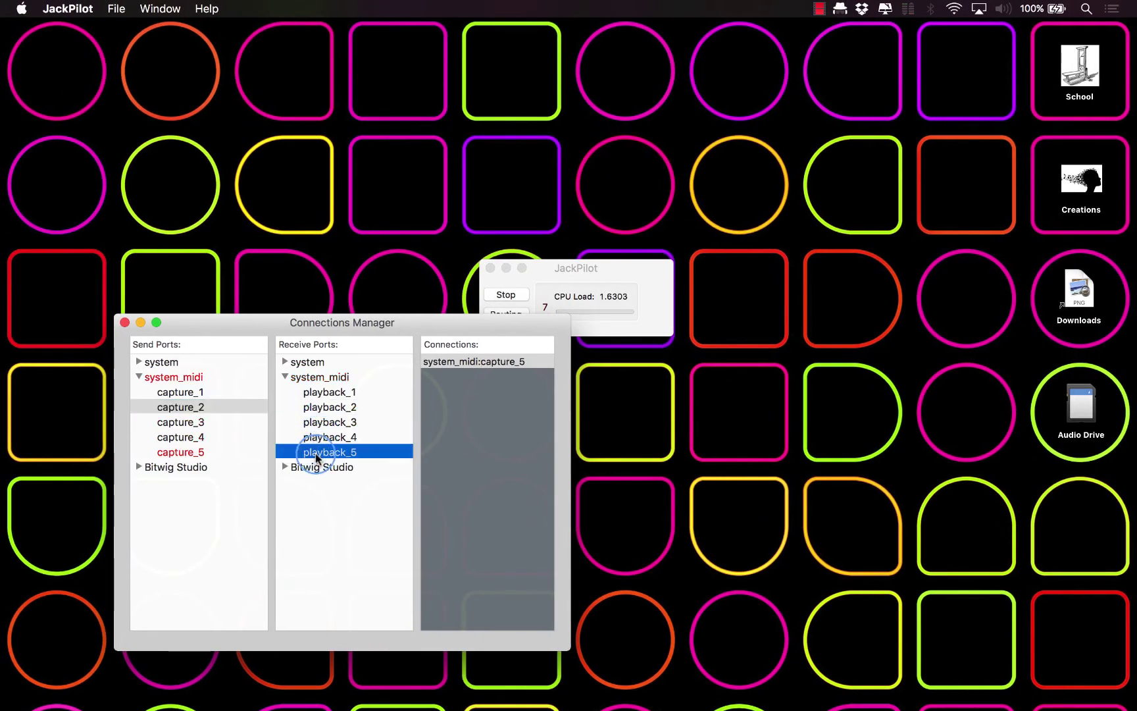
{"action": "left_click", "coordinate": [310, 422]}
{"action": "left_click", "coordinate": [311, 435]}
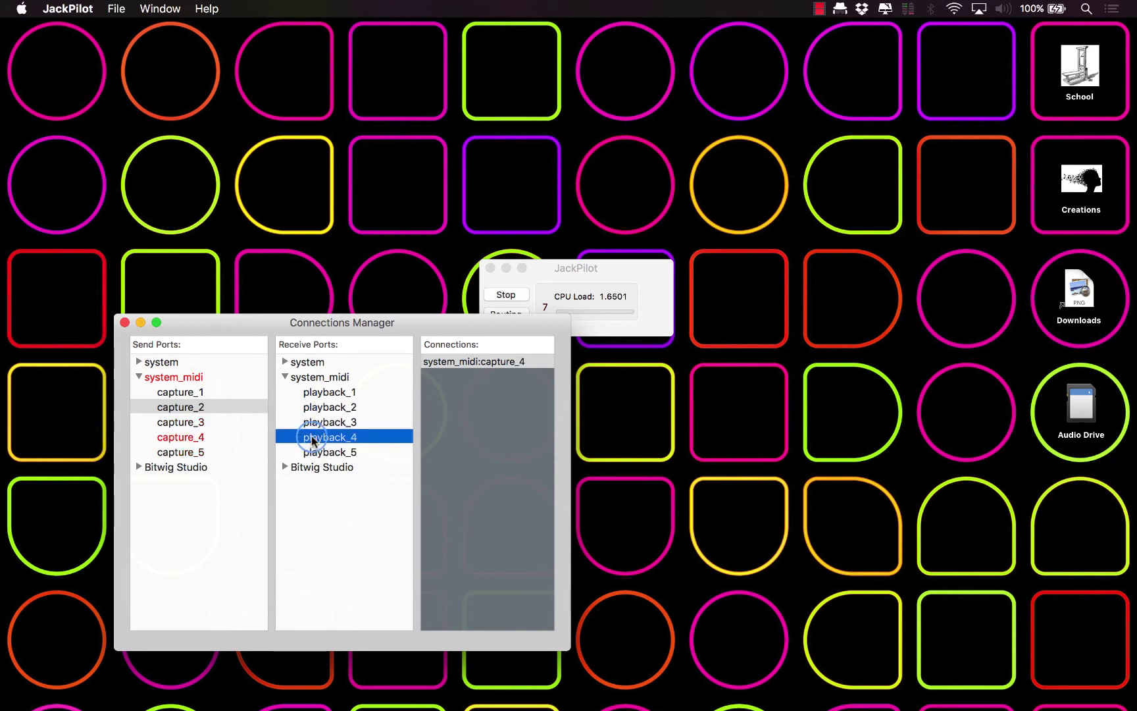
{"action": "left_click", "coordinate": [320, 447]}
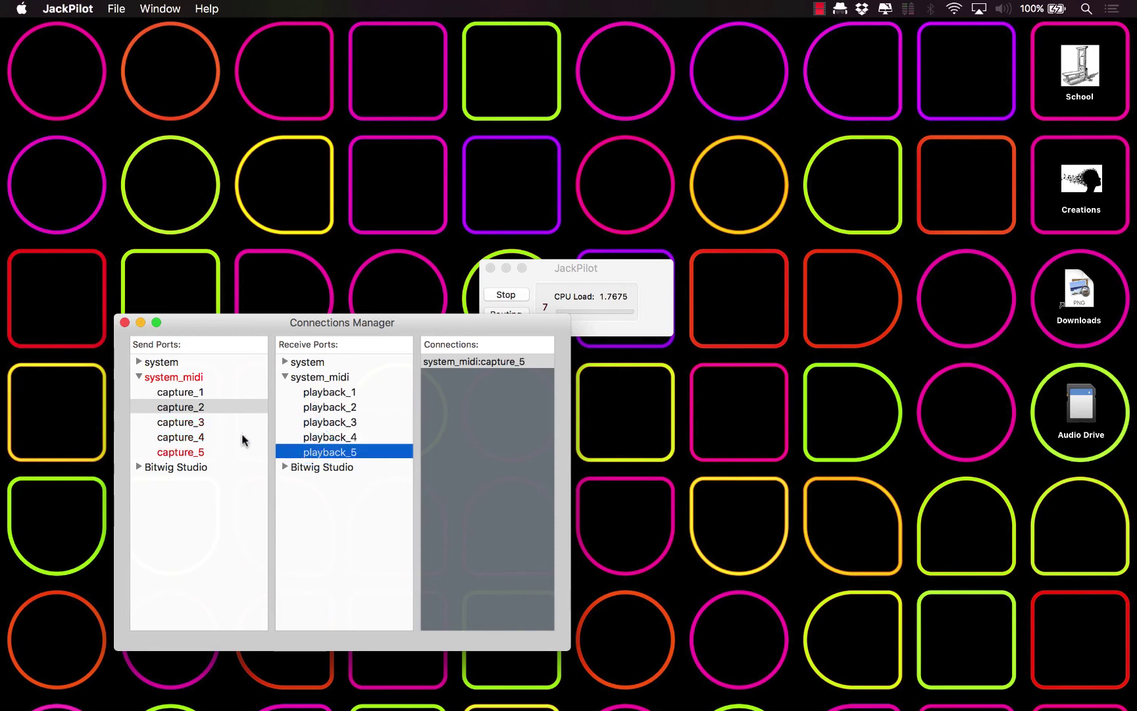
{"action": "left_click", "coordinate": [212, 422]}
{"action": "left_click", "coordinate": [211, 436]}
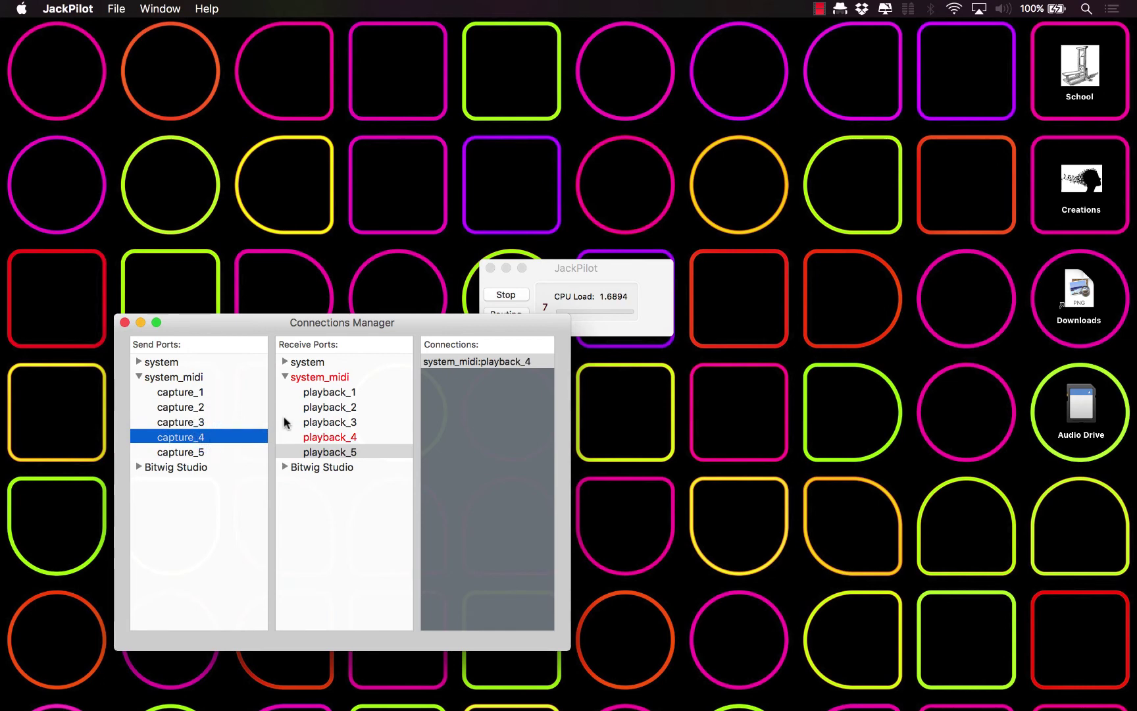
- Check what is connected to system_midi playback_1 through playback_5 and capture_5
{"action": "left_click", "coordinate": [306, 393]}
{"action": "left_click", "coordinate": [308, 405]}
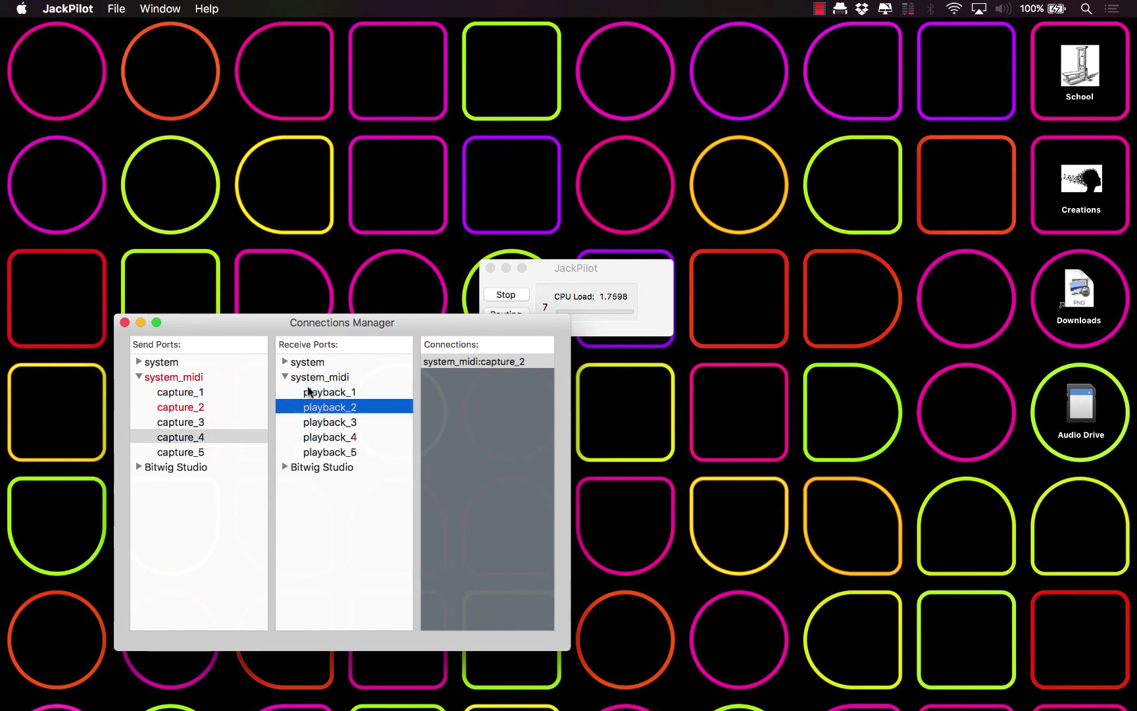
{"action": "left_click", "coordinate": [309, 391]}
{"action": "left_click", "coordinate": [308, 406]}
{"action": "left_click", "coordinate": [315, 423]}
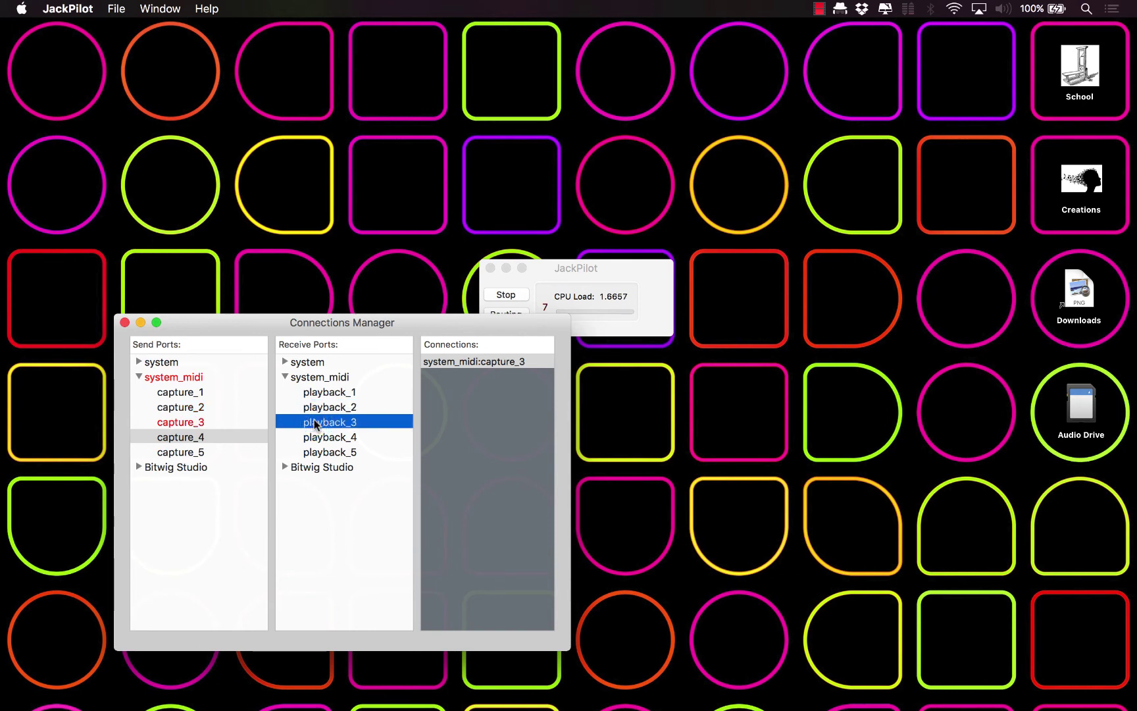
{"action": "left_click", "coordinate": [314, 437]}
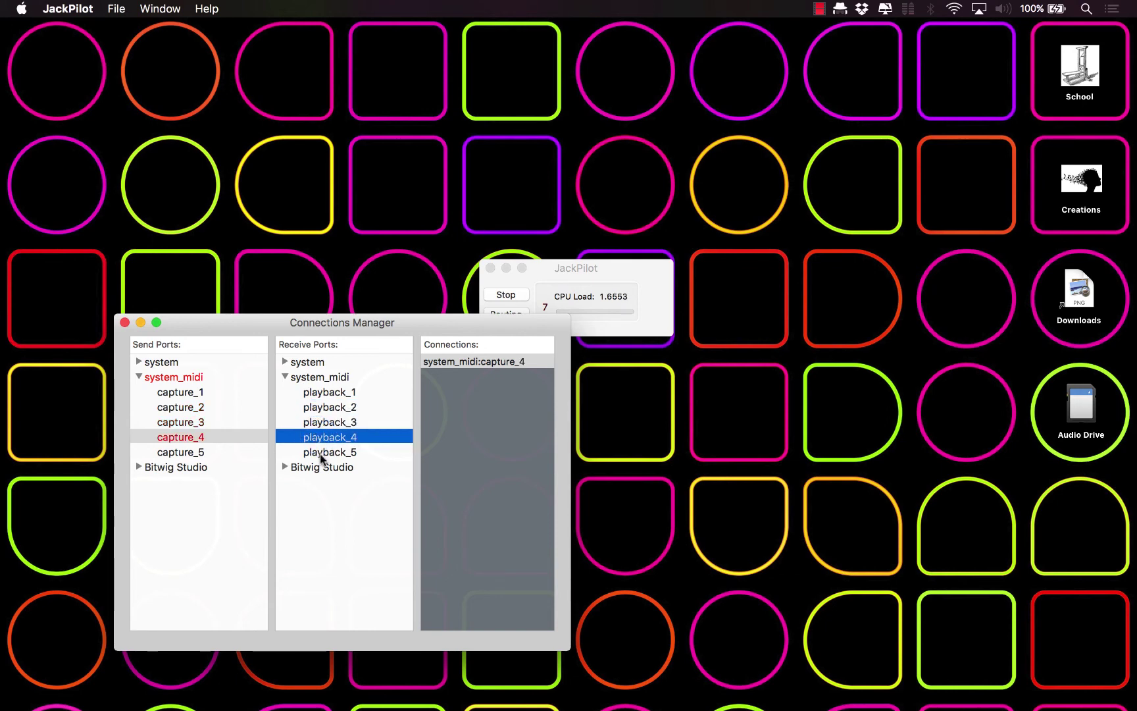
{"action": "left_click", "coordinate": [321, 454]}
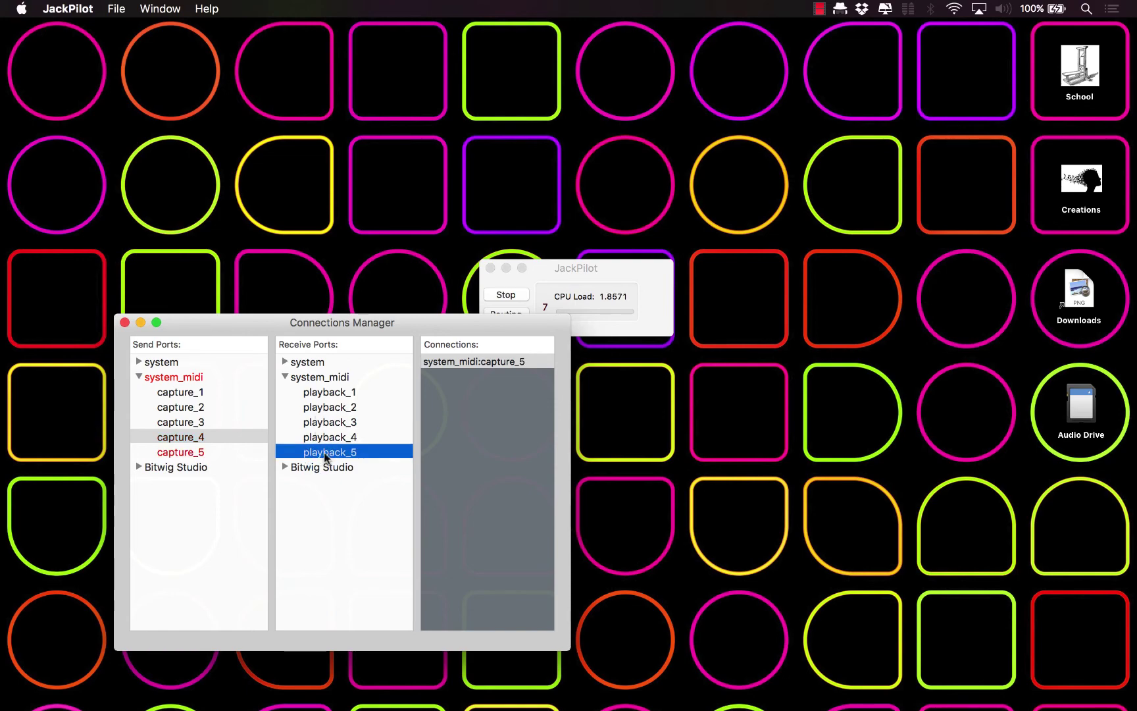
{"action": "key", "text": "ctrl+Right"}
{"action": "key", "text": "ctrl+Left"}
{"action": "left_click", "coordinate": [227, 450]}
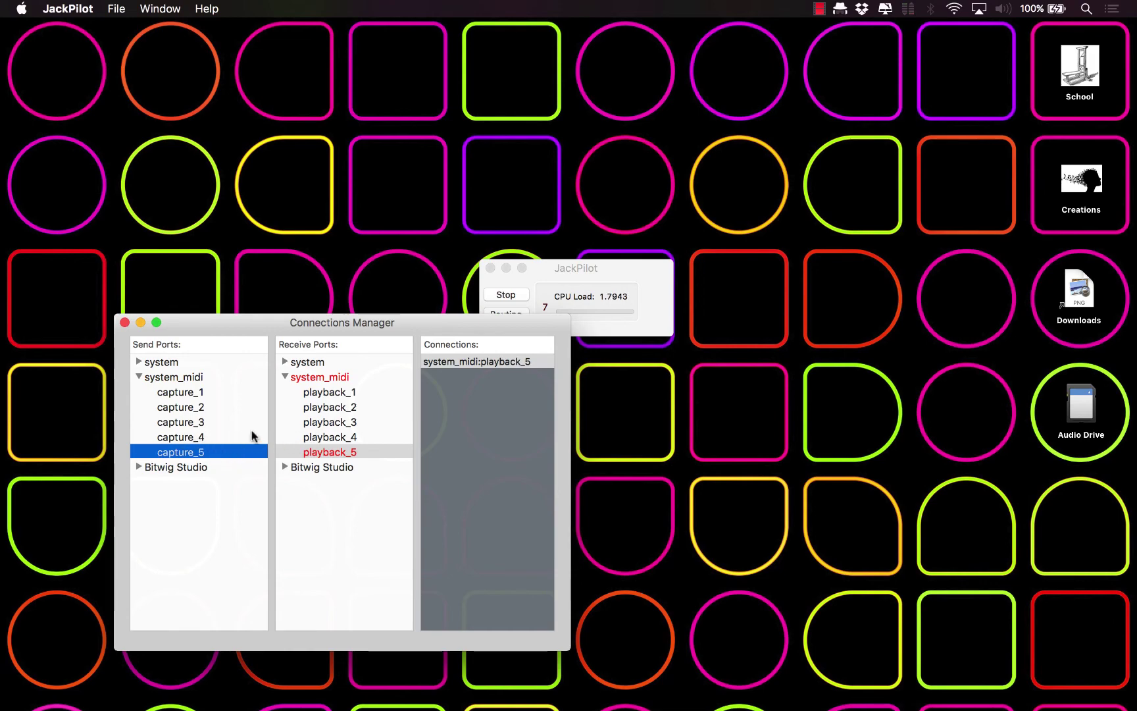
- In Bitwig, send the HW Instrument's MIDI output to IAC Driver IAC Bus 1
{"action": "key", "text": "ctrl+Right"}
{"action": "left_click", "coordinate": [190, 569]}
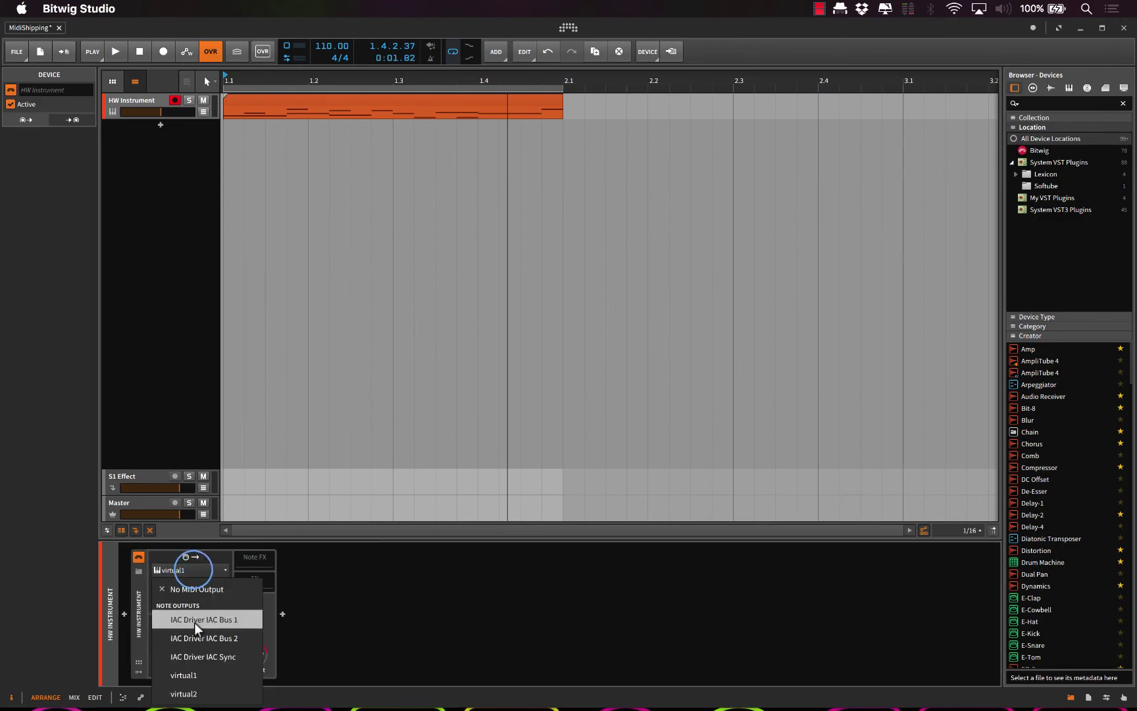
{"action": "left_click", "coordinate": [212, 620]}
{"action": "key", "text": "ctrl+Left"}
{"action": "key", "text": "ctrl+Left"}
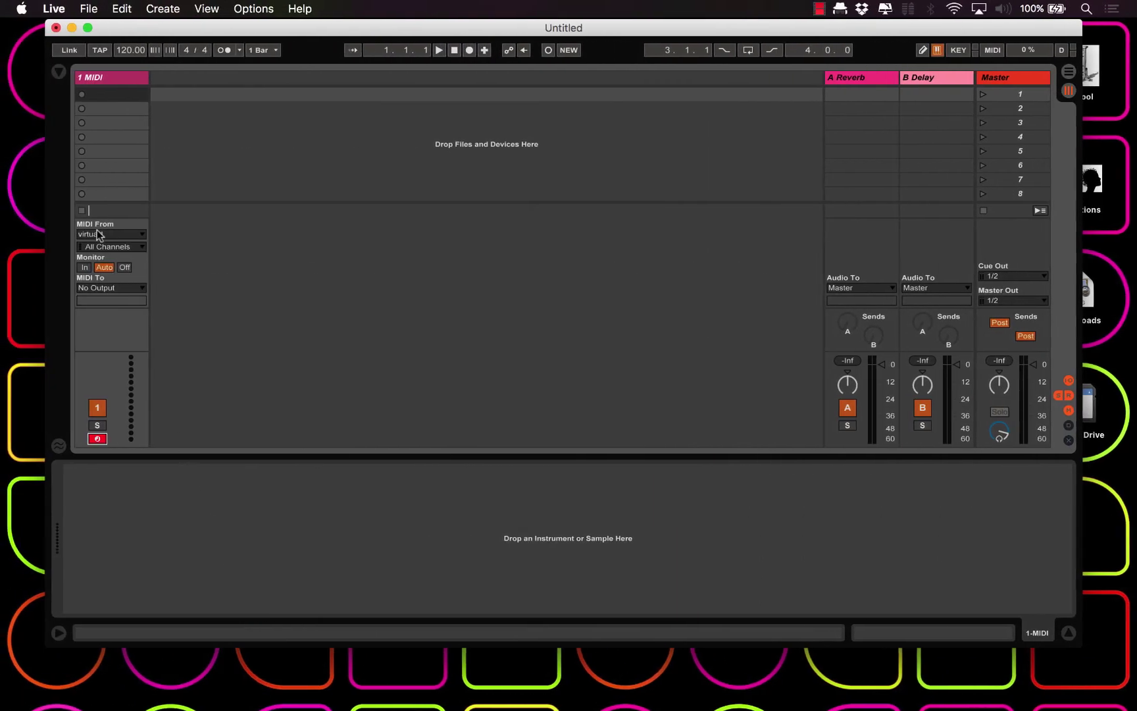
- In Link/MIDI preferences, turn Track on for IAC Bus 1, Bus 2 and Sync inputs and outputs
{"action": "left_click", "coordinate": [98, 234]}
{"action": "left_click", "coordinate": [98, 297]}
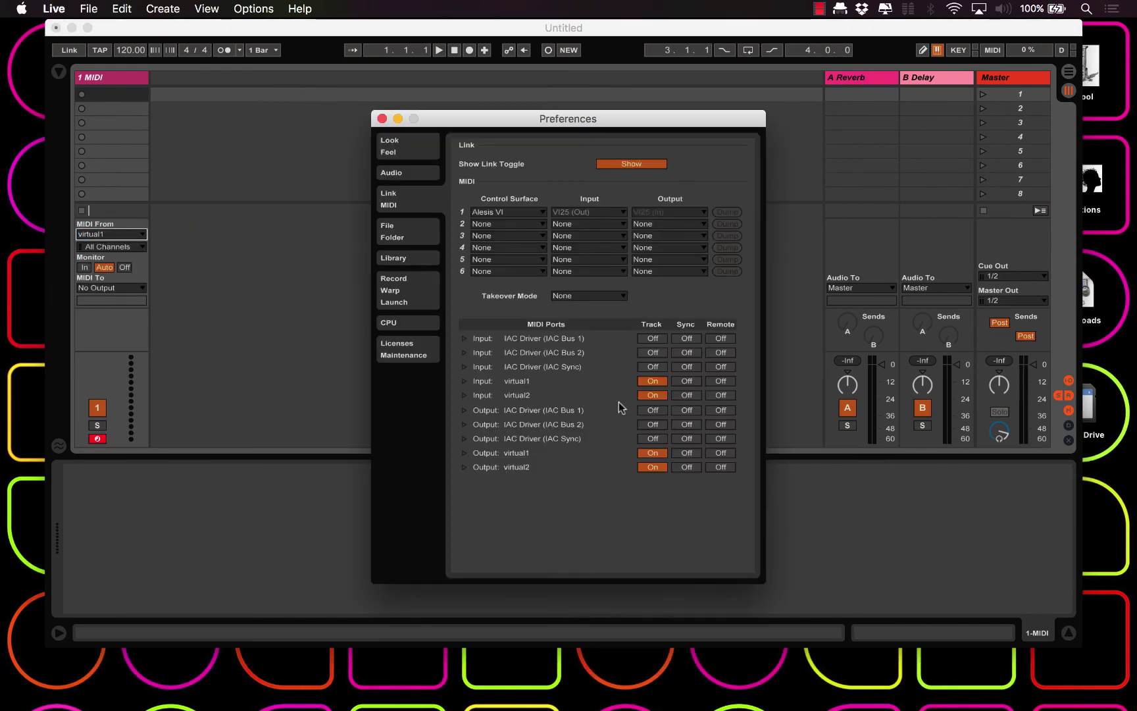
{"action": "left_click", "coordinate": [652, 338]}
{"action": "left_click", "coordinate": [652, 353]}
{"action": "left_click", "coordinate": [652, 367]}
{"action": "left_click", "coordinate": [652, 410]}
{"action": "left_click", "coordinate": [652, 424]}
{"action": "left_click", "coordinate": [652, 438]}
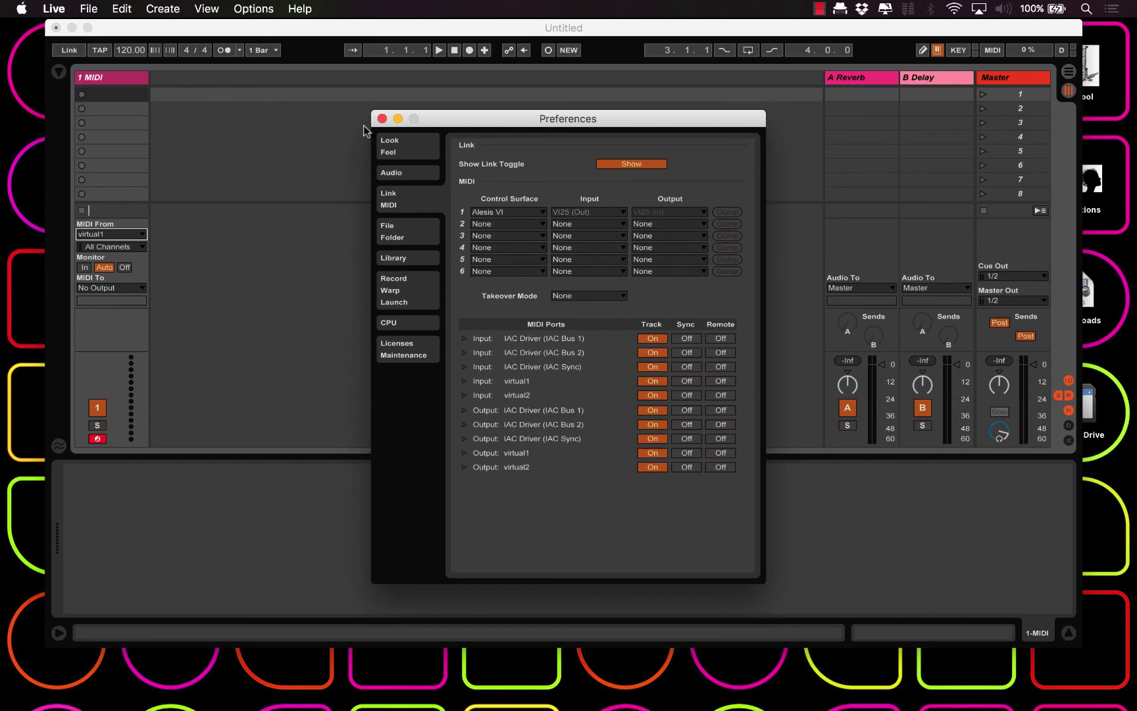
{"action": "left_click", "coordinate": [382, 119]}
- Set the MIDI track's MIDI From to IAC Driver (IAC Bus 1)
{"action": "left_click", "coordinate": [102, 235]}
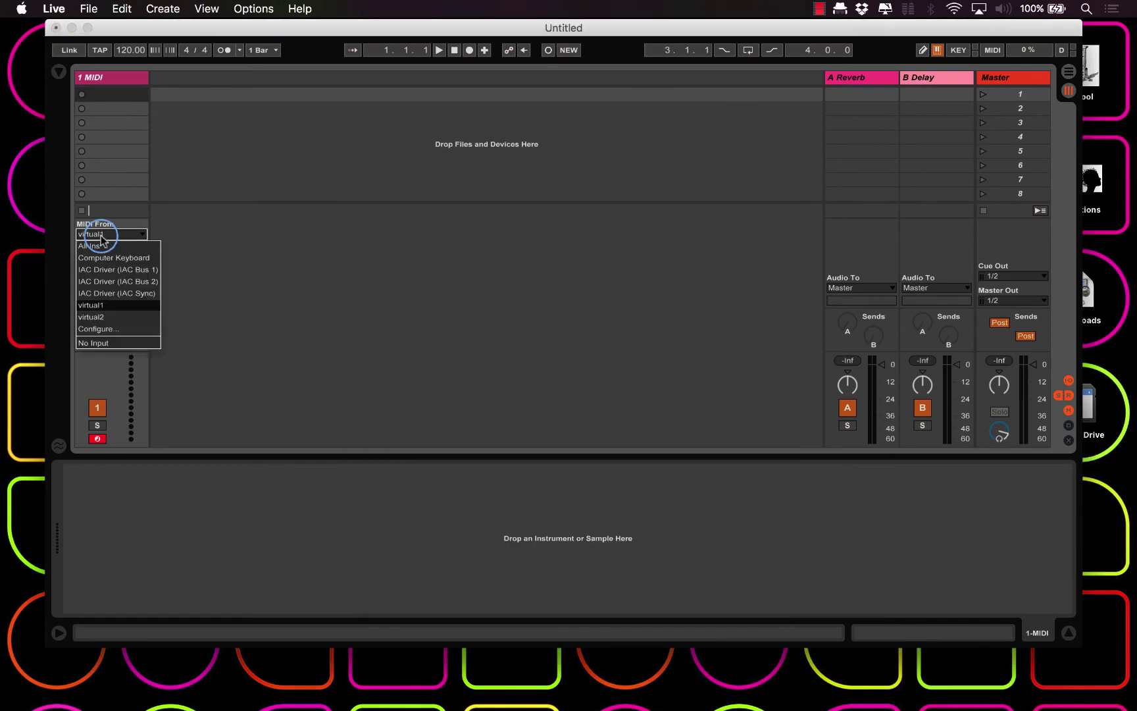
{"action": "left_click", "coordinate": [99, 271]}
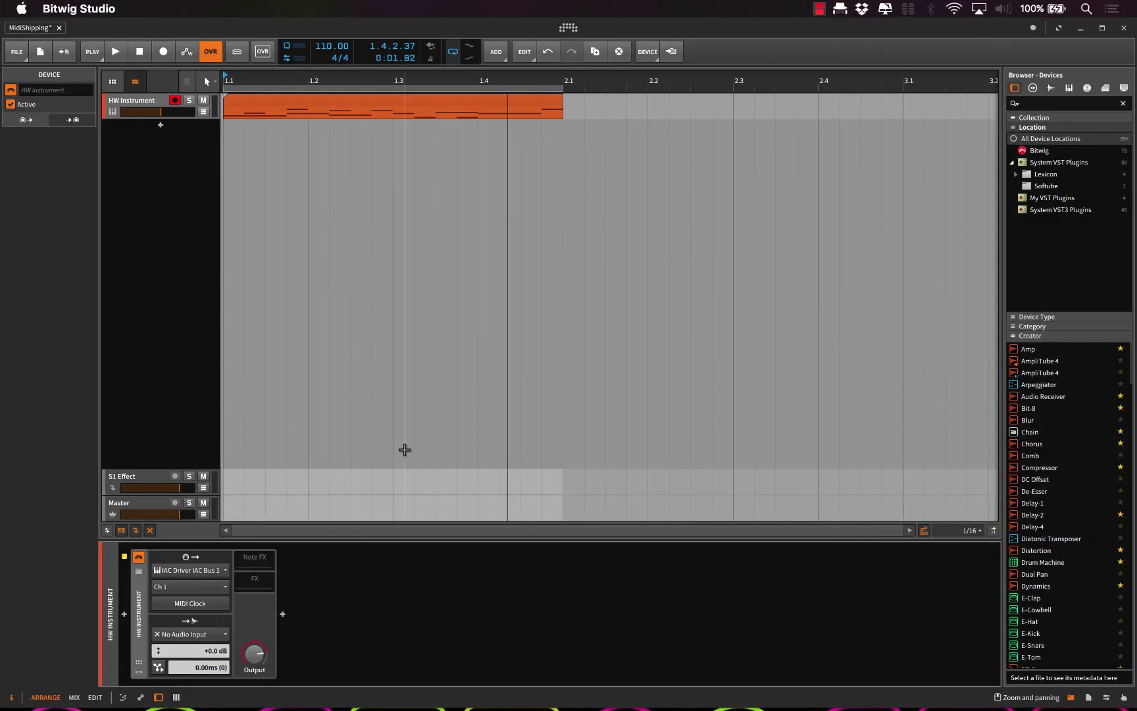
{"action": "key", "text": "ctrl+Left"}
{"action": "key", "text": "ctrl+Left"}
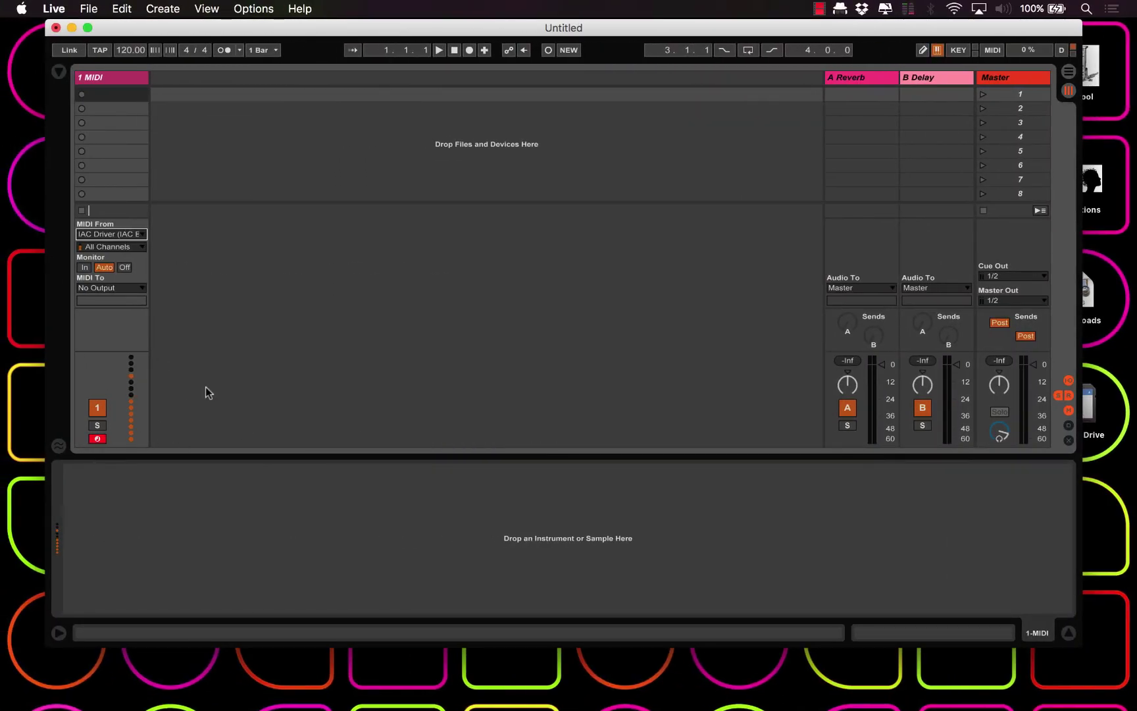
- Close JackPilot's Connections Manager and stop the JACK server despite running clients
{"action": "key", "text": "ctrl+Right"}
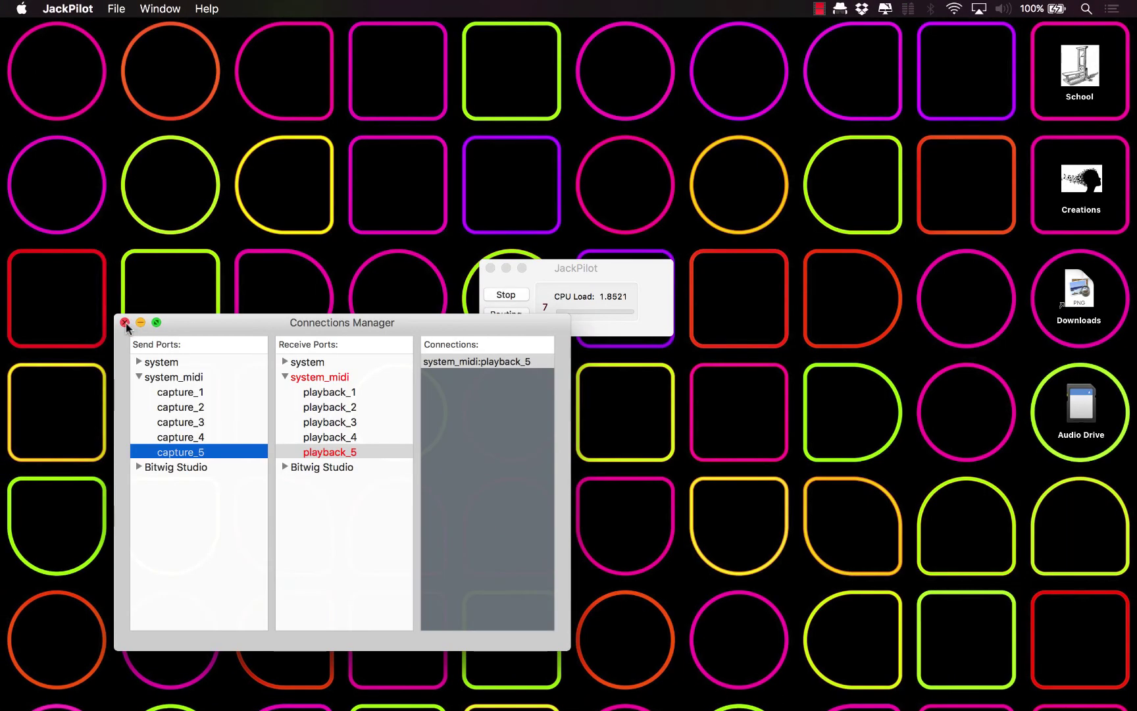
{"action": "left_click", "coordinate": [125, 322]}
{"action": "left_click", "coordinate": [510, 293]}
{"action": "left_click", "coordinate": [608, 259]}
- Dismiss Bitwig's audio alert, reactivate the audio engine, and open the Audio settings
{"action": "key", "text": "ctrl+Left"}
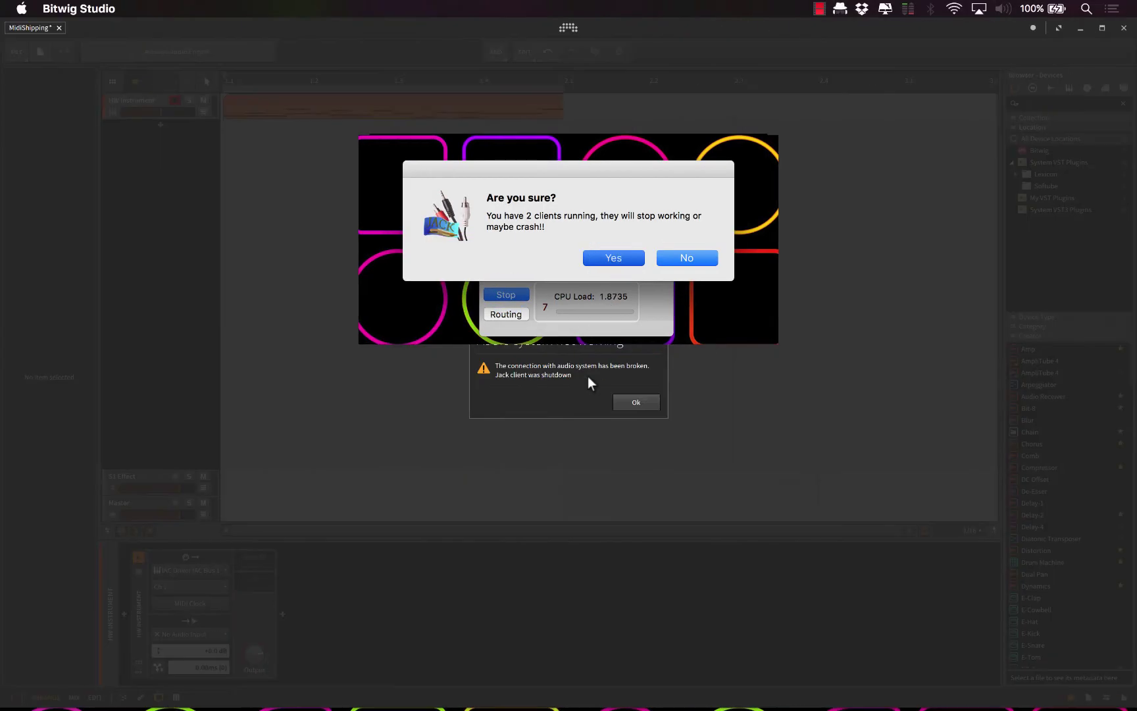
{"action": "left_click", "coordinate": [638, 405]}
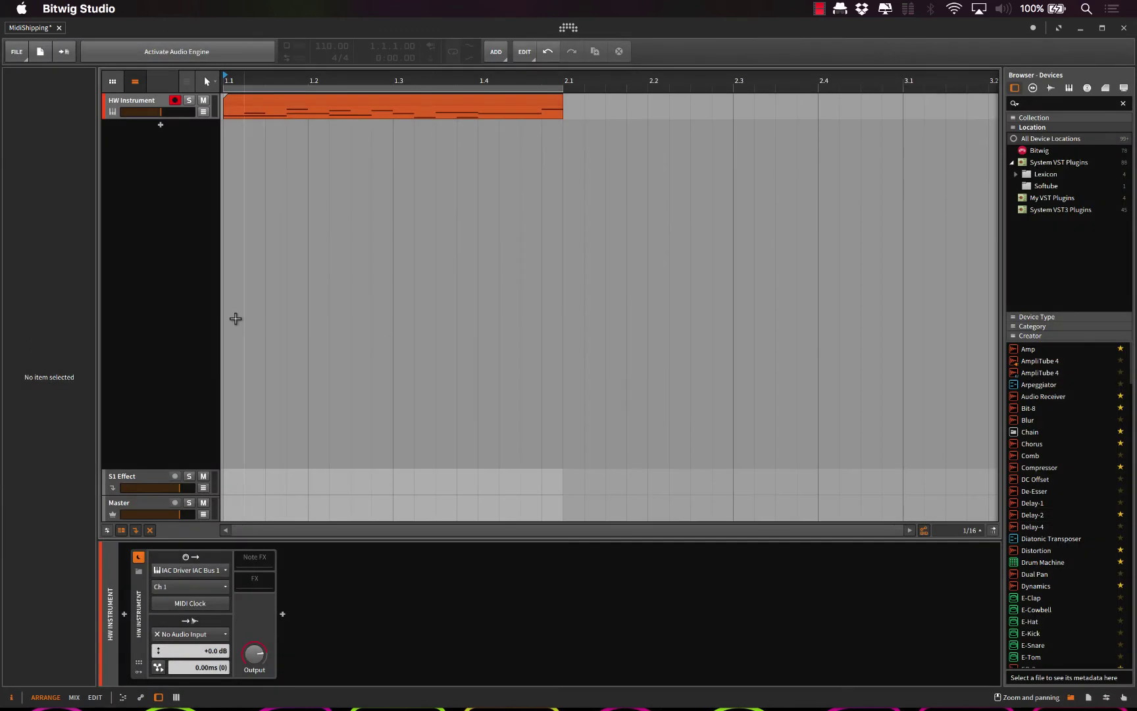
{"action": "left_click", "coordinate": [228, 158]}
{"action": "left_click", "coordinate": [210, 52]}
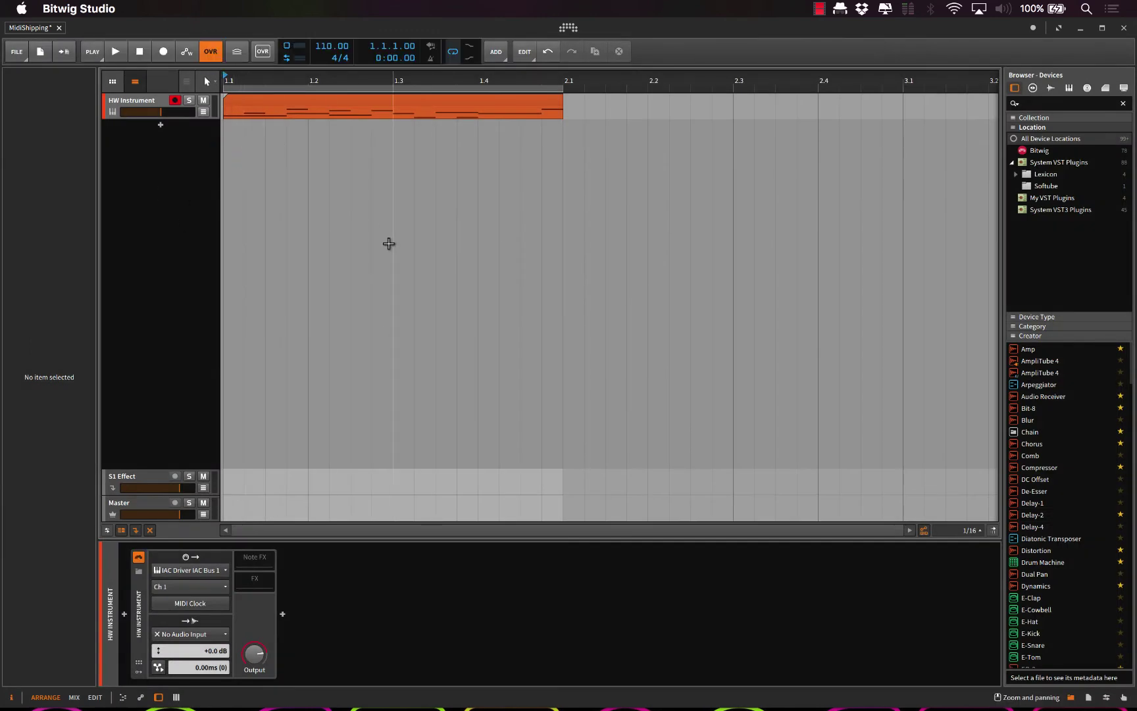
{"action": "key", "text": "super+comma"}
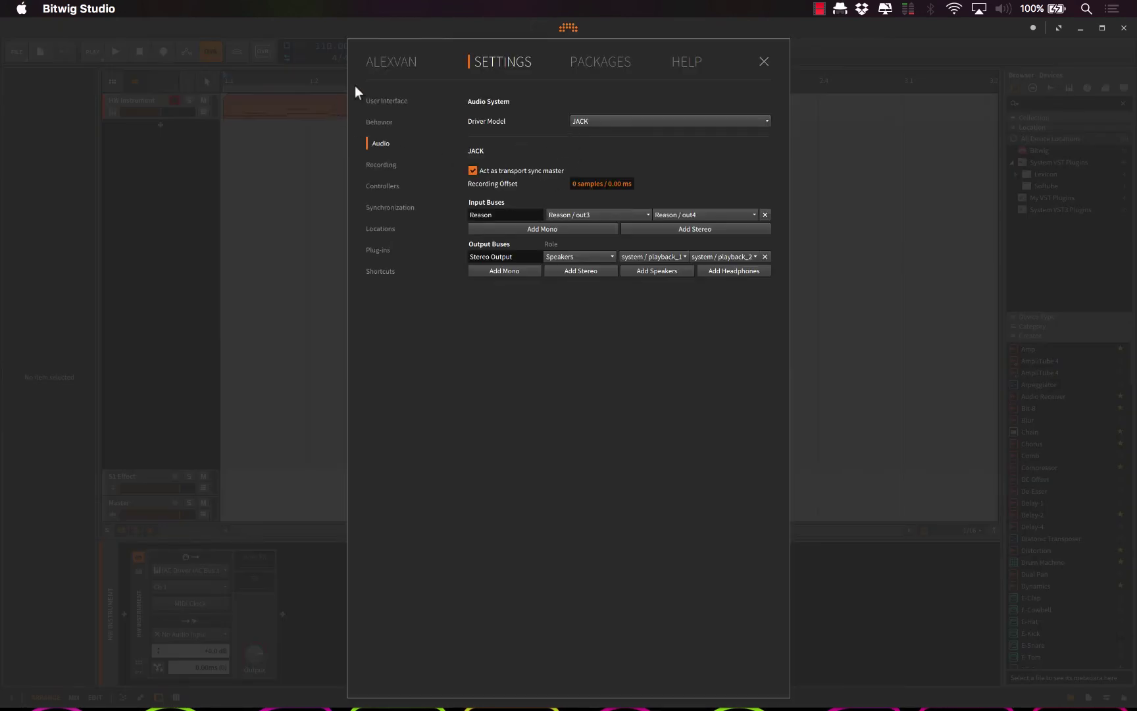
- Close Bitwig's Settings dashboard to return to the arranger
{"action": "left_click", "coordinate": [763, 62]}
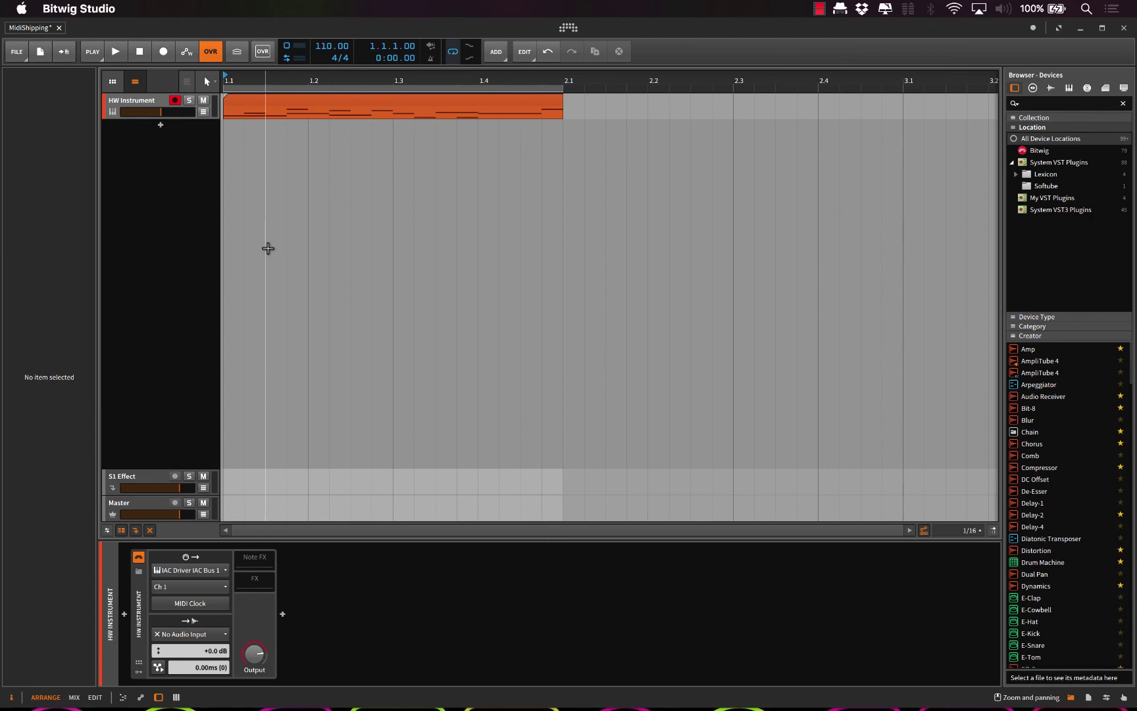
- Hide Bitwig Studio and move the JackPilot window slightly to the left
{"action": "key", "text": "super+h"}
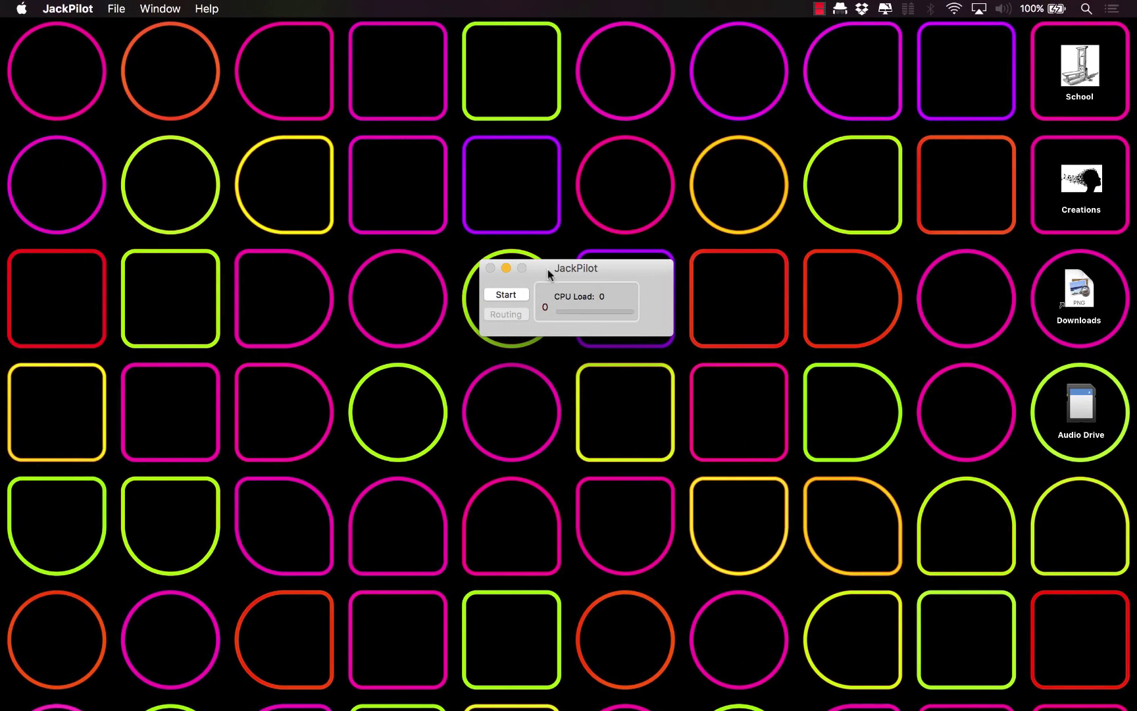
{"action": "left_click_drag", "start_coordinate": [548, 271], "coordinate": [478, 268]}
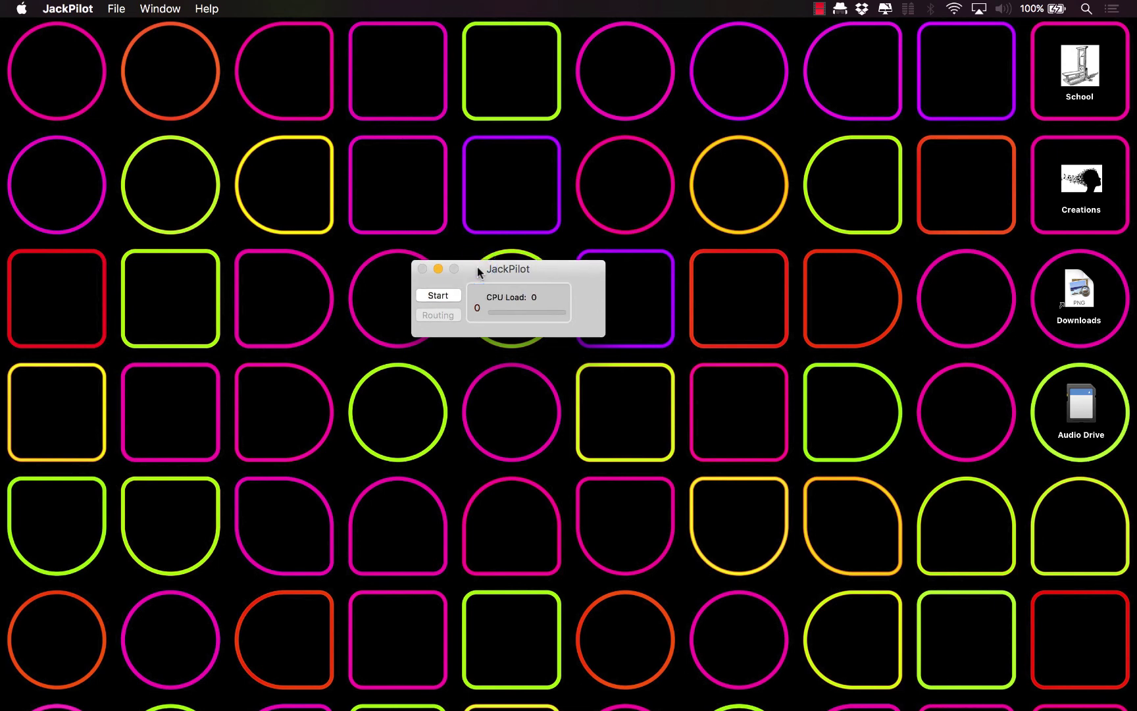